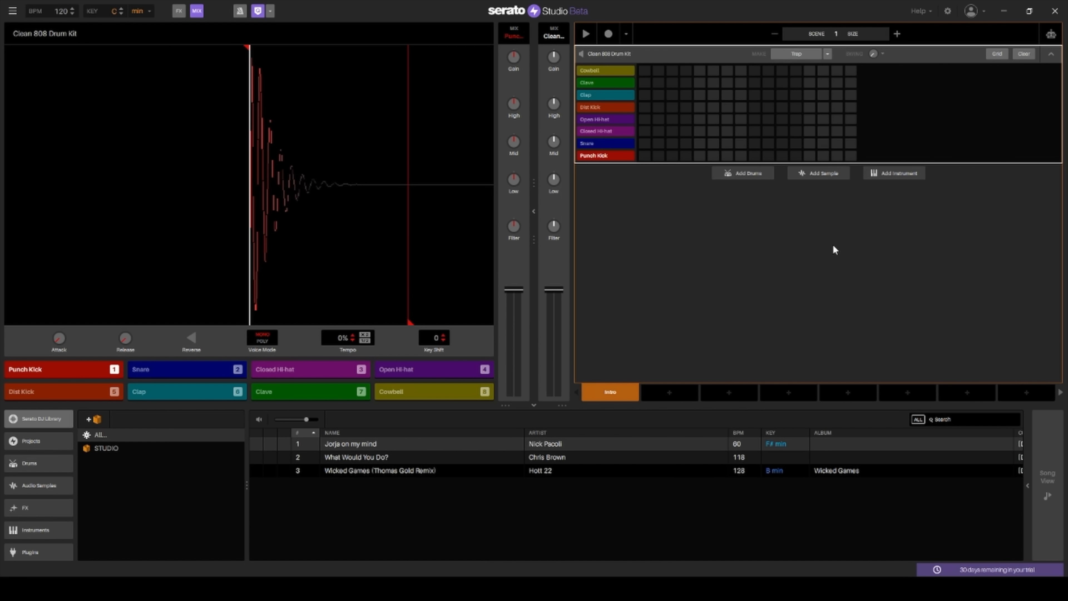
- Add a sample deck and load the track "Jorja on my mind" from the library into it
{"action": "left_click", "coordinate": [807, 172]}
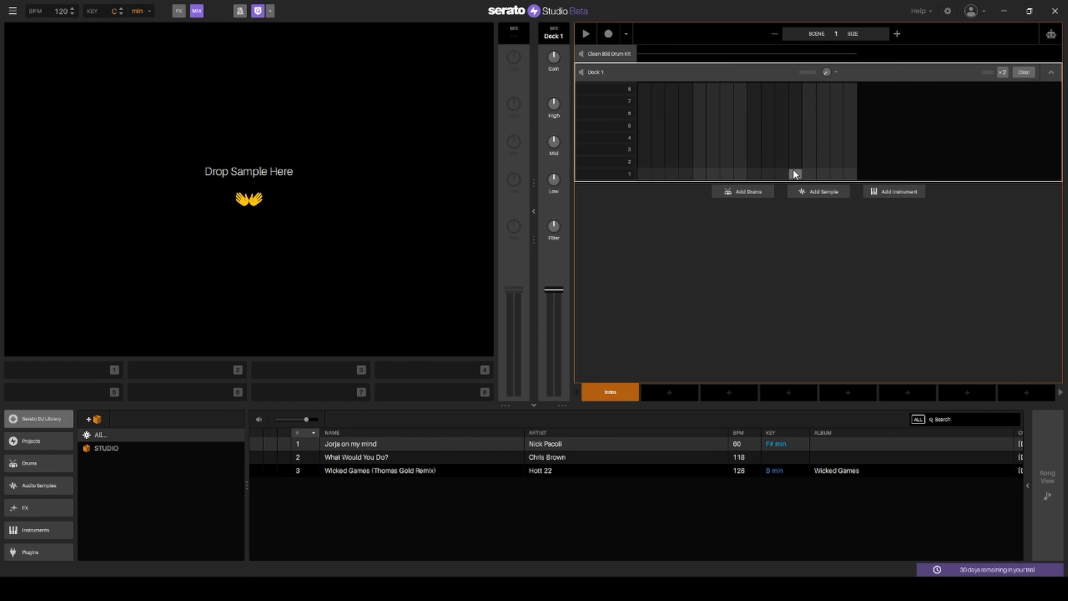
{"action": "left_click", "coordinate": [393, 442]}
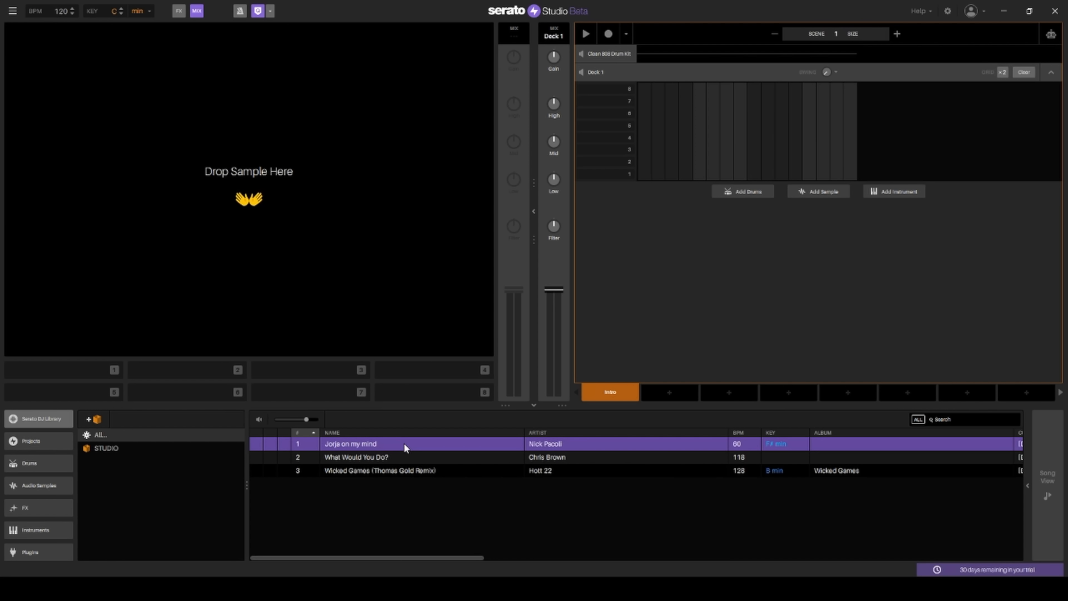
{"action": "mouse_move", "coordinate": [413, 444]}
{"action": "left_mouse_down"}
{"action": "mouse_move", "coordinate": [301, 214]}
{"action": "mouse_move", "coordinate": [254, 198]}
{"action": "left_mouse_up"}
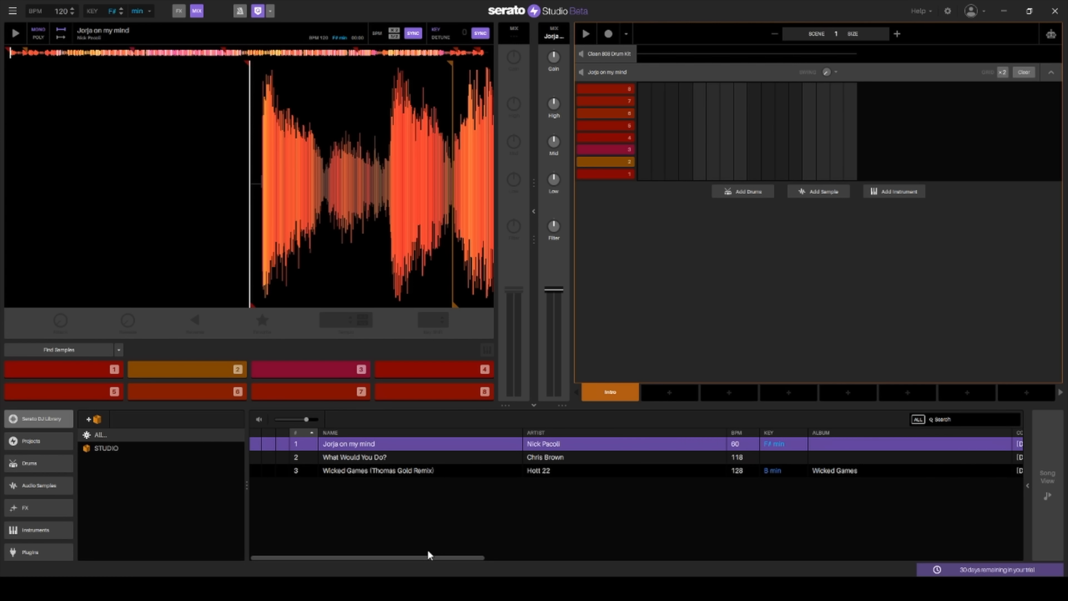
{"action": "left_click_drag", "start_coordinate": [423, 557], "coordinate": [398, 533]}
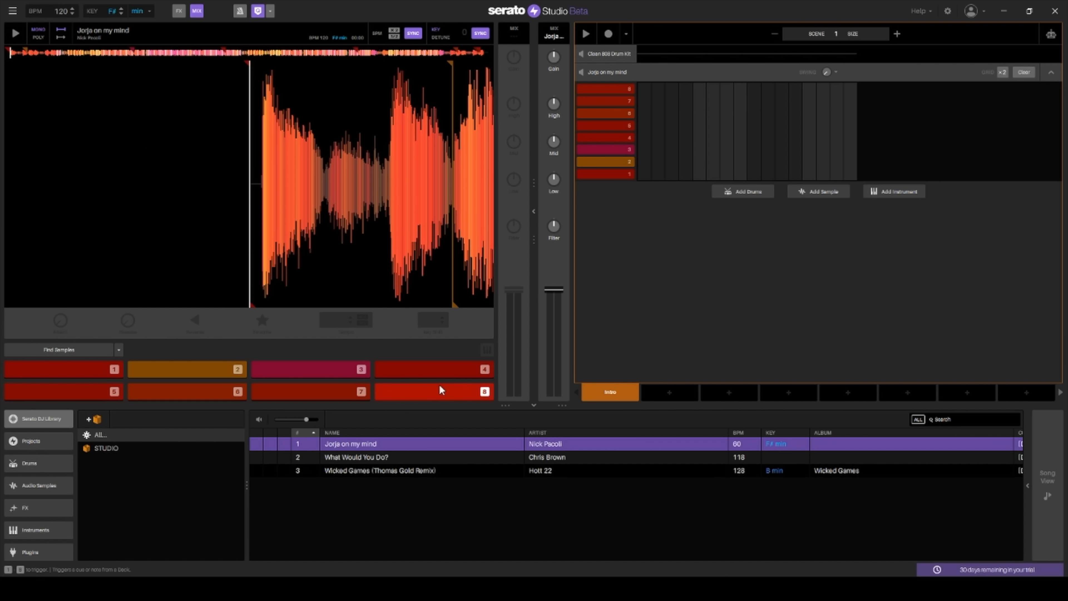
{"action": "key", "text": "space"}
{"action": "key", "text": "space"}
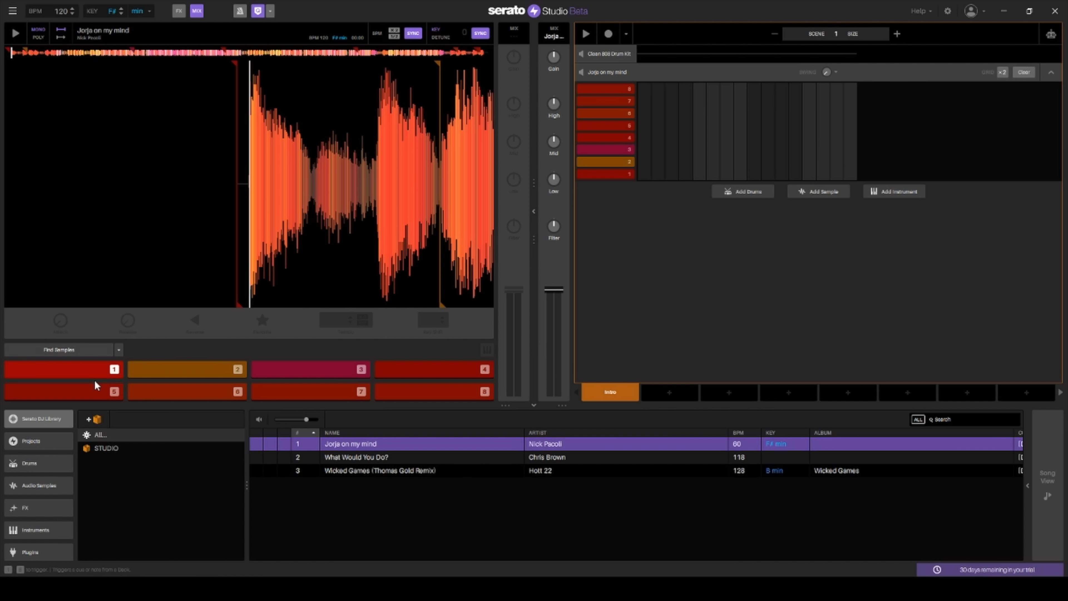
- Delete all eight existing cues from the sample deck and set a new cue 1 at the start of the audio
{"action": "right_click", "coordinate": [101, 372]}
{"action": "left_click", "coordinate": [147, 391]}
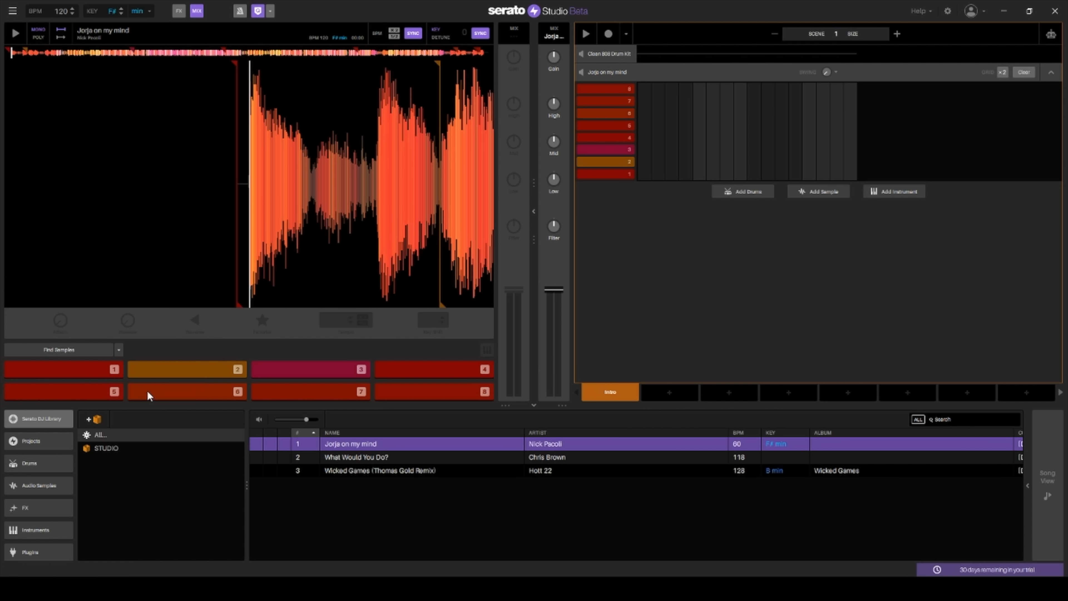
{"action": "right_click", "coordinate": [170, 368]}
{"action": "left_click", "coordinate": [203, 387]}
{"action": "right_click", "coordinate": [269, 367]}
{"action": "left_click", "coordinate": [294, 387]}
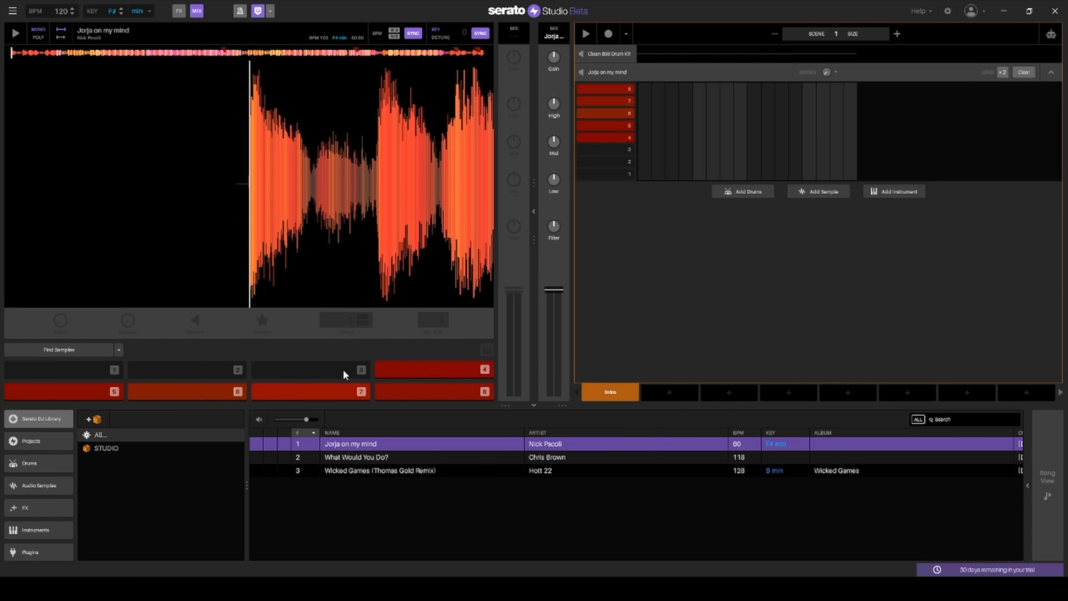
{"action": "right_click", "coordinate": [402, 366]}
{"action": "left_click", "coordinate": [416, 392]}
{"action": "right_click", "coordinate": [411, 393]}
{"action": "left_click", "coordinate": [431, 416]}
{"action": "right_click", "coordinate": [313, 398]}
{"action": "left_click", "coordinate": [339, 422]}
{"action": "right_click", "coordinate": [225, 392]}
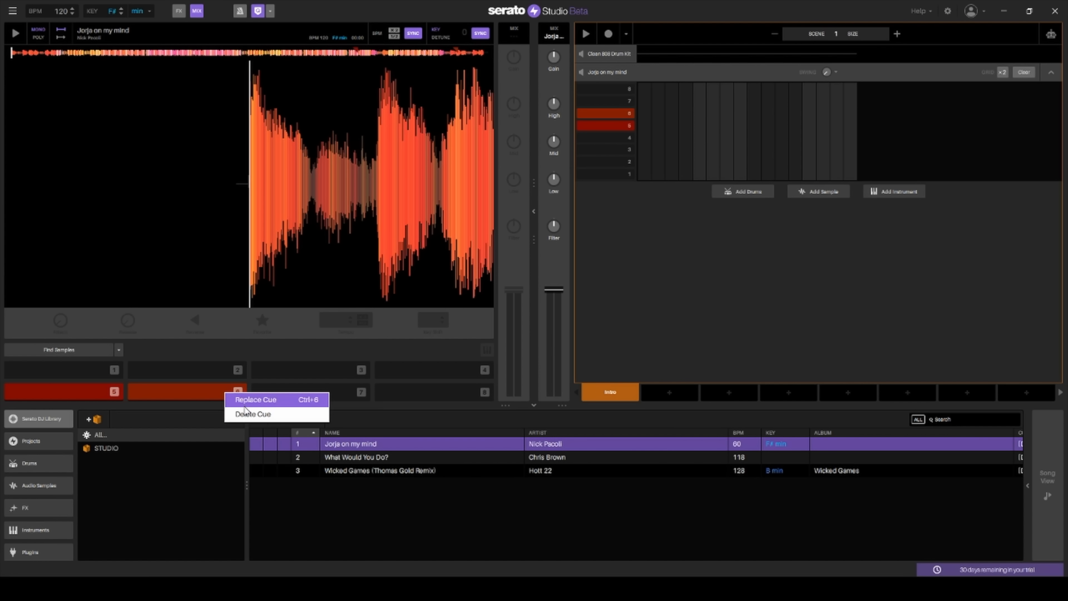
{"action": "left_click", "coordinate": [248, 413]}
{"action": "right_click", "coordinate": [90, 398]}
{"action": "left_click", "coordinate": [114, 419]}
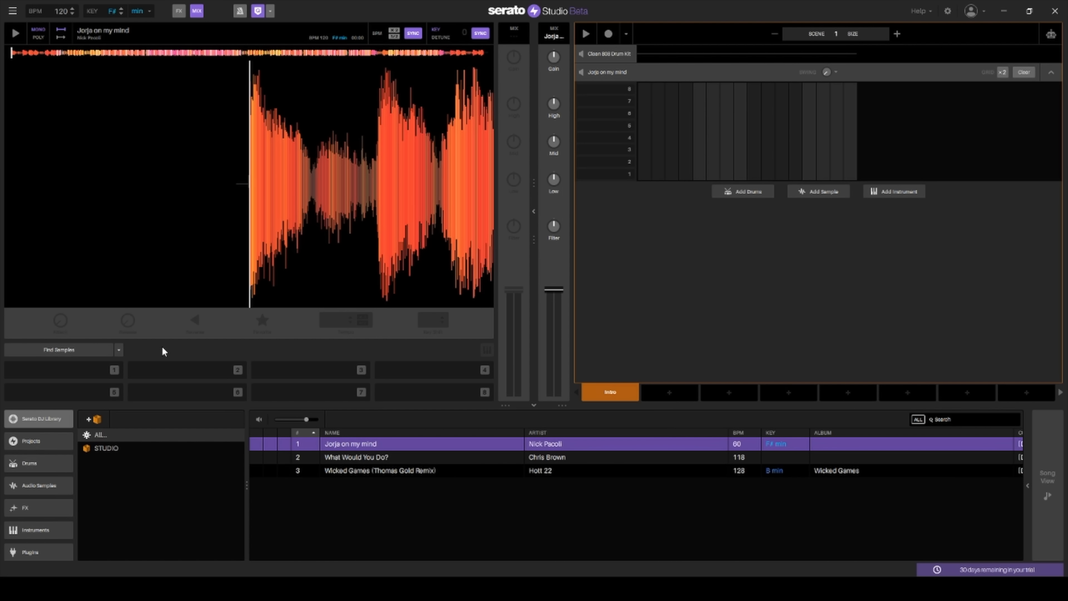
{"action": "key", "text": "1"}
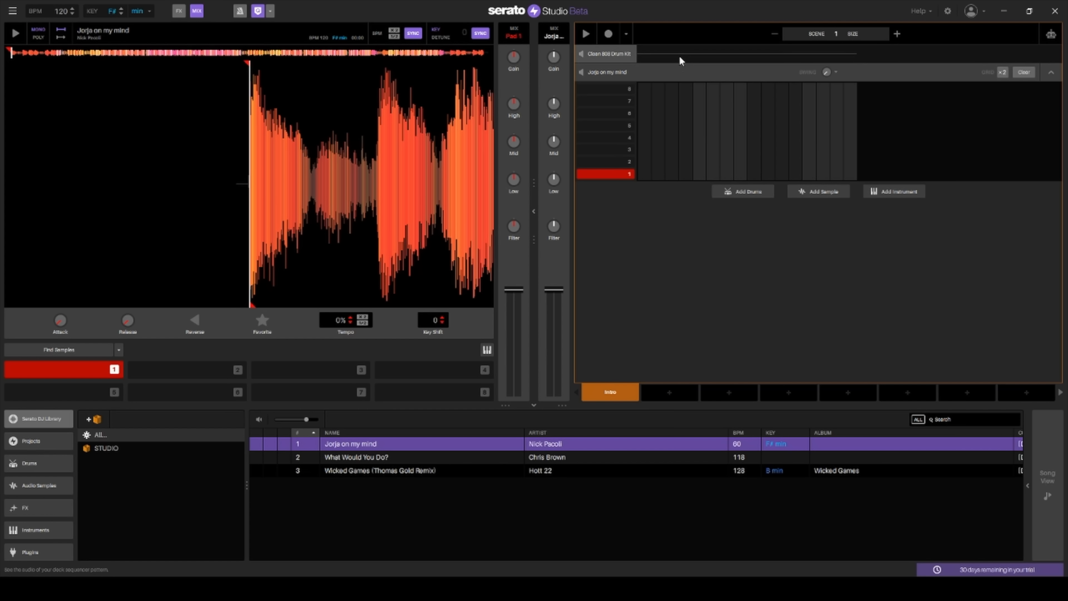
- Extend the Intro scene to eight bars and place a cue 1 trigger on its first step
{"action": "left_click", "coordinate": [898, 34]}
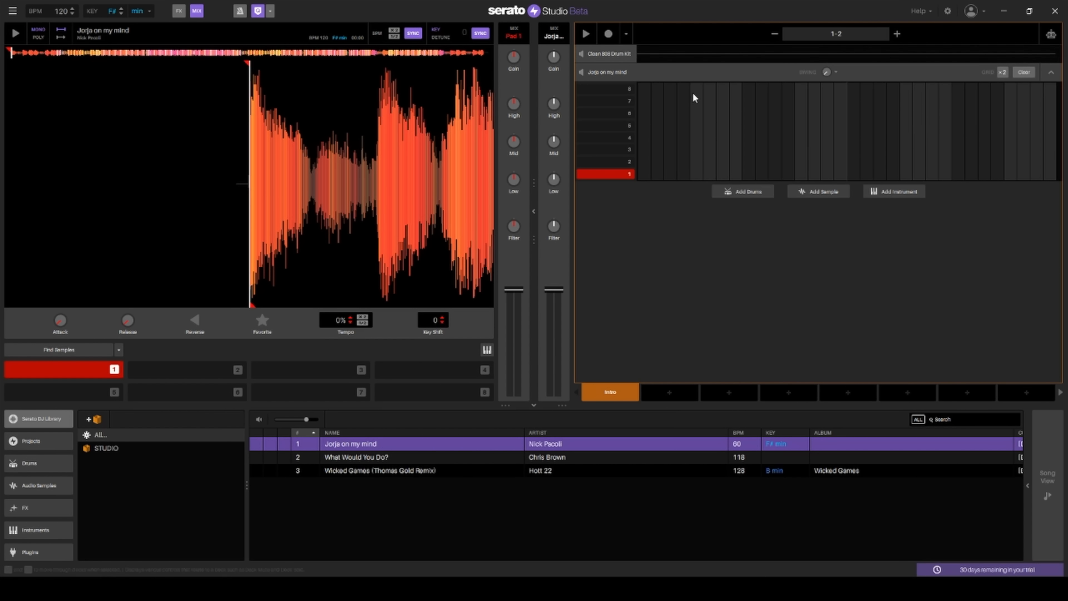
{"action": "left_click", "coordinate": [897, 36]}
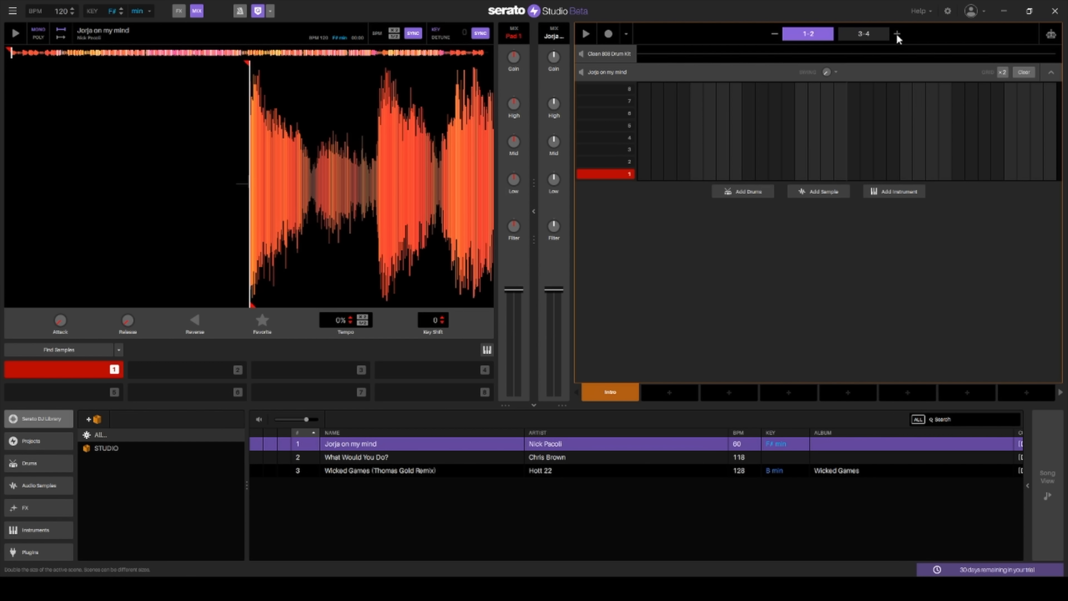
{"action": "left_click", "coordinate": [897, 35]}
{"action": "left_click", "coordinate": [898, 36]}
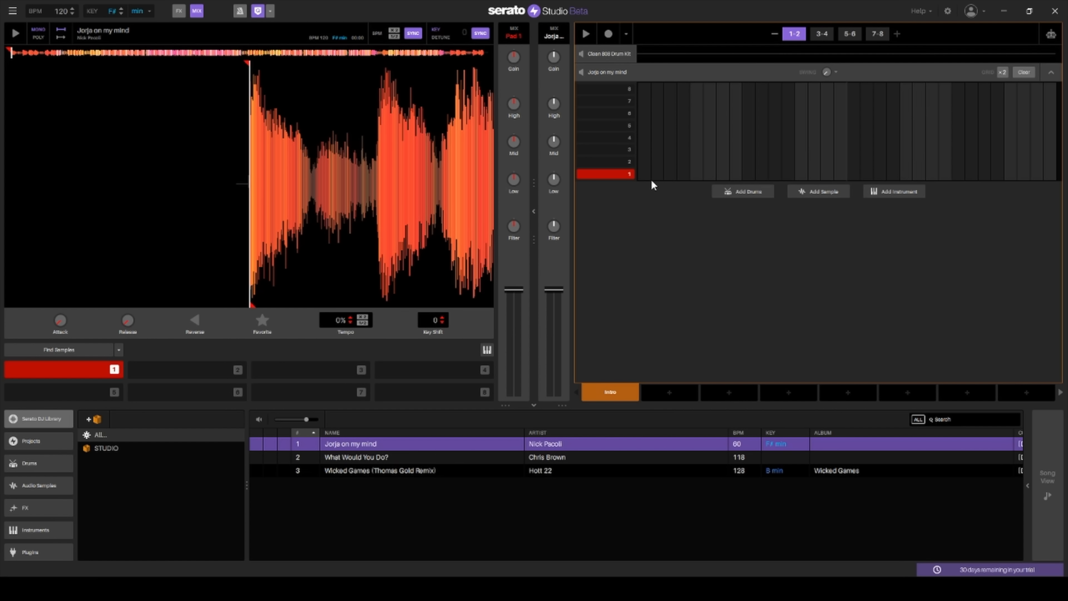
{"action": "left_click", "coordinate": [644, 175]}
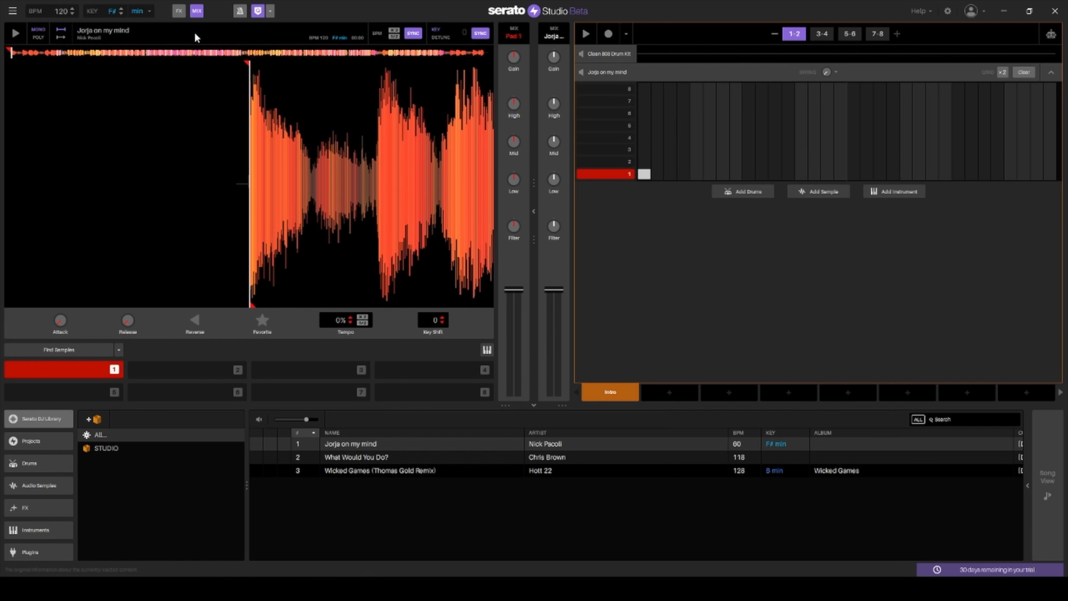
- Play the Intro scene and set cue 2 at the start of the bright pink section where its eight bars end
{"action": "left_click", "coordinate": [587, 34]}
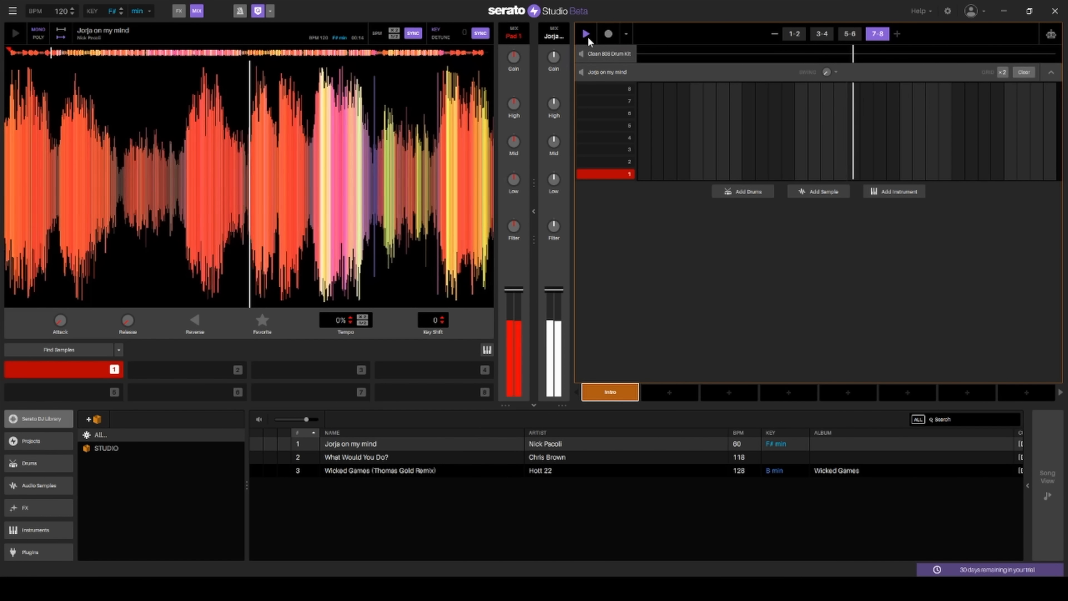
{"action": "left_click", "coordinate": [589, 34]}
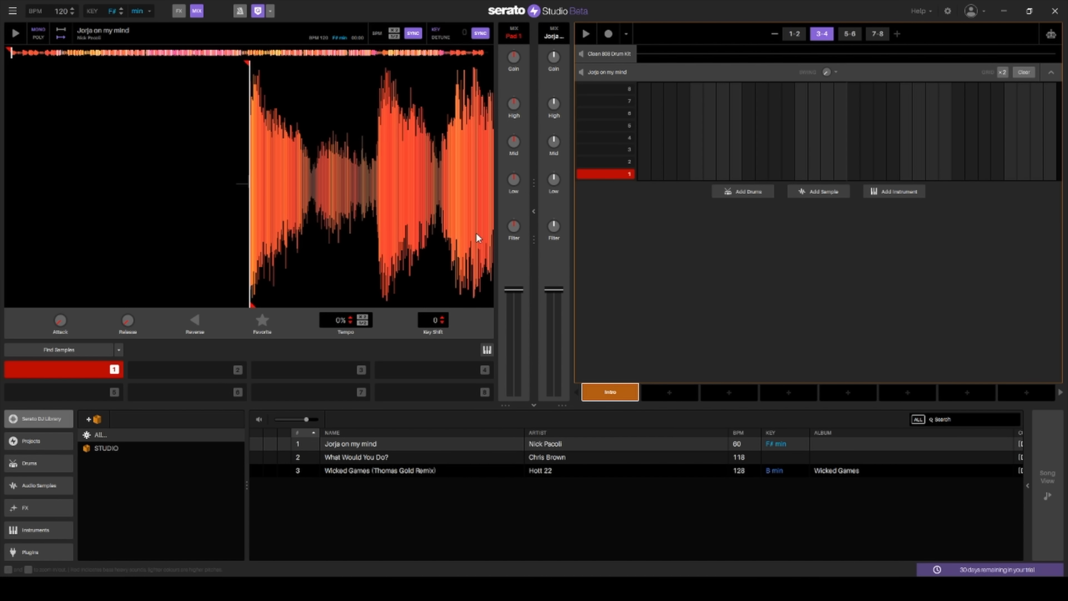
{"action": "left_click", "coordinate": [455, 210]}
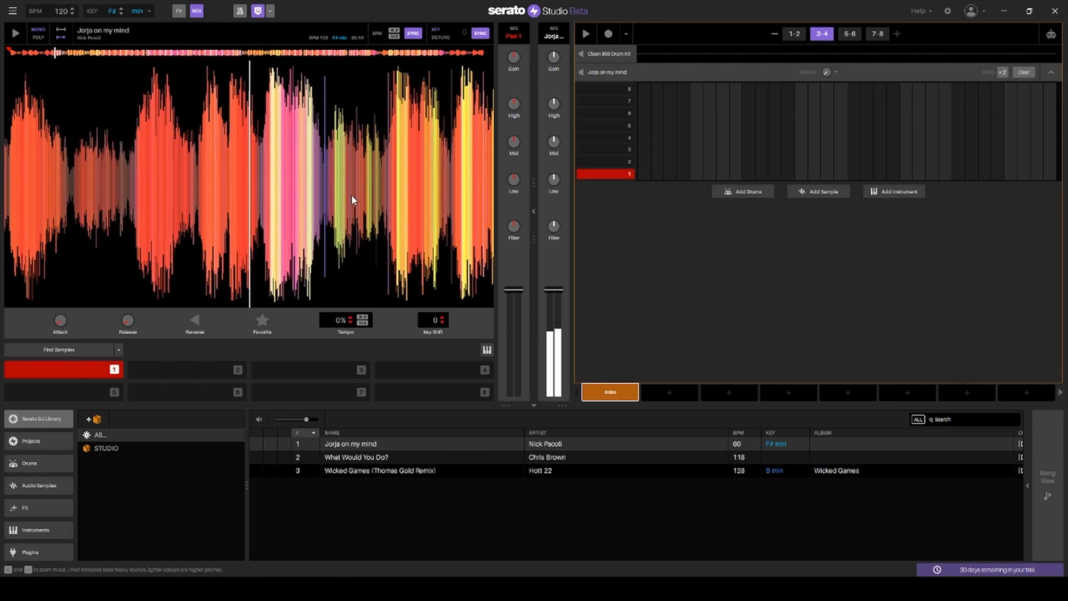
{"action": "left_click_drag", "start_coordinate": [342, 196], "coordinate": [342, 196]}
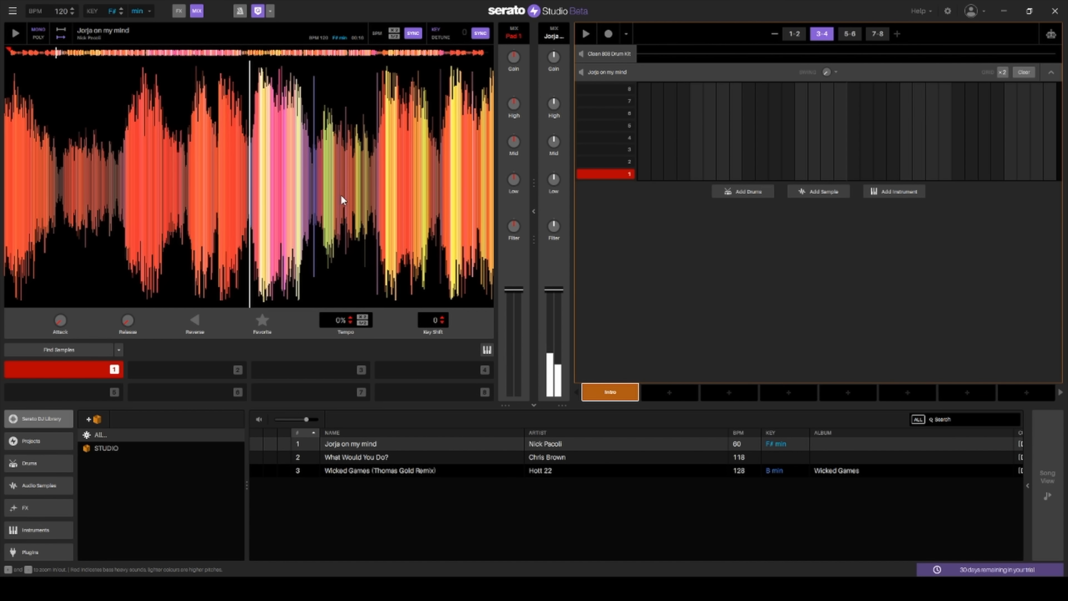
{"action": "left_click", "coordinate": [184, 373]}
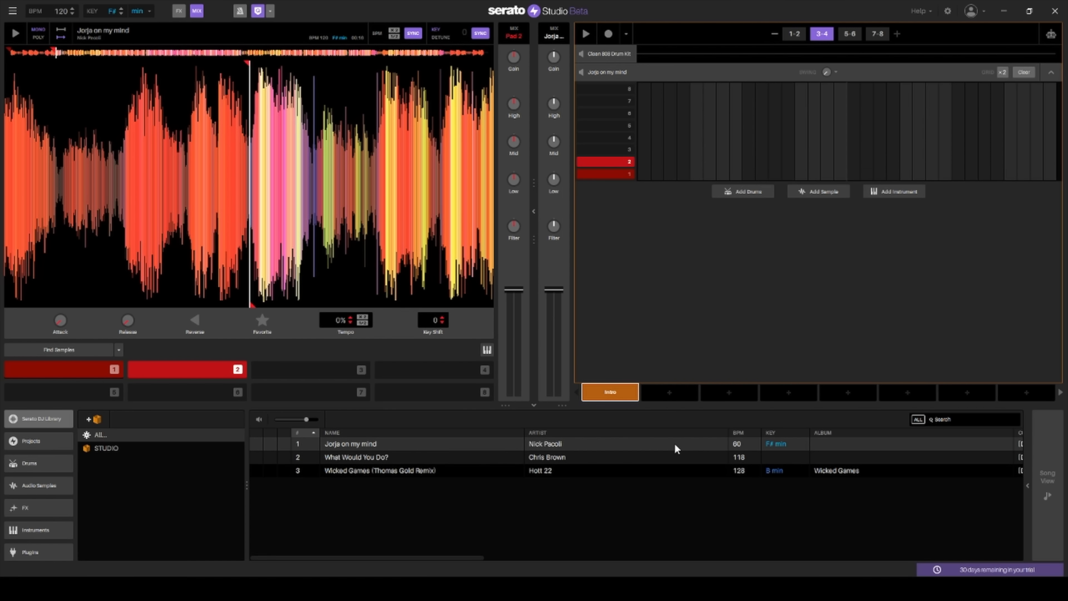
- Create an empty second scene, eight bars long, with a cue 2 trigger on its first step
{"action": "left_click", "coordinate": [669, 392]}
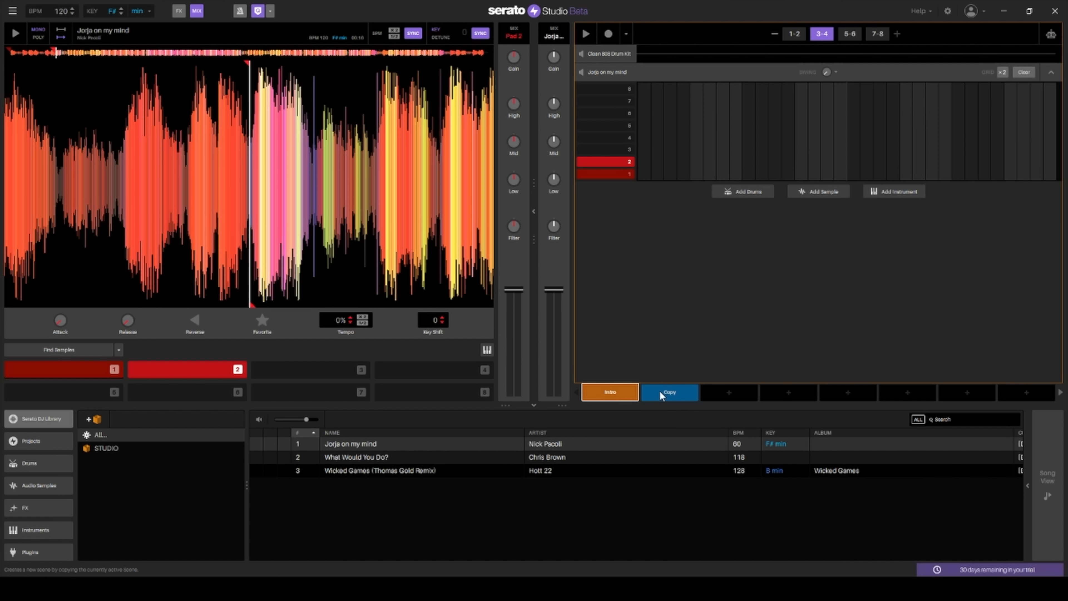
{"action": "left_click", "coordinate": [671, 408]}
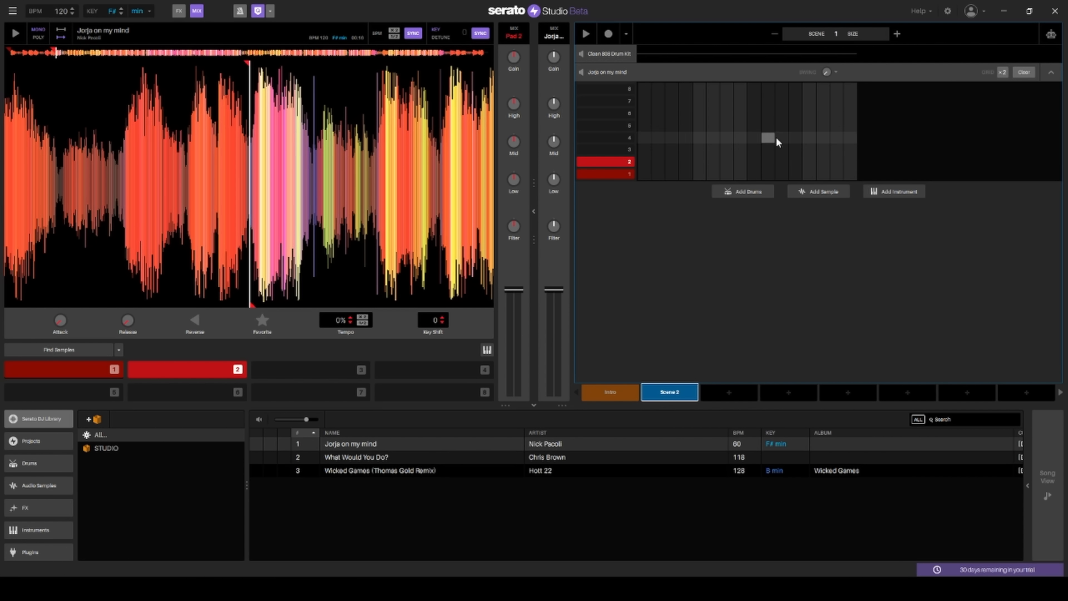
{"action": "left_click", "coordinate": [897, 33]}
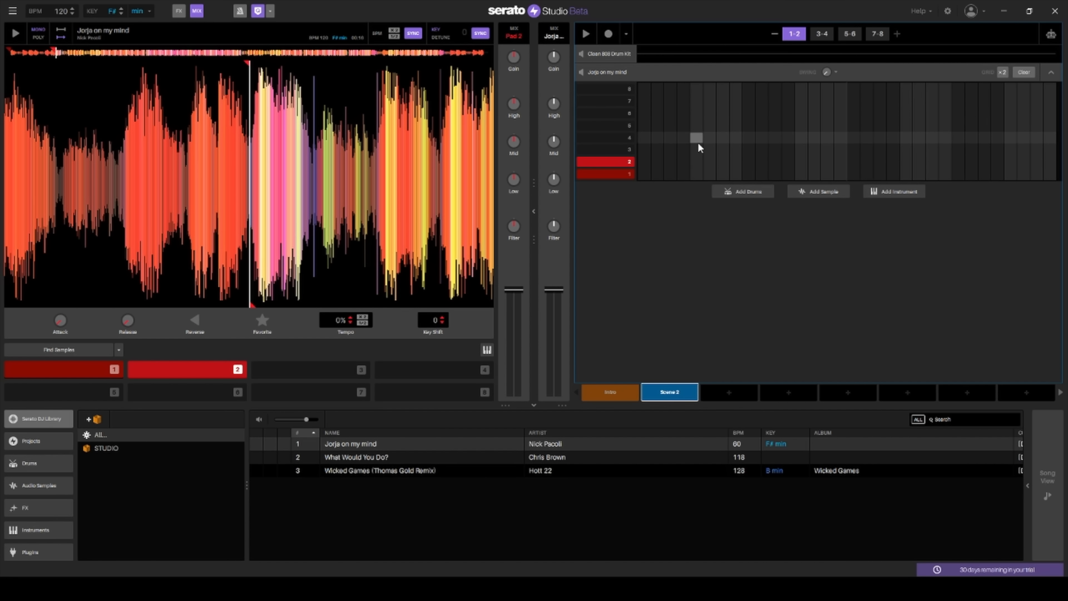
{"action": "left_click", "coordinate": [645, 162]}
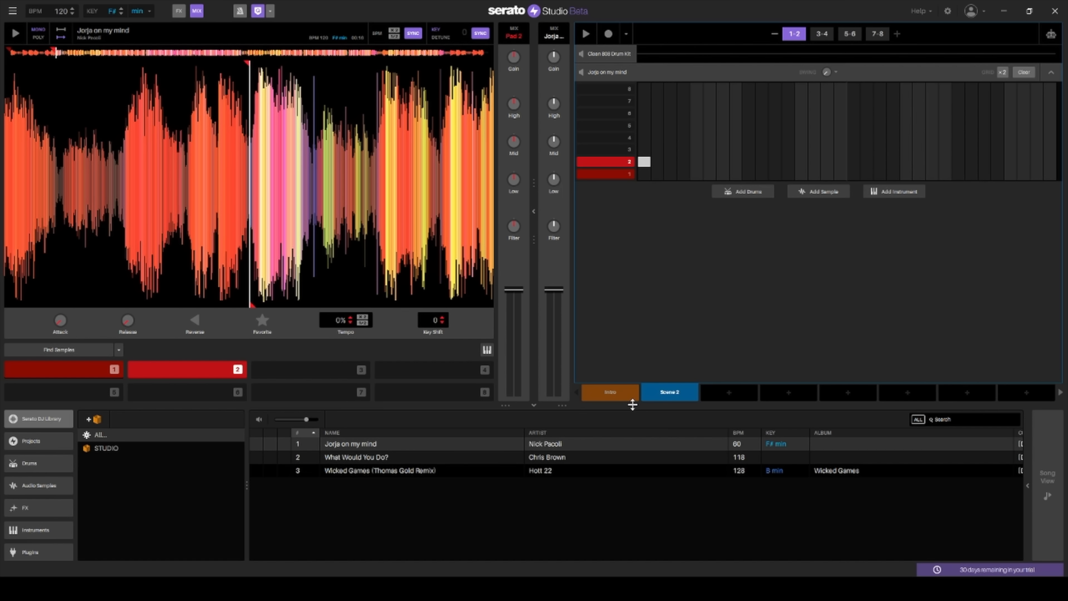
- Play the Intro through into Scene 2 and set cue 3 where the dense orange section of the waveform starts
{"action": "left_click", "coordinate": [617, 393]}
{"action": "key", "text": "space"}
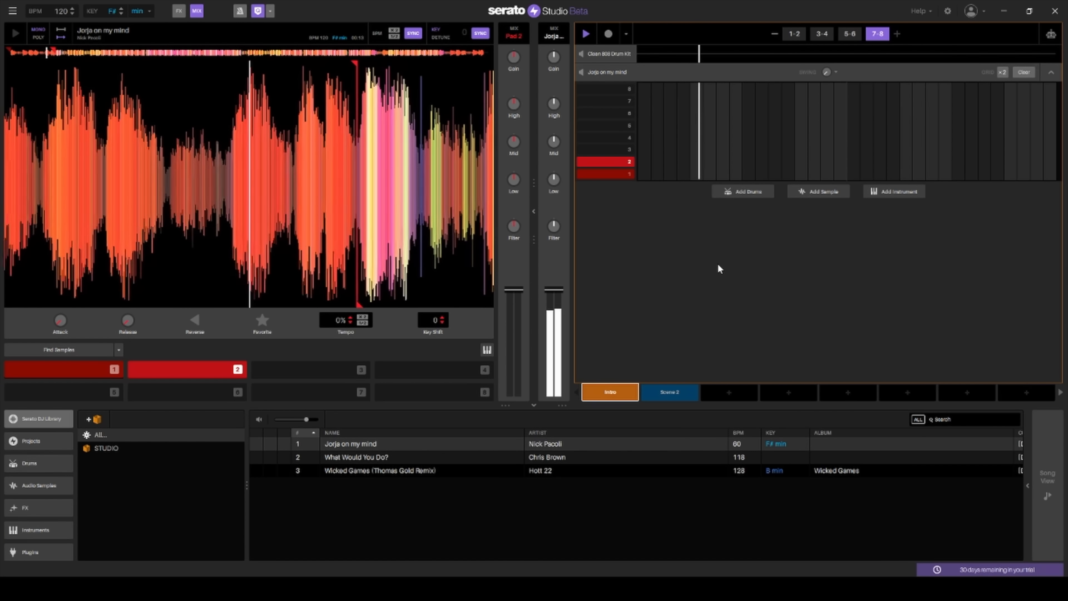
{"action": "left_click", "coordinate": [673, 395]}
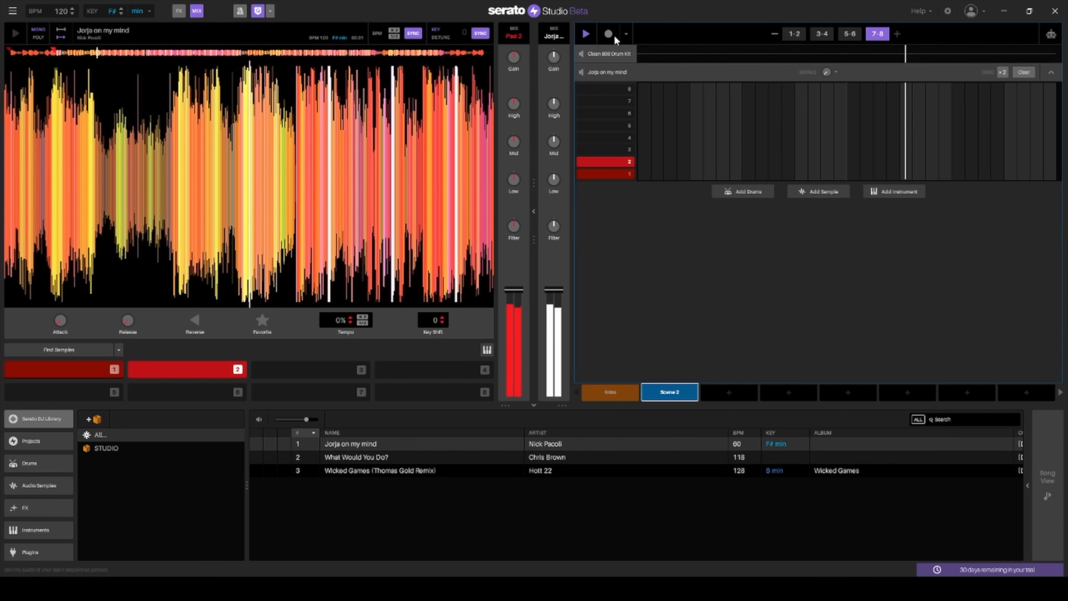
{"action": "left_click", "coordinate": [586, 38]}
{"action": "left_click_drag", "start_coordinate": [452, 197], "coordinate": [417, 191]}
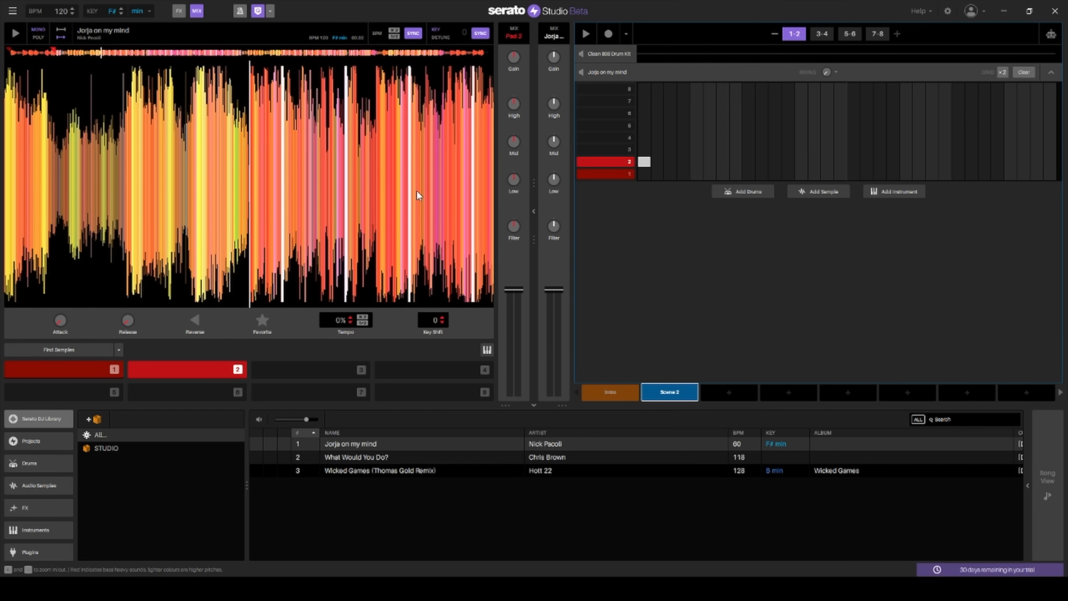
{"action": "left_click", "coordinate": [307, 370]}
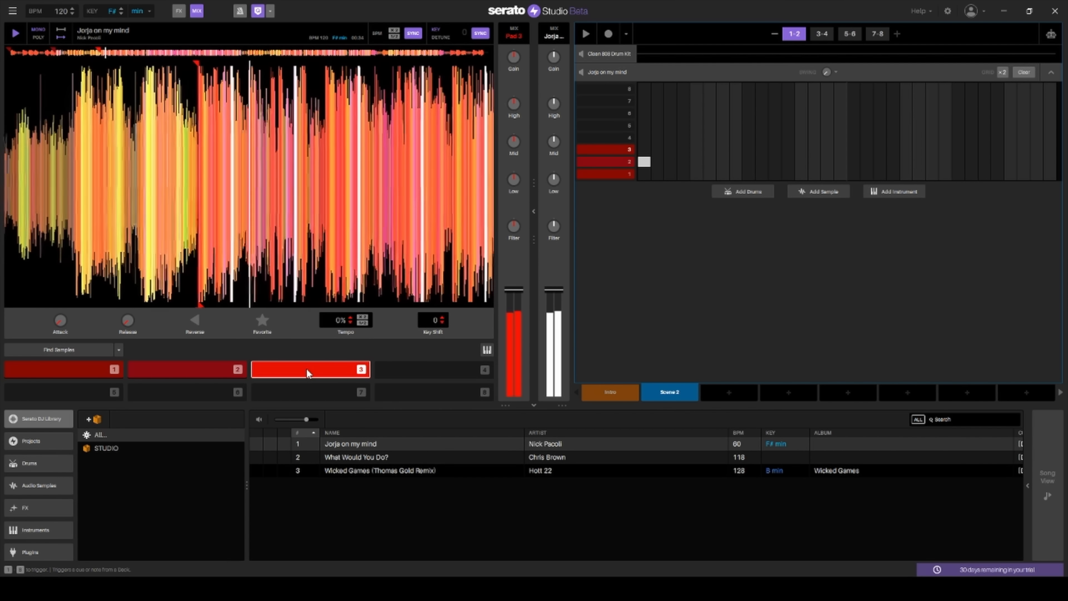
{"action": "left_click", "coordinate": [16, 35]}
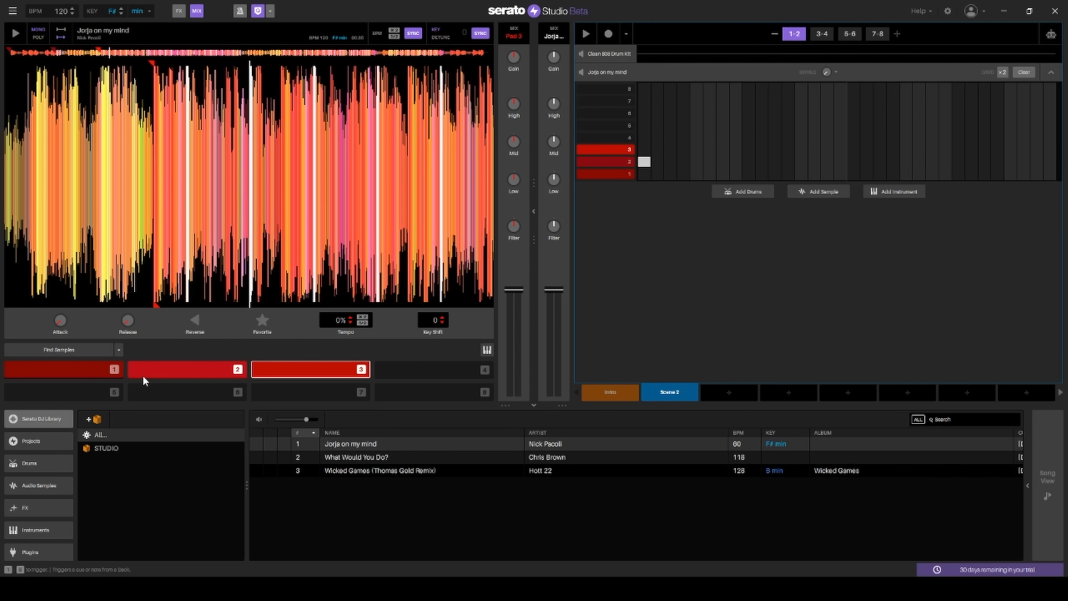
- Generate a Trap beat for the Clean 808 Drum Kit in the Intro scene
{"action": "left_click", "coordinate": [605, 392]}
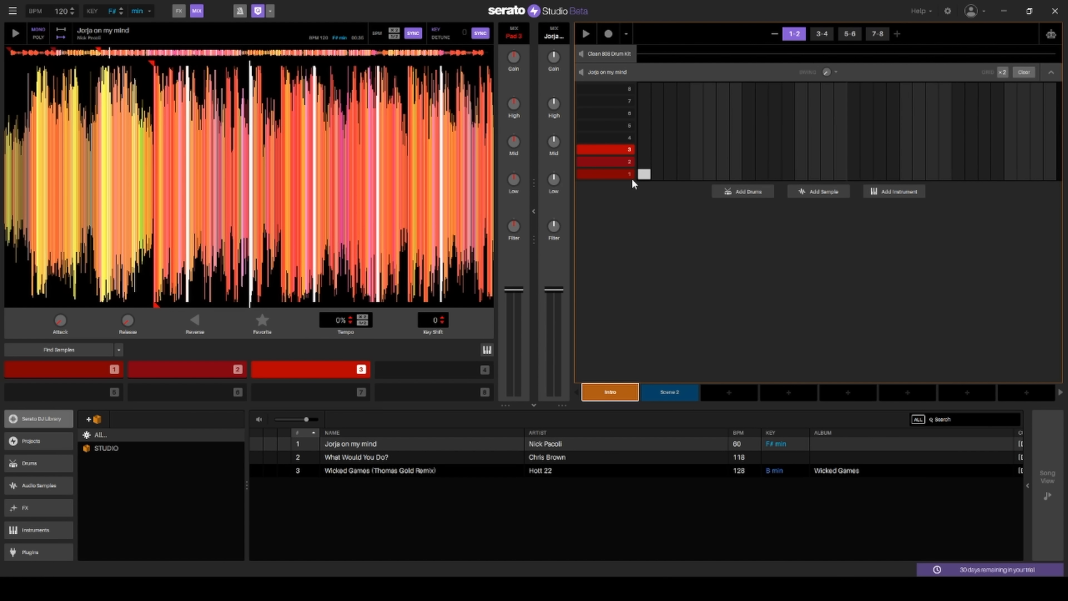
{"action": "left_click", "coordinate": [675, 398]}
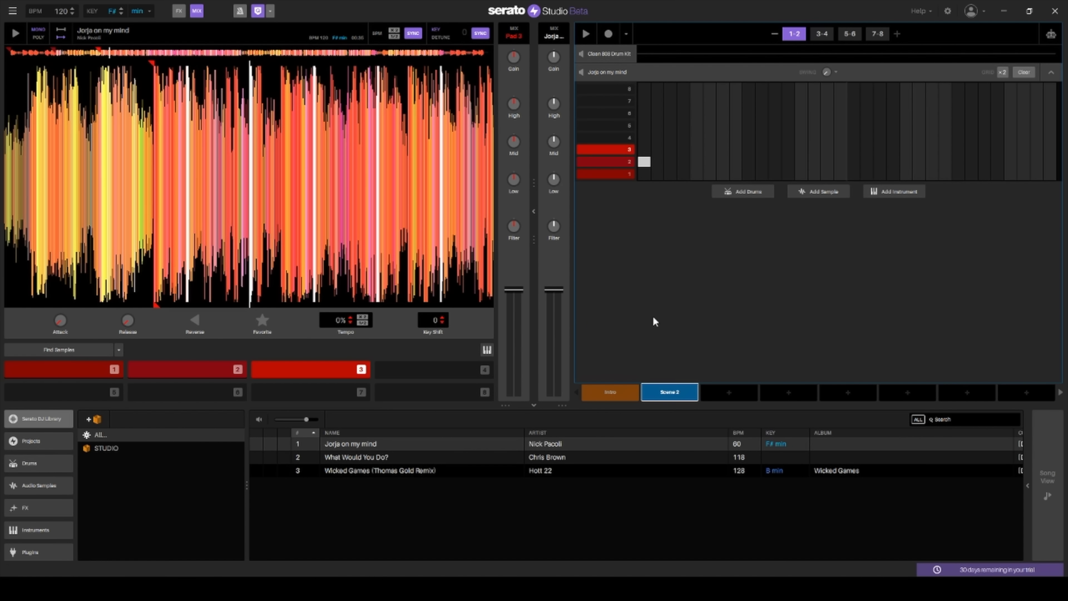
{"action": "left_click", "coordinate": [606, 395]}
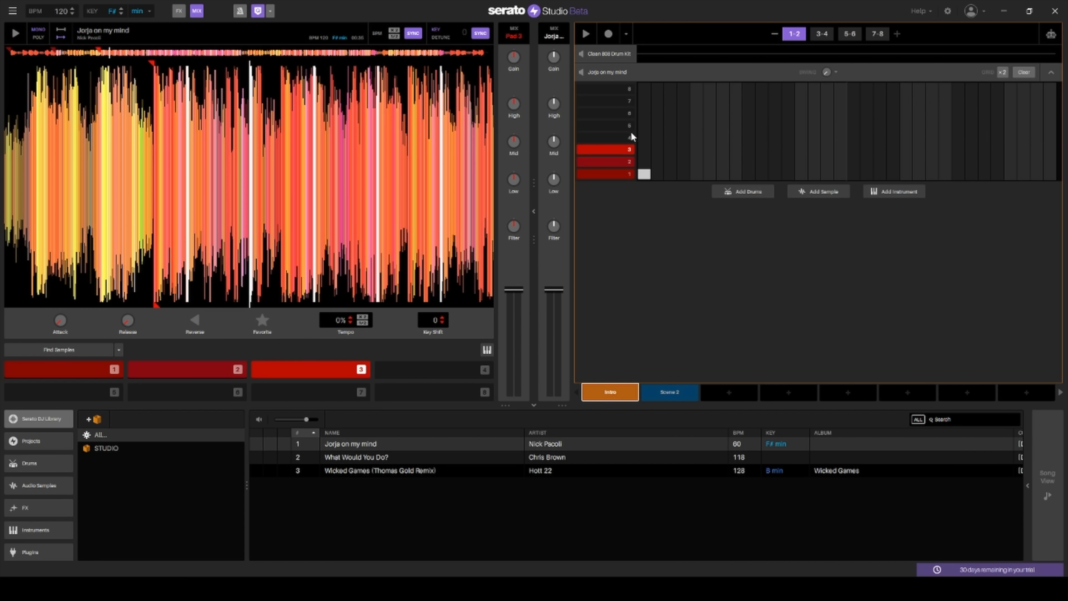
{"action": "left_click", "coordinate": [603, 52]}
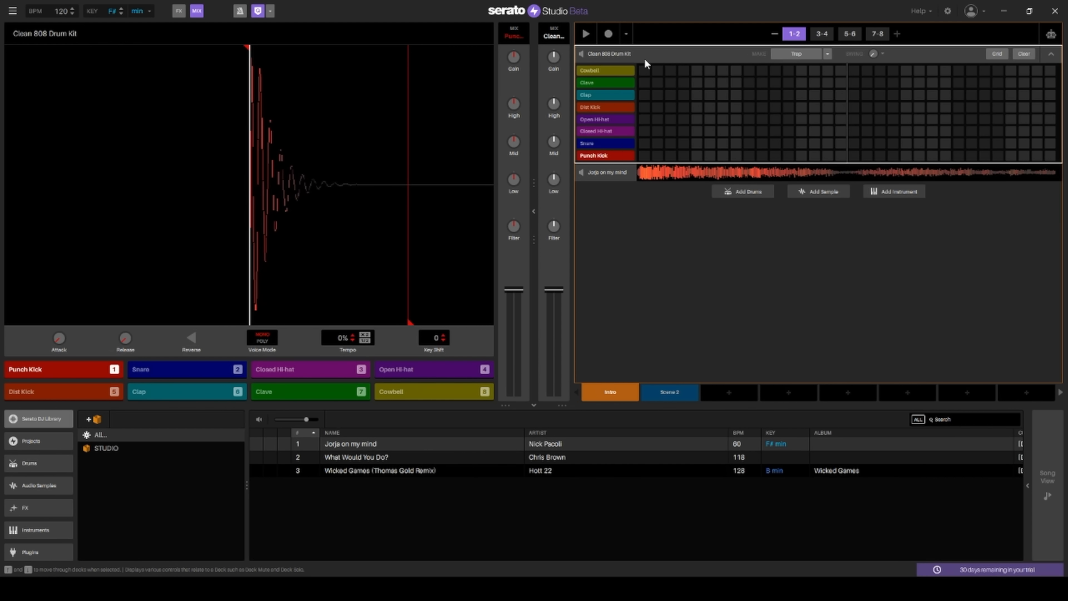
{"action": "left_click", "coordinate": [828, 54]}
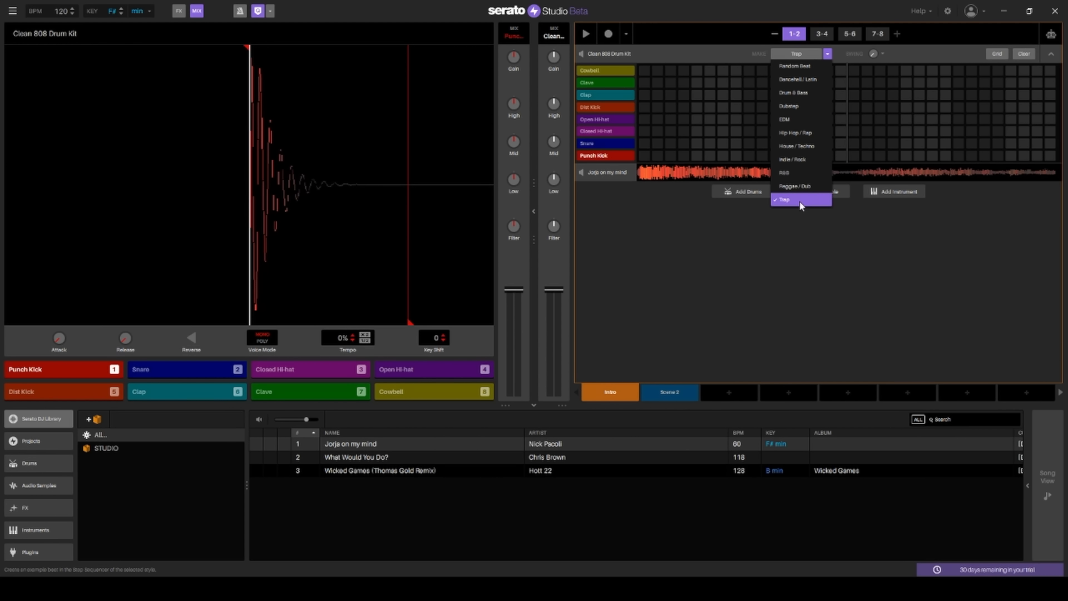
{"action": "left_click", "coordinate": [787, 200]}
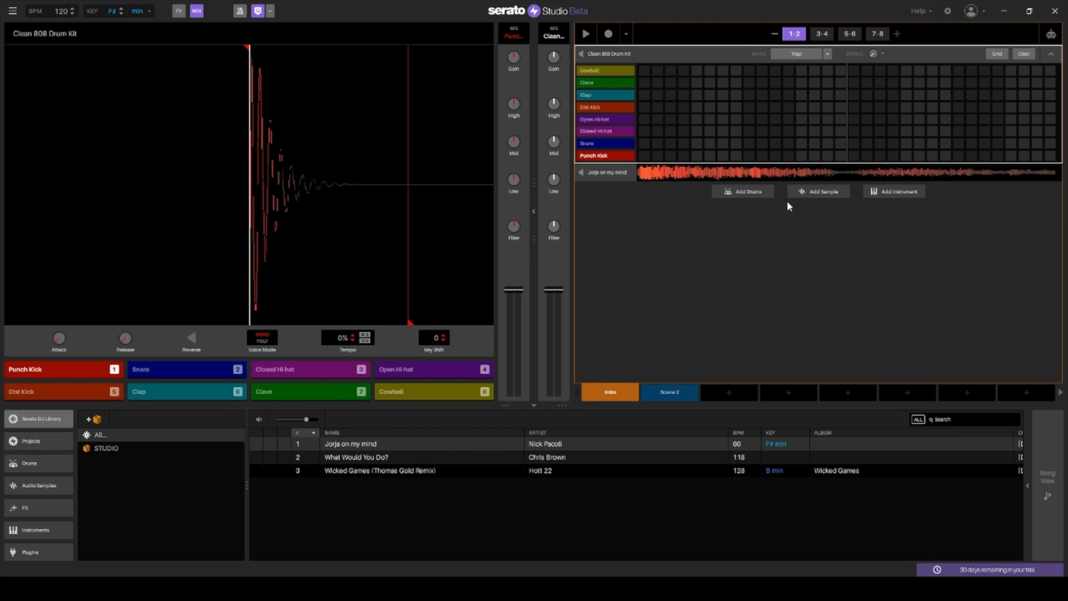
{"action": "left_click", "coordinate": [800, 55]}
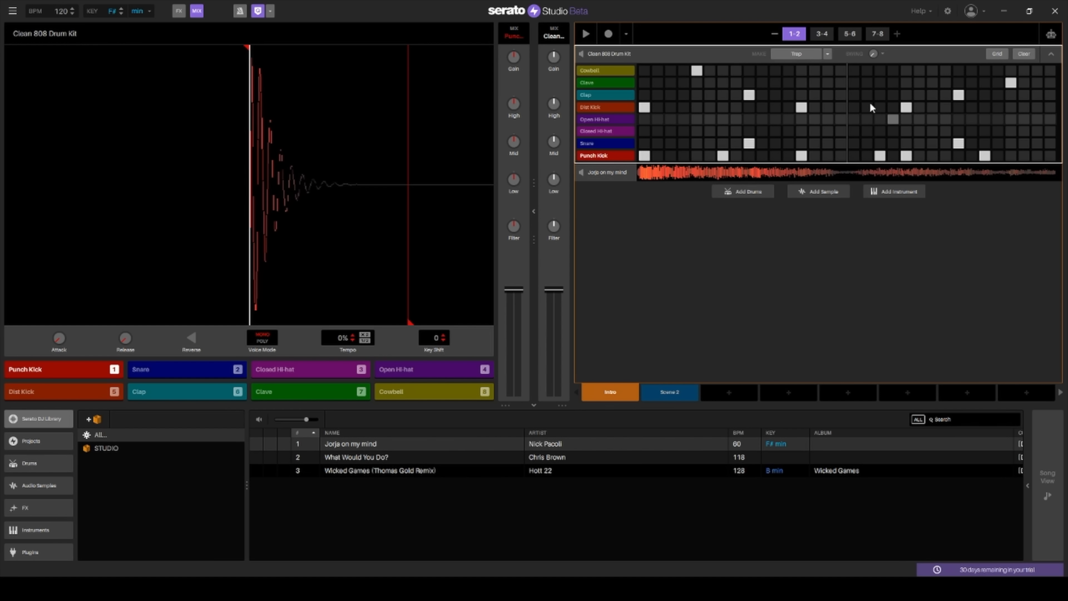
- Regenerate the Intro's Trap beat for the Clean 808 Drum Kit, and return to the Jorja on my mind deck
{"action": "left_click", "coordinate": [798, 56]}
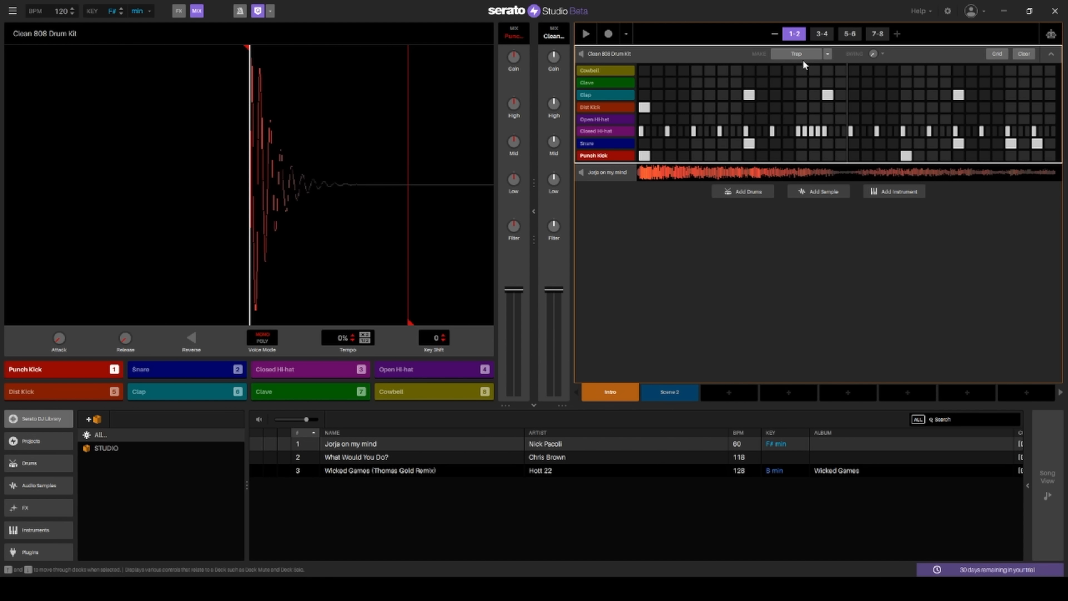
{"action": "left_click", "coordinate": [614, 174]}
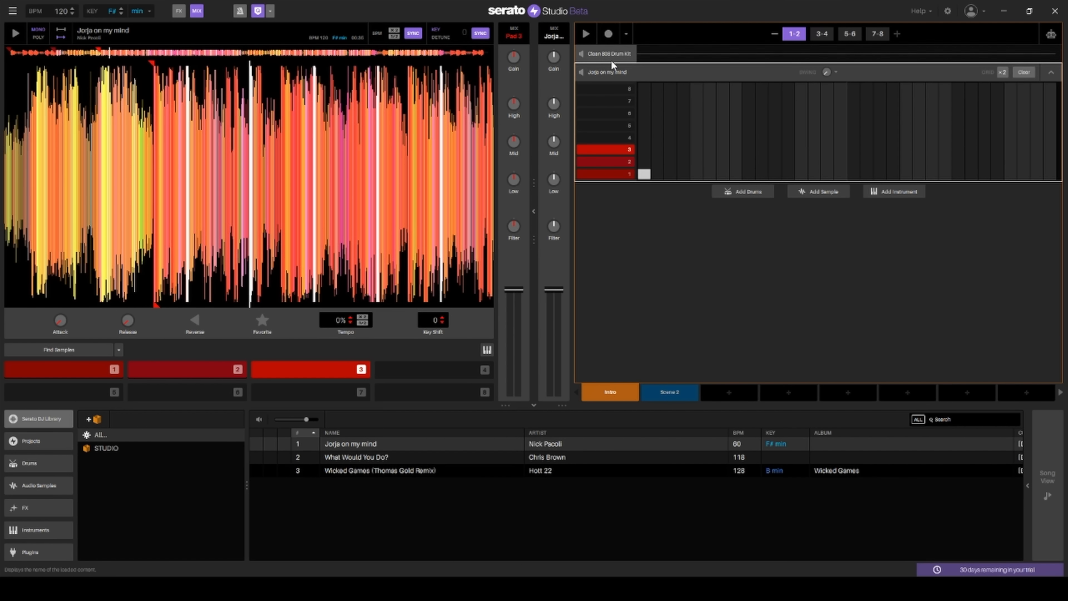
{"action": "left_click", "coordinate": [610, 56]}
{"action": "left_click", "coordinate": [609, 172]}
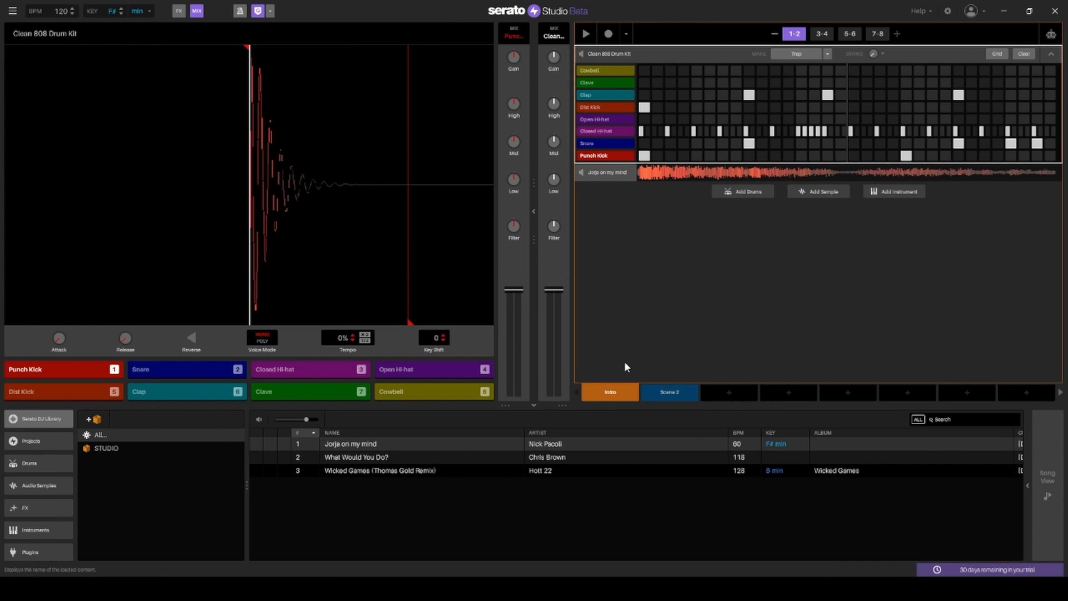
{"action": "left_click", "coordinate": [608, 53]}
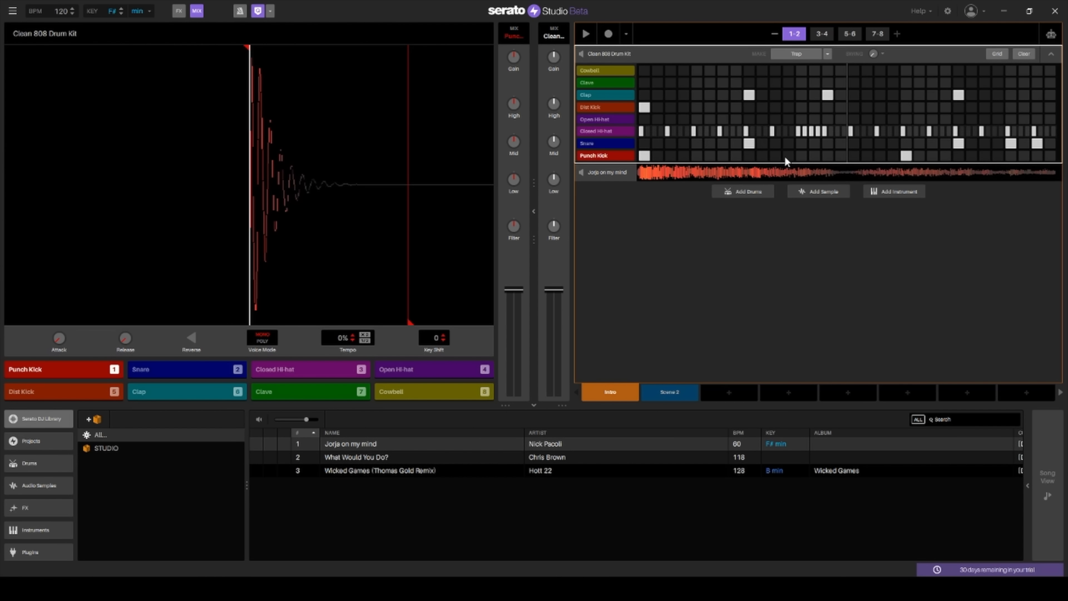
{"action": "left_click", "coordinate": [606, 174]}
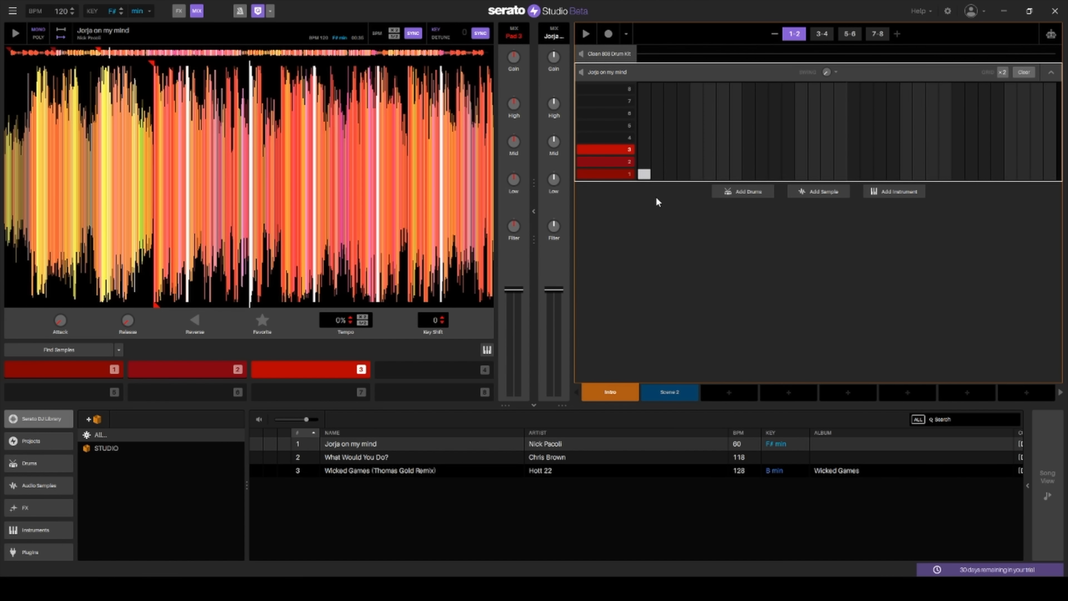
- Play the Intro scene, muting and unmuting the Clean 808 Drum Kit to compare the track with and without drums
{"action": "left_click", "coordinate": [585, 35]}
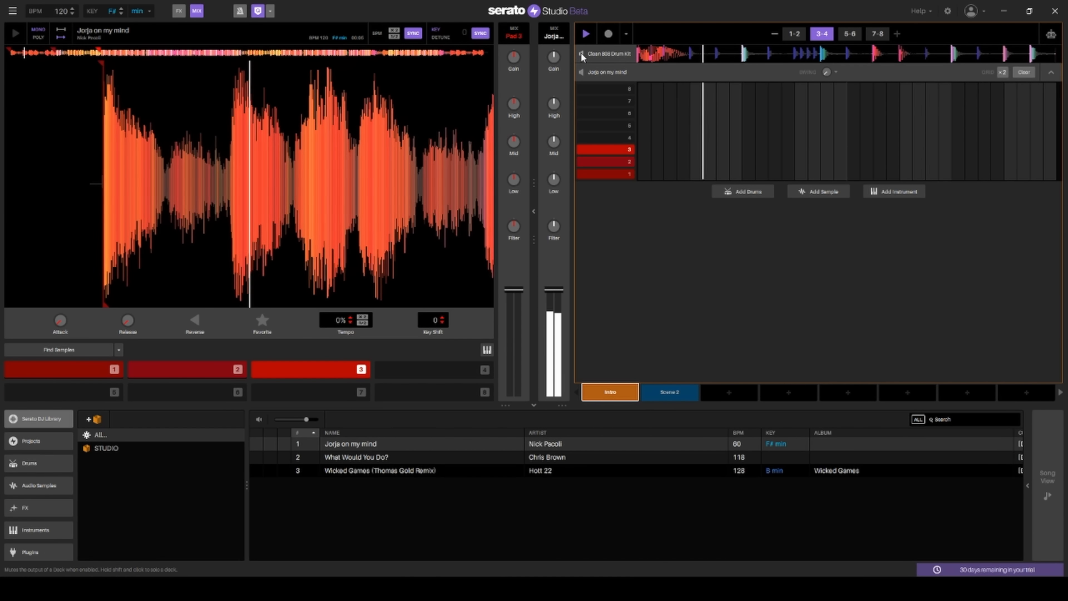
{"action": "left_click", "coordinate": [581, 53]}
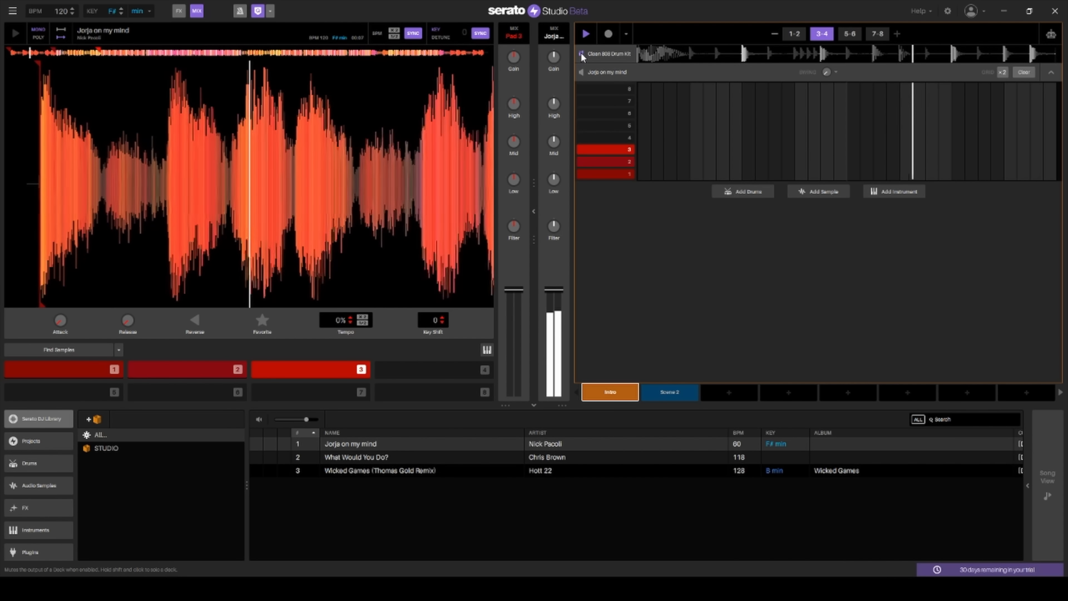
{"action": "left_click", "coordinate": [581, 51]}
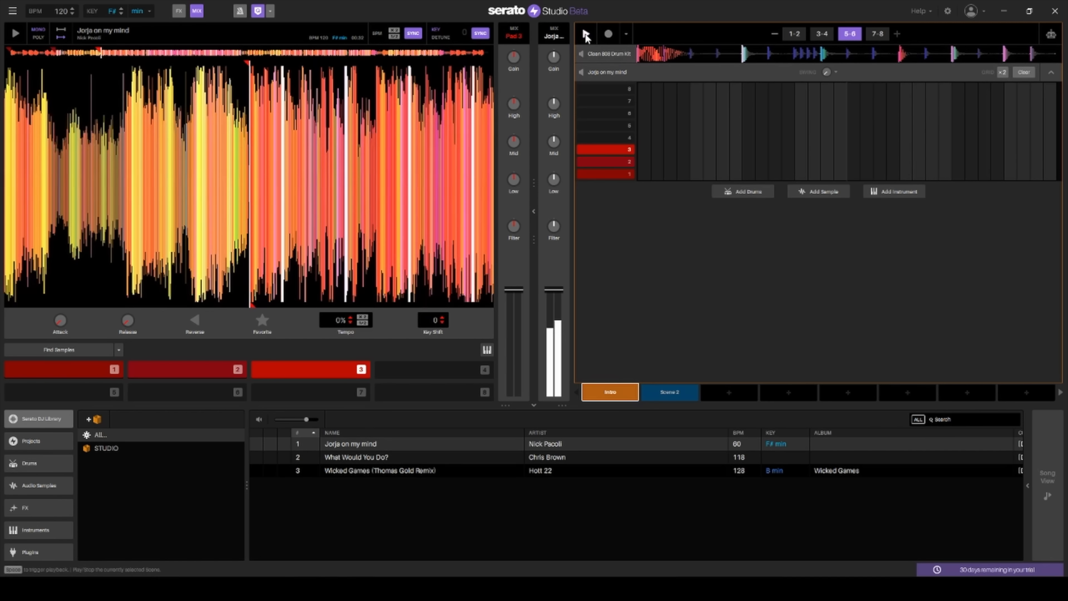
- Generate a Trap beat for the Clean 808 Drum Kit in Scene 2
{"action": "left_click", "coordinate": [671, 395]}
{"action": "left_click", "coordinate": [605, 58]}
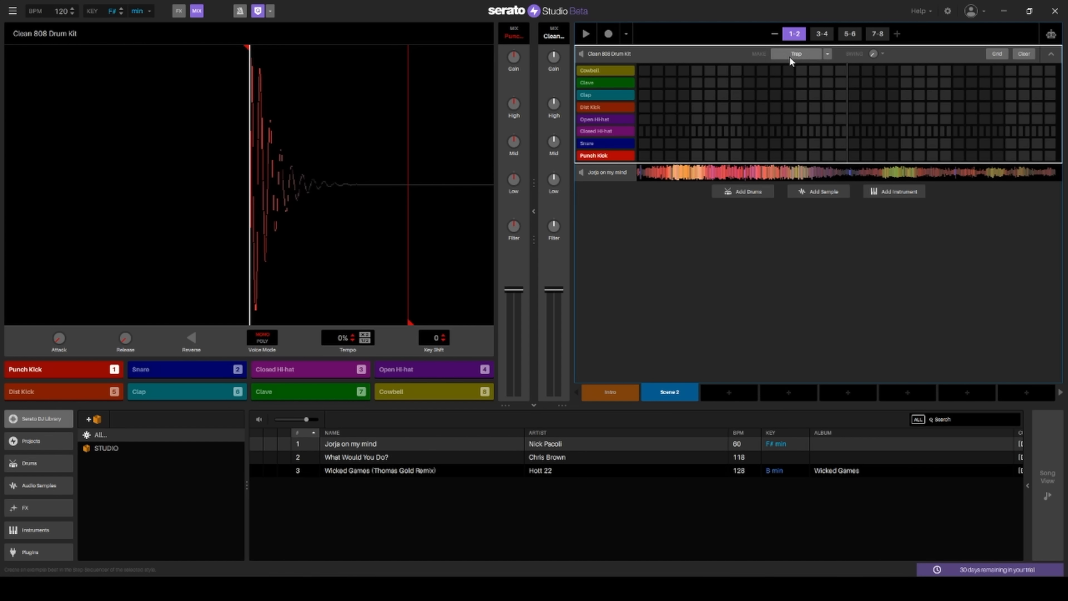
{"action": "left_click", "coordinate": [822, 52]}
{"action": "left_click", "coordinate": [794, 200]}
{"action": "left_click", "coordinate": [786, 54]}
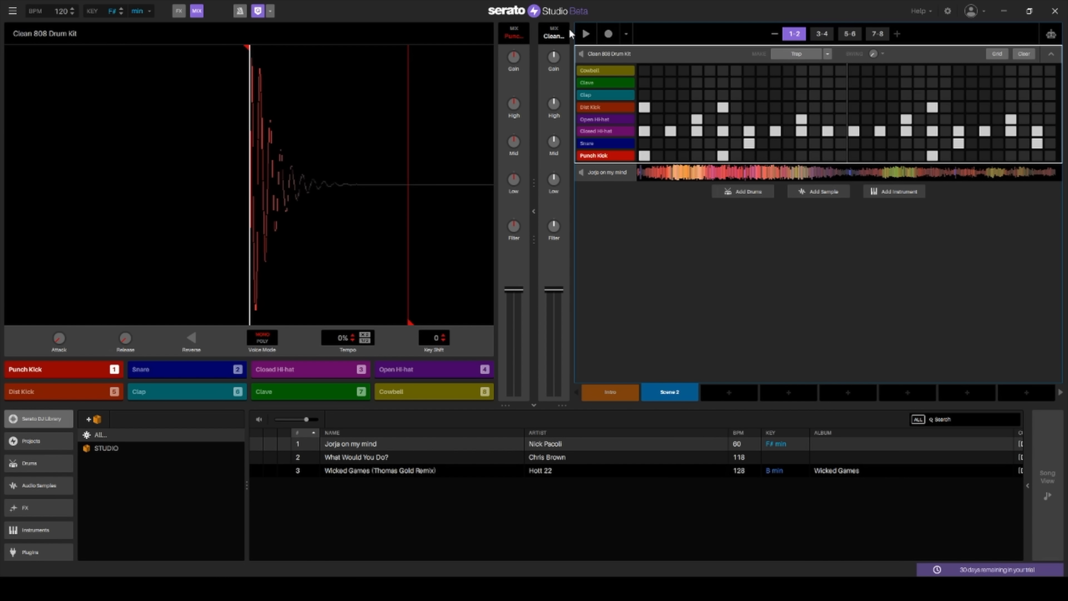
- Play Scene 2 and compare the track with the Clean 808 Drum Kit muted and unmuted
{"action": "left_click", "coordinate": [587, 33]}
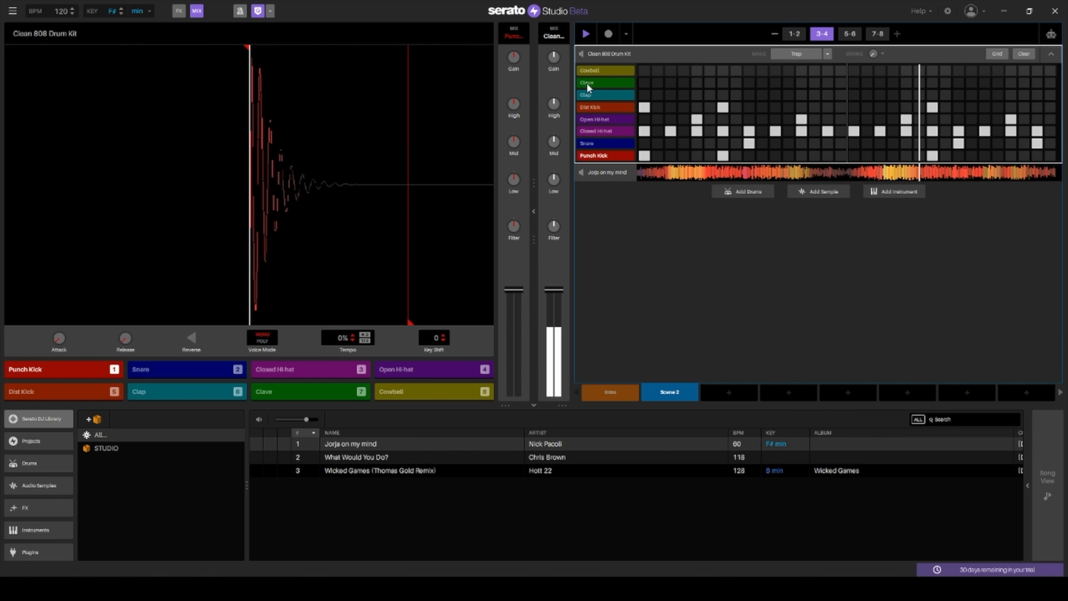
{"action": "left_click", "coordinate": [602, 174]}
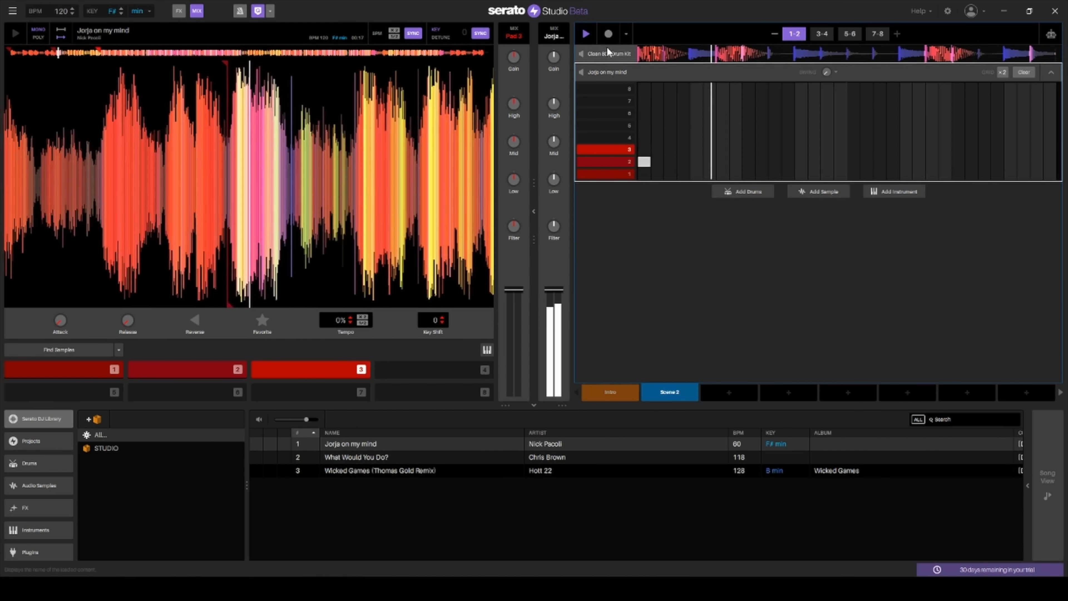
{"action": "left_click", "coordinate": [581, 54]}
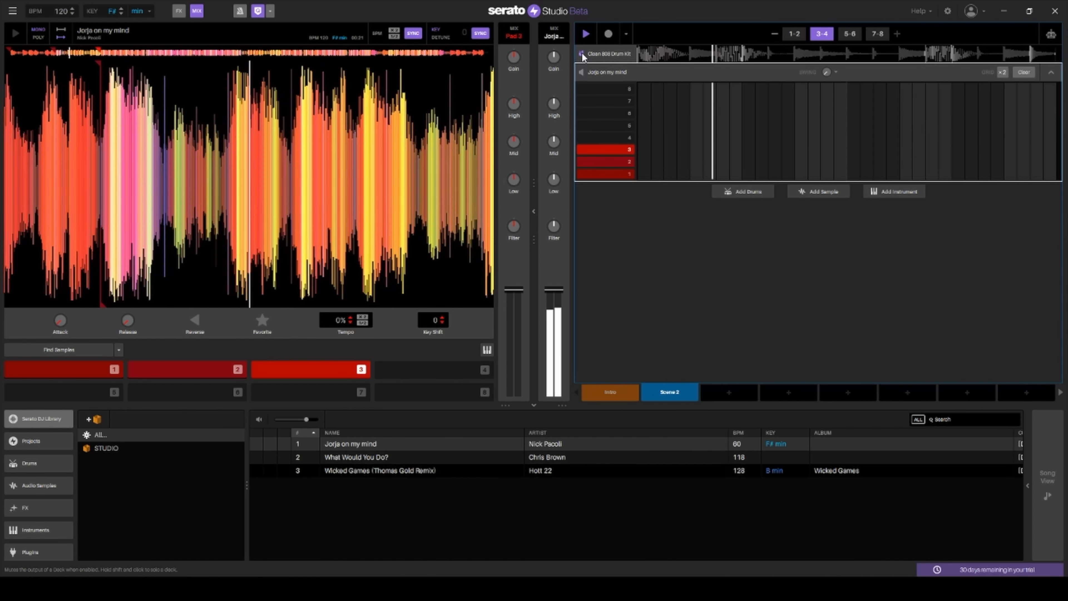
{"action": "left_click", "coordinate": [582, 54]}
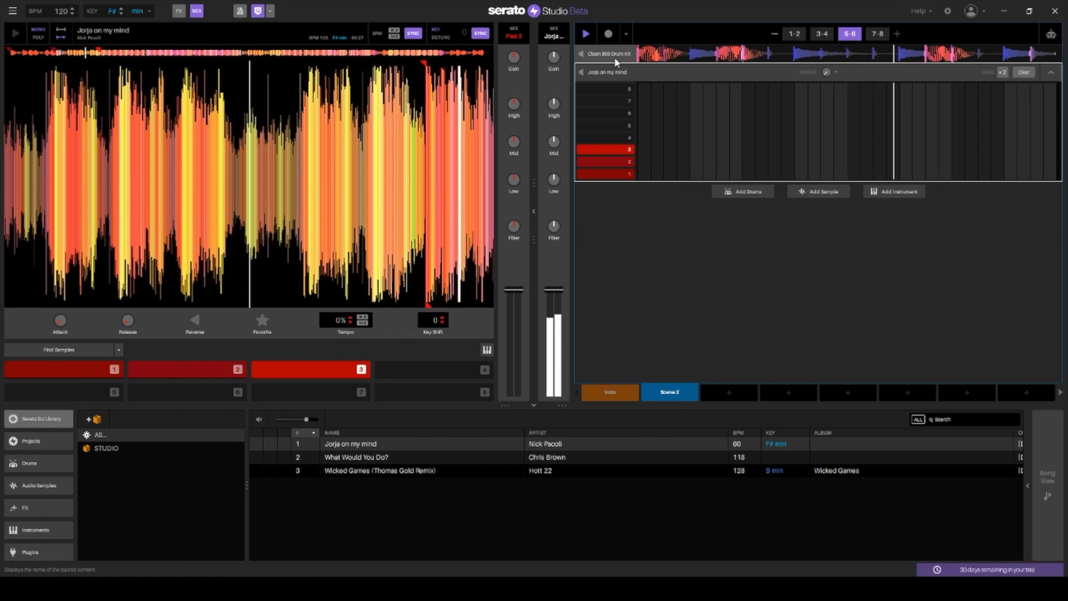
- Regenerate Scene 2's Trap beat for the Clean 808 Drum Kit during playback, and stop the scene
{"action": "left_click", "coordinate": [614, 56]}
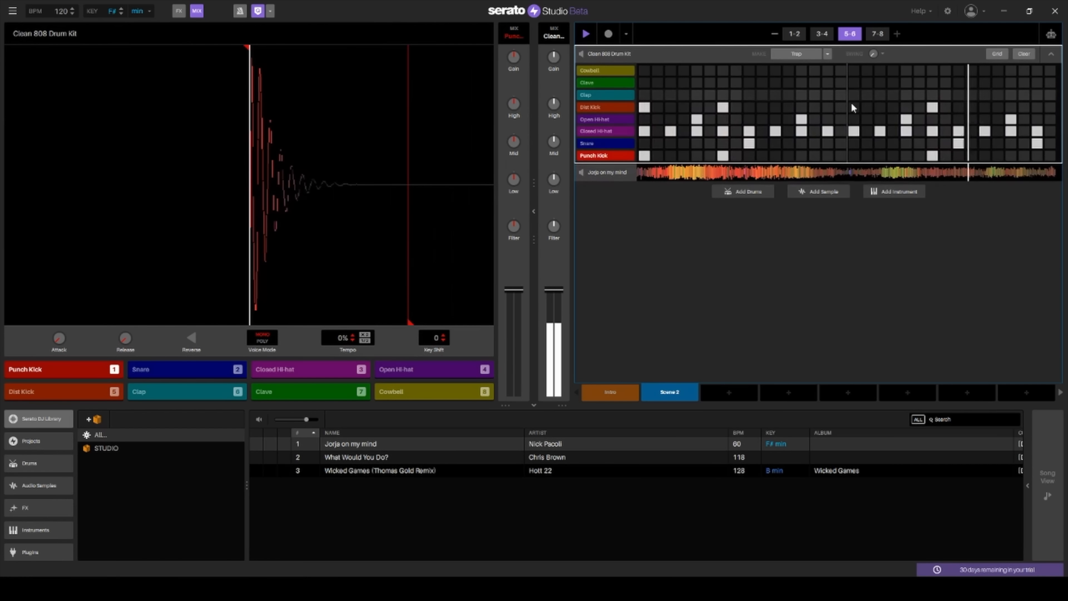
{"action": "left_click", "coordinate": [799, 53]}
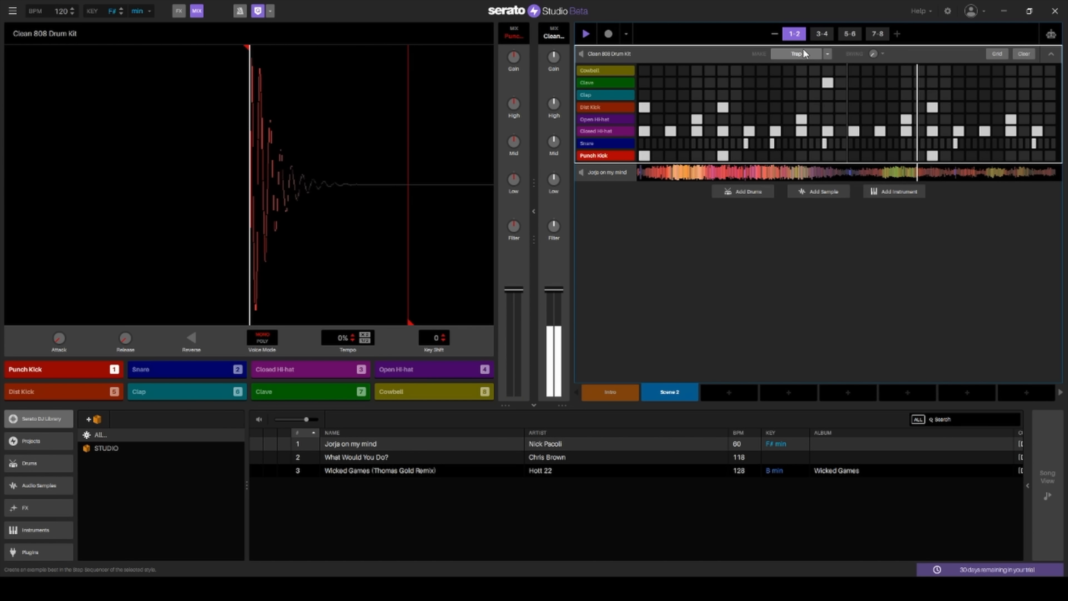
{"action": "left_click", "coordinate": [586, 34]}
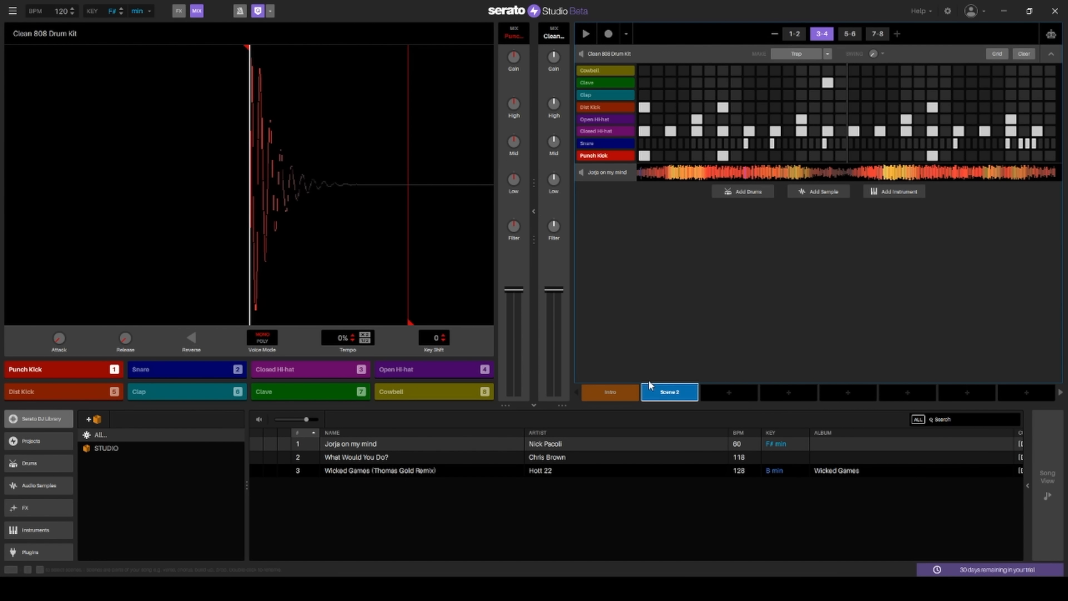
- Create an empty third scene, eight bars long, with a cue 3 trigger of Jorja on my mind on its first step
{"action": "left_click", "coordinate": [619, 391]}
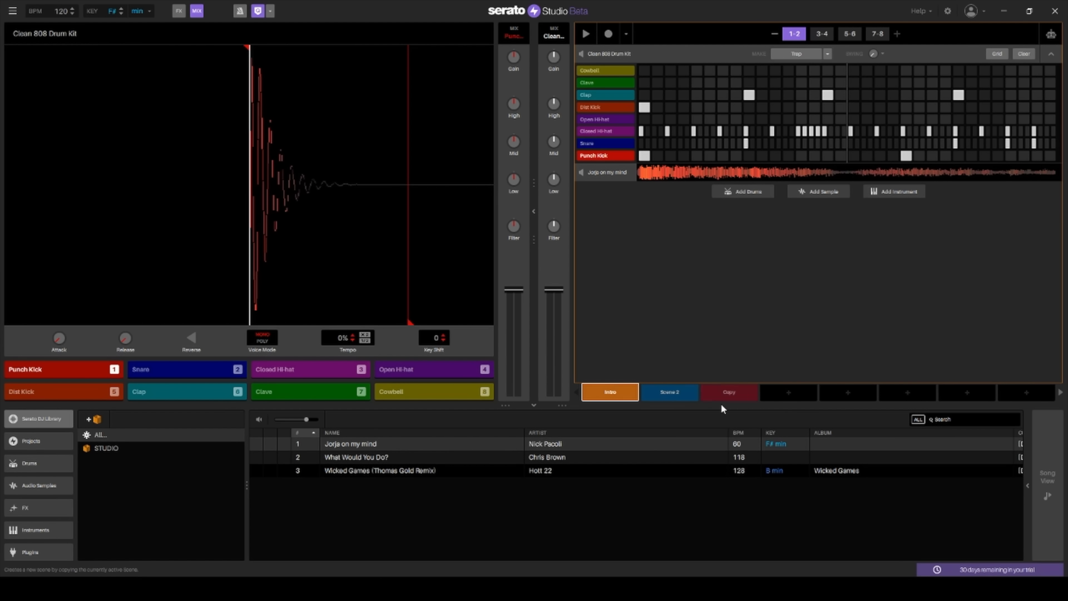
{"action": "mouse_move", "coordinate": [735, 398]}
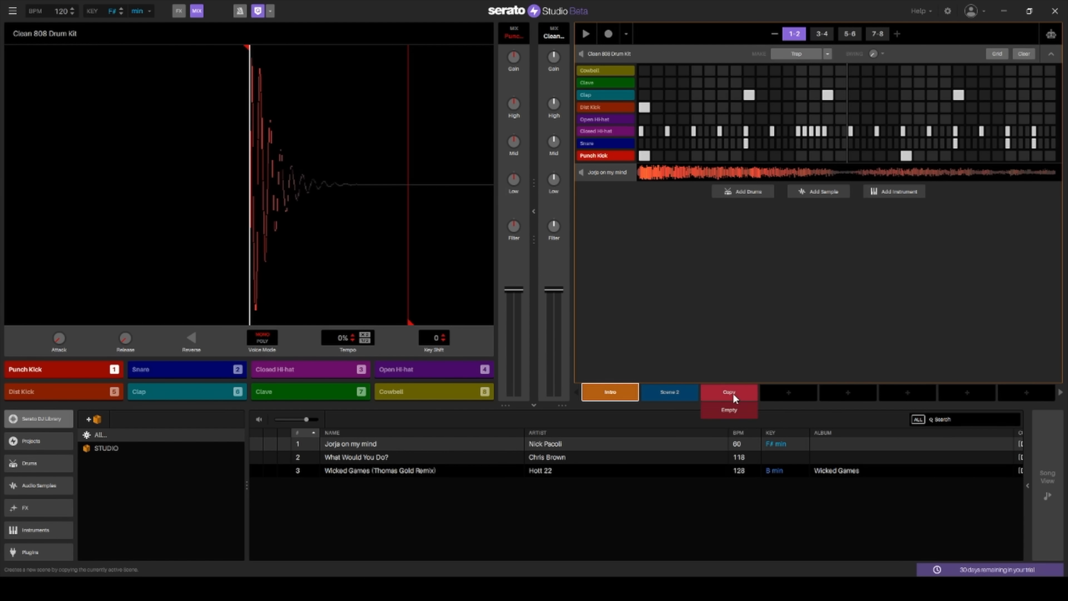
{"action": "left_click", "coordinate": [731, 415]}
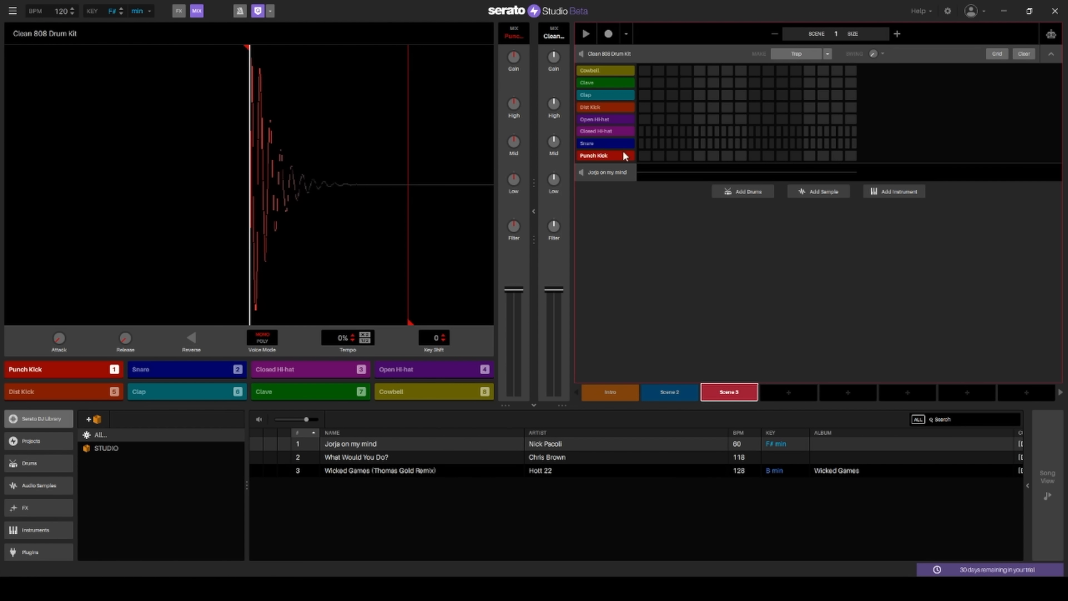
{"action": "left_click", "coordinate": [608, 173]}
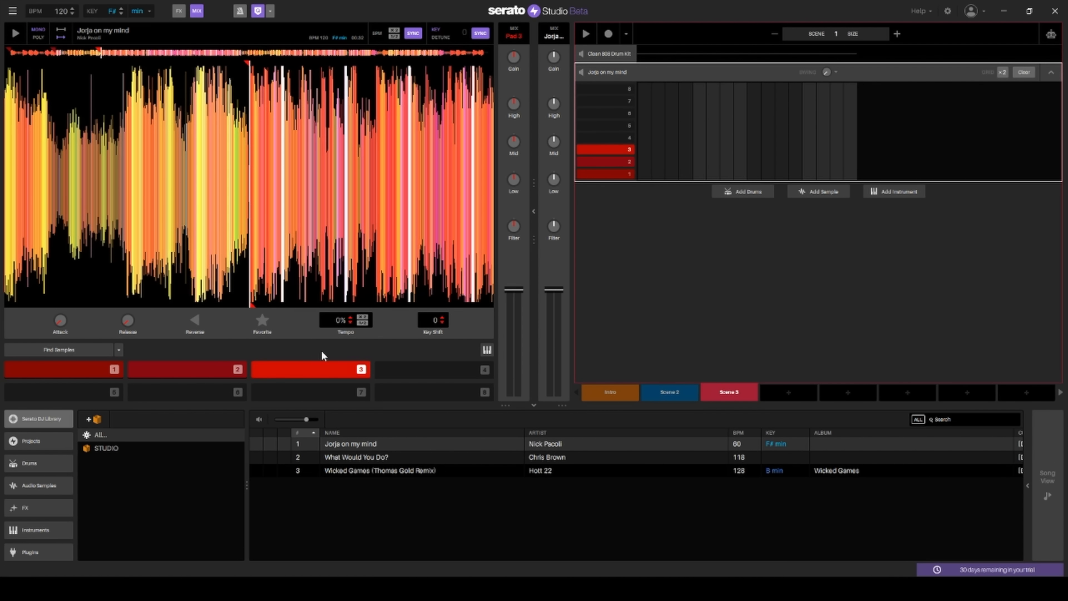
{"action": "left_click", "coordinate": [317, 370]}
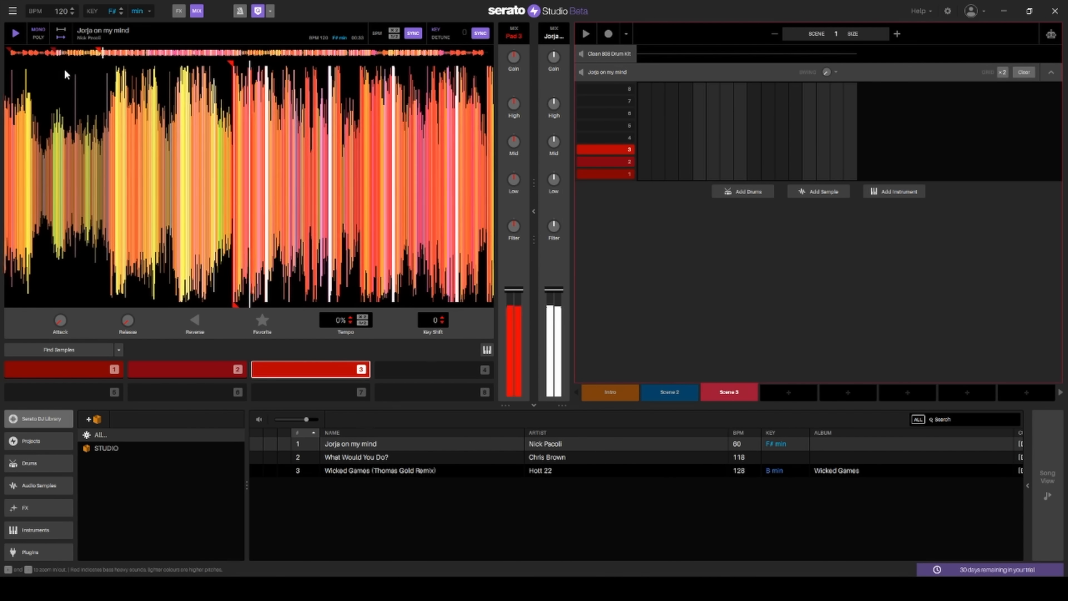
{"action": "left_click", "coordinate": [16, 35]}
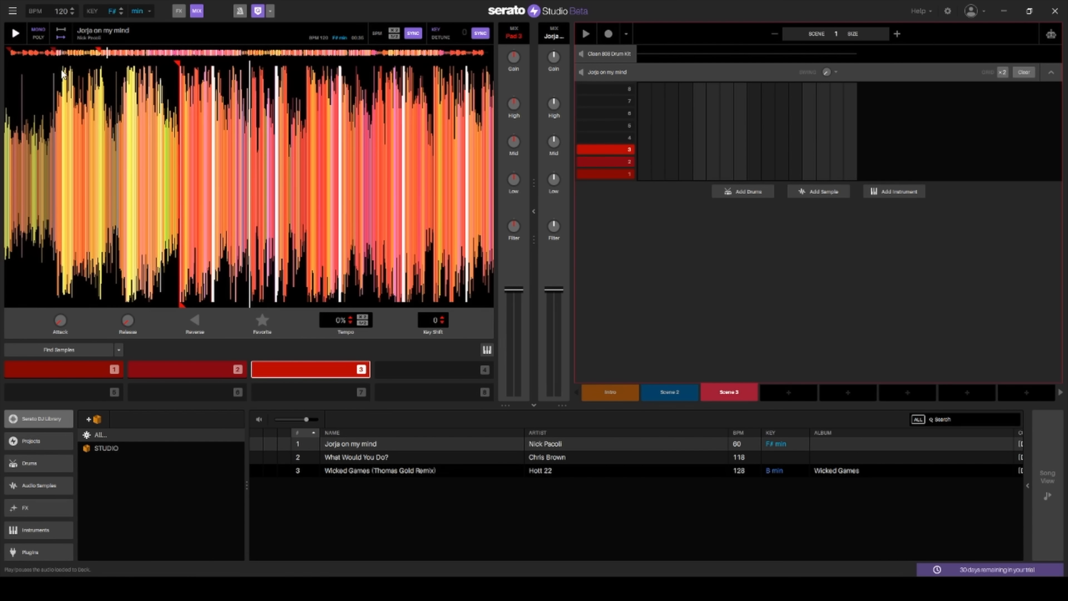
{"action": "left_click", "coordinate": [896, 34]}
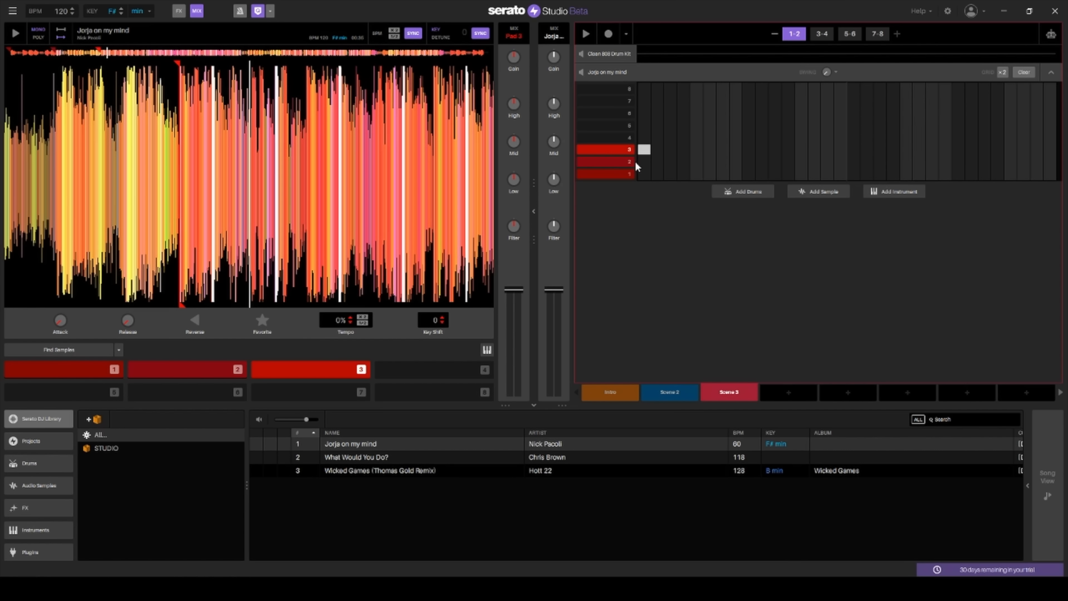
- Play Scene 2 through into Scene 3 to check the transition between the two cues
{"action": "left_click", "coordinate": [680, 397]}
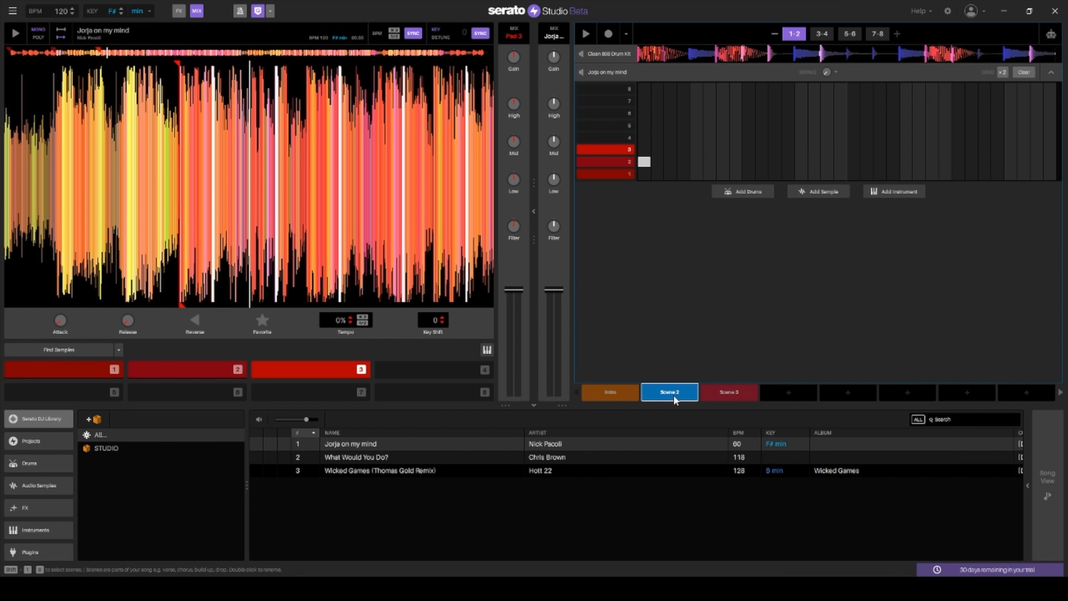
{"action": "left_click", "coordinate": [718, 397]}
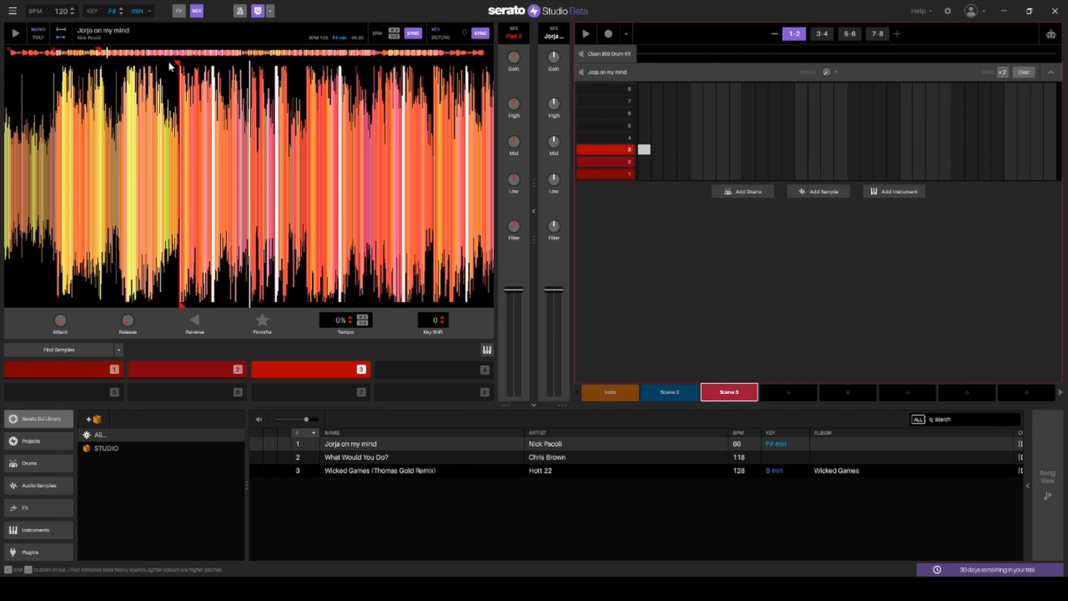
{"action": "left_click", "coordinate": [673, 393]}
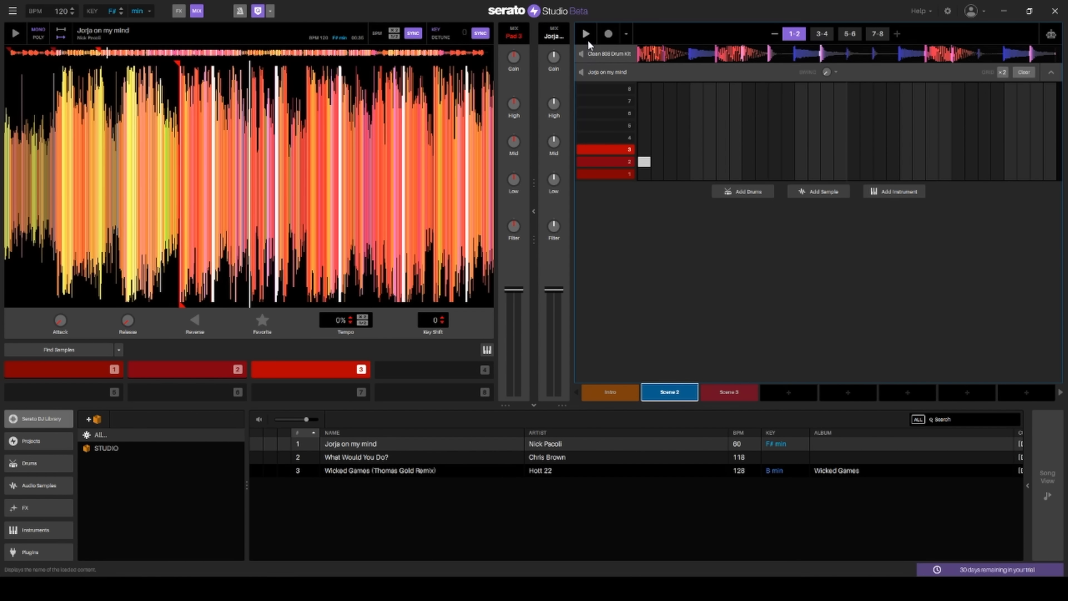
{"action": "left_click", "coordinate": [585, 32]}
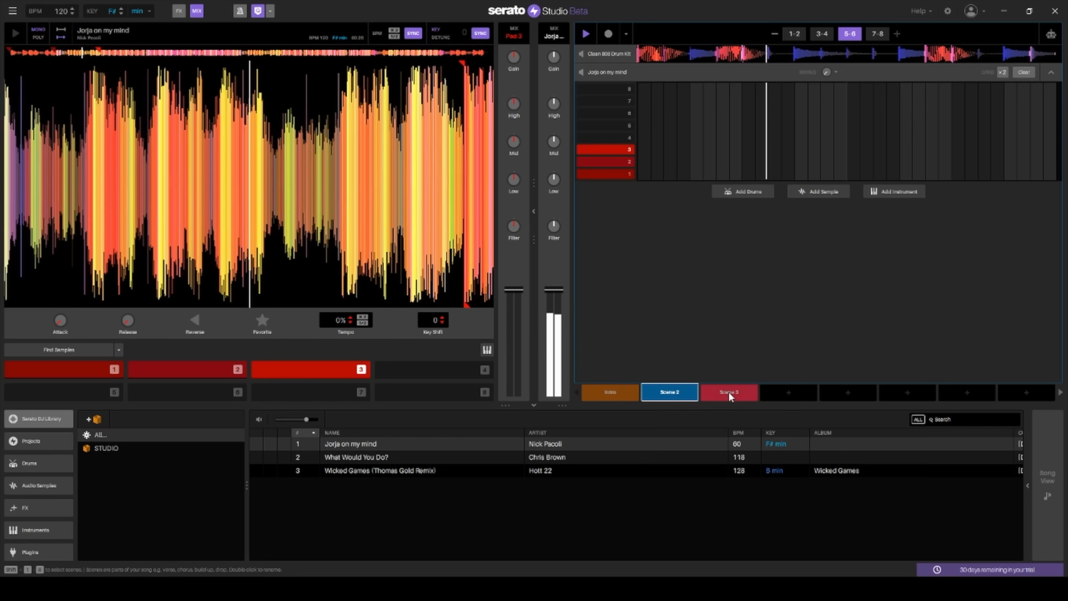
{"action": "left_click", "coordinate": [729, 392]}
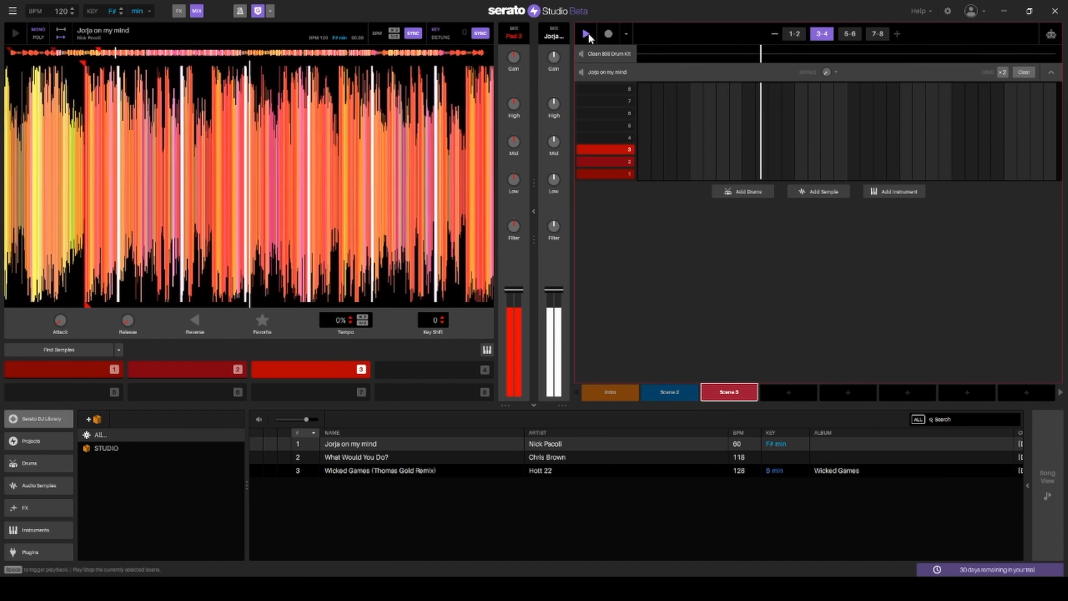
{"action": "left_click", "coordinate": [587, 34]}
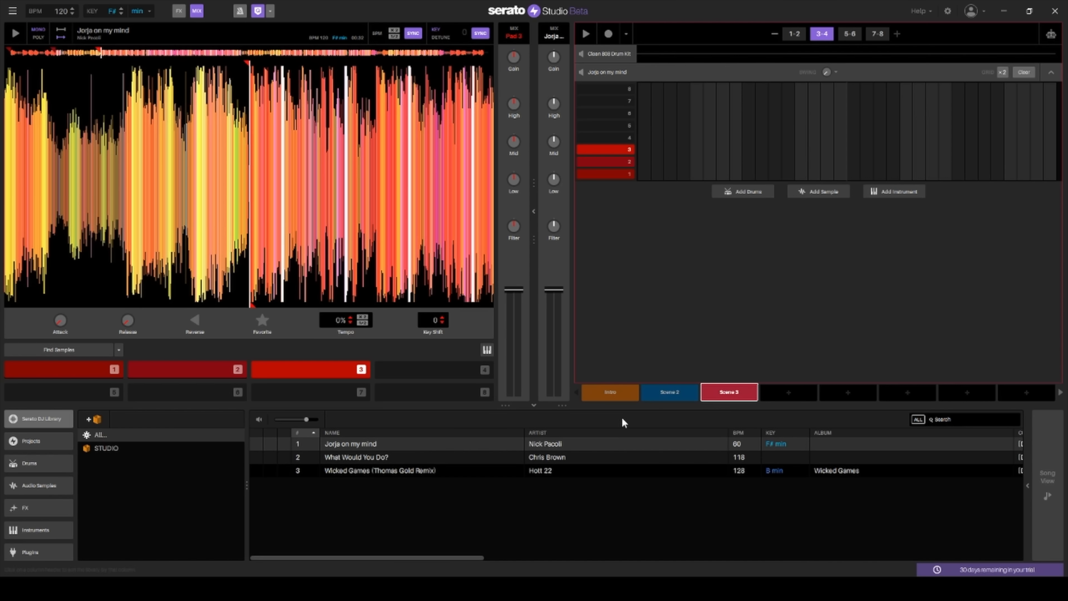
- Place Scene 2 and Scene 3 back to back after the Intro on the song timeline
{"action": "left_click", "coordinate": [1047, 494]}
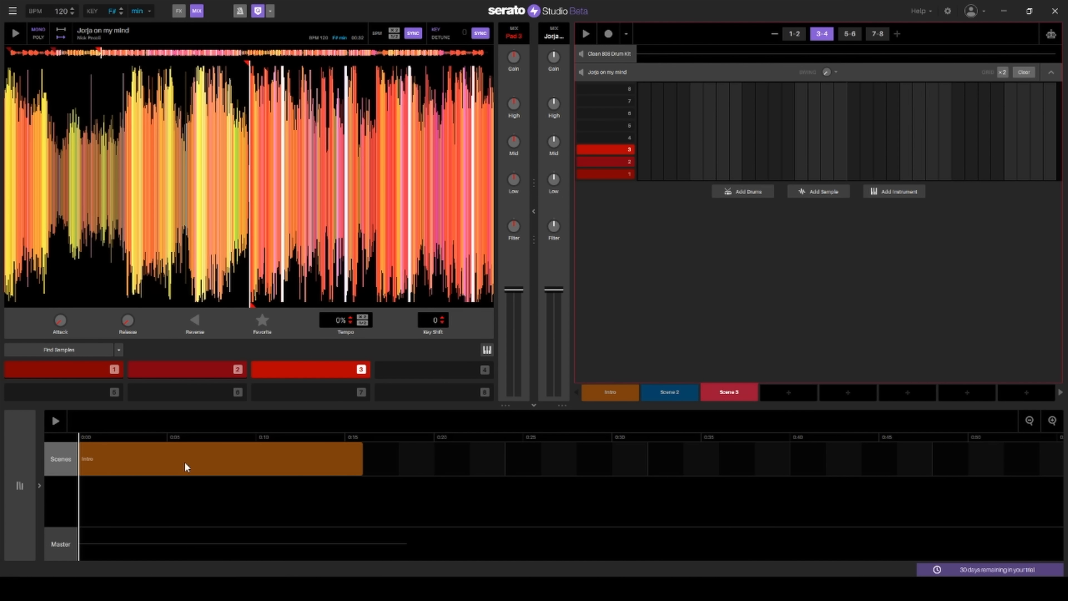
{"action": "left_click_drag", "start_coordinate": [675, 393], "coordinate": [368, 464]}
{"action": "left_click_drag", "start_coordinate": [713, 395], "coordinate": [657, 463]}
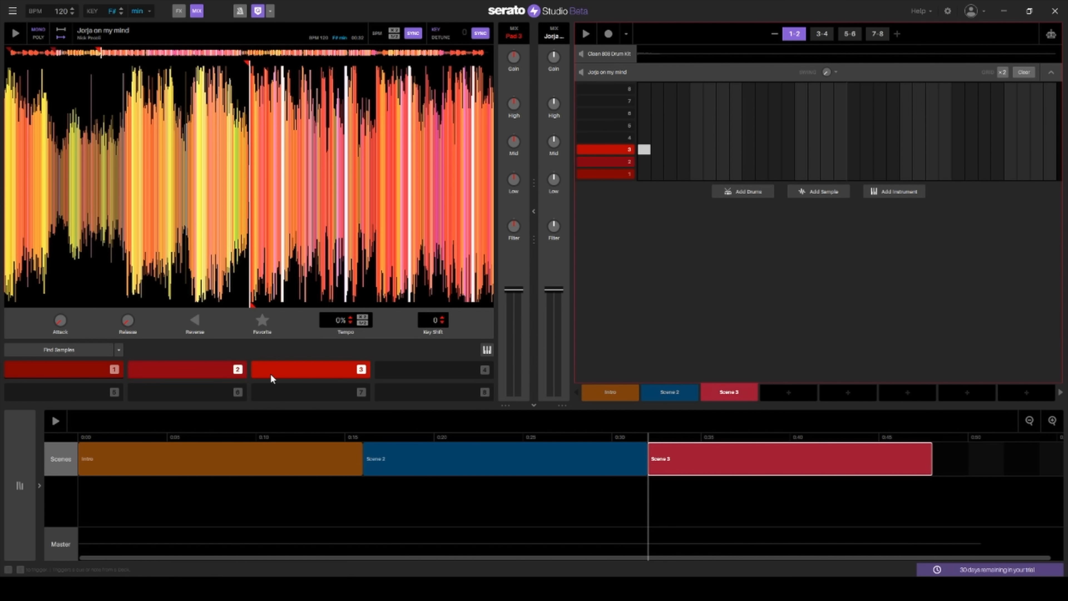
- Play the track from cue 3 and set cue 4 where the dense waveform restarts after the short green gap
{"action": "left_click", "coordinate": [334, 369]}
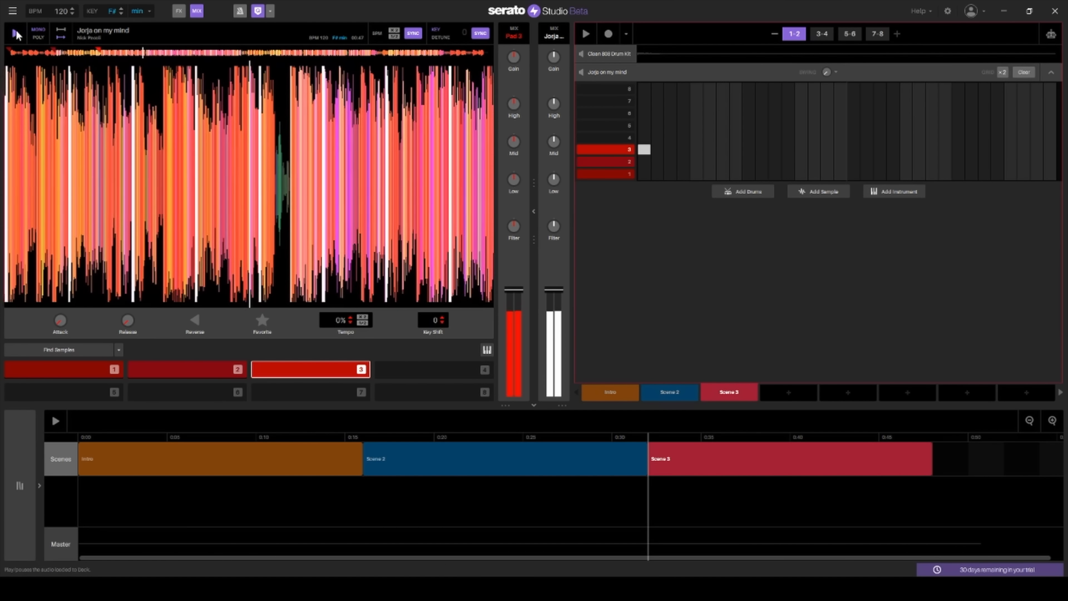
{"action": "left_click", "coordinate": [16, 34]}
{"action": "left_click_drag", "start_coordinate": [270, 230], "coordinate": [296, 227]}
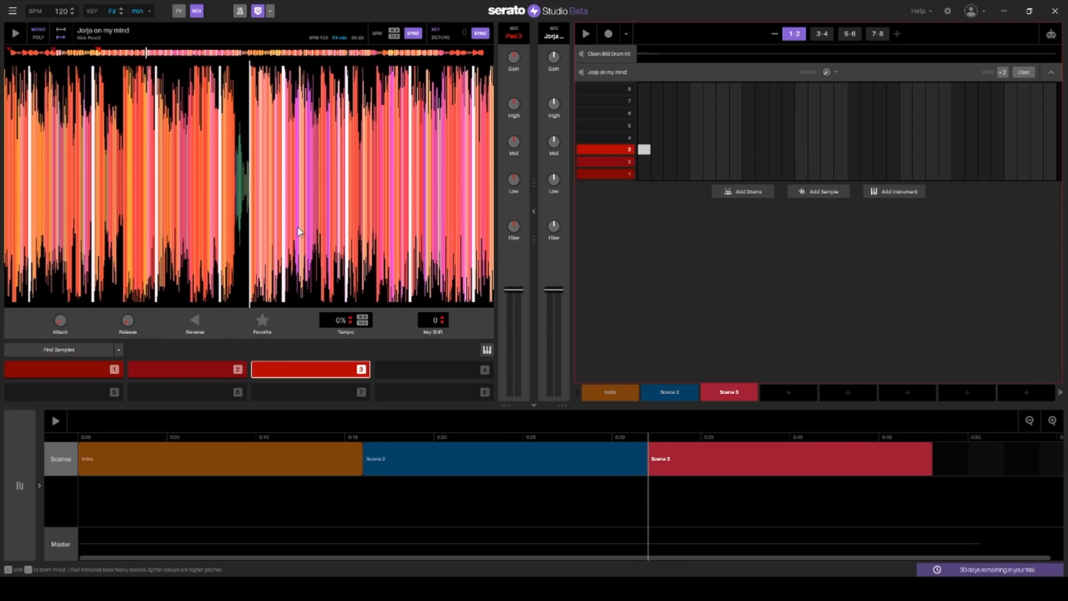
{"action": "left_click_drag", "start_coordinate": [298, 227], "coordinate": [298, 227]}
{"action": "left_click", "coordinate": [481, 376]}
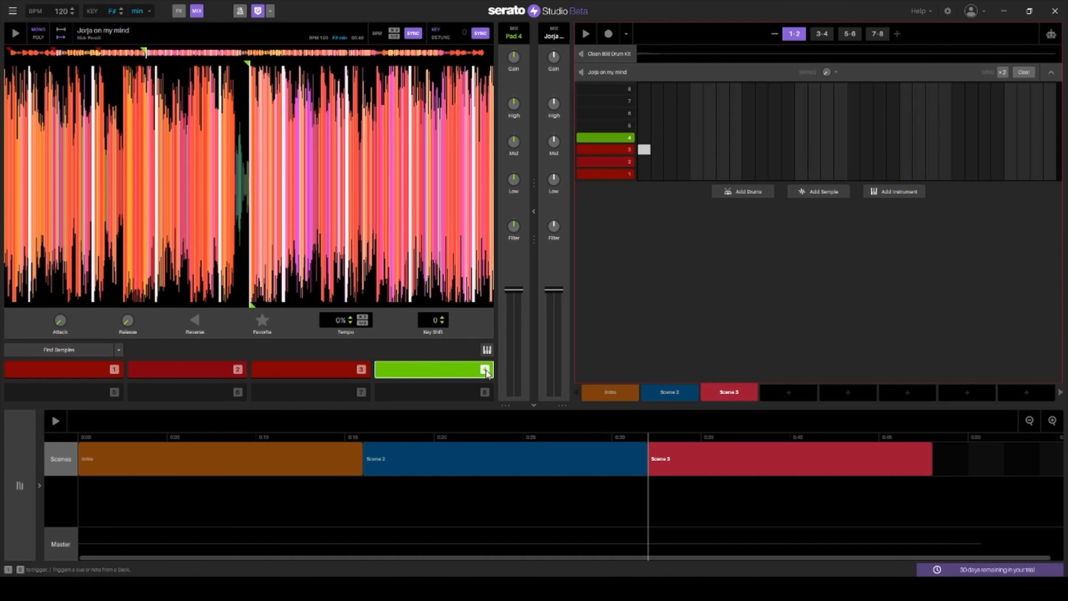
- Create an empty eight-bar Scene 4 with a cue 4 trigger on its first step and place it after Scene 3 on the song timeline
{"action": "left_click", "coordinate": [484, 373]}
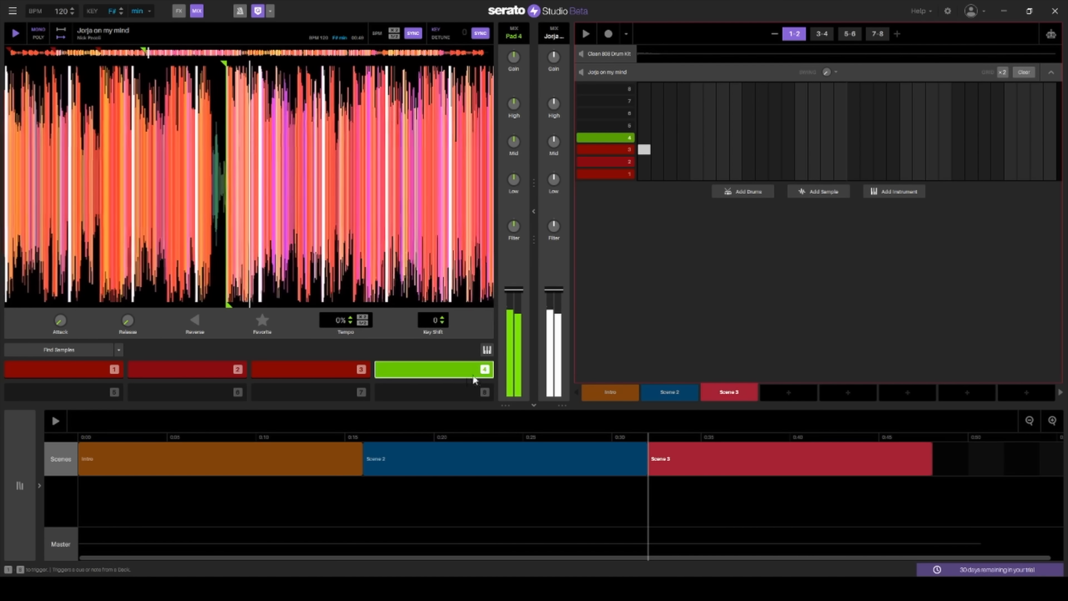
{"action": "left_click", "coordinate": [16, 36]}
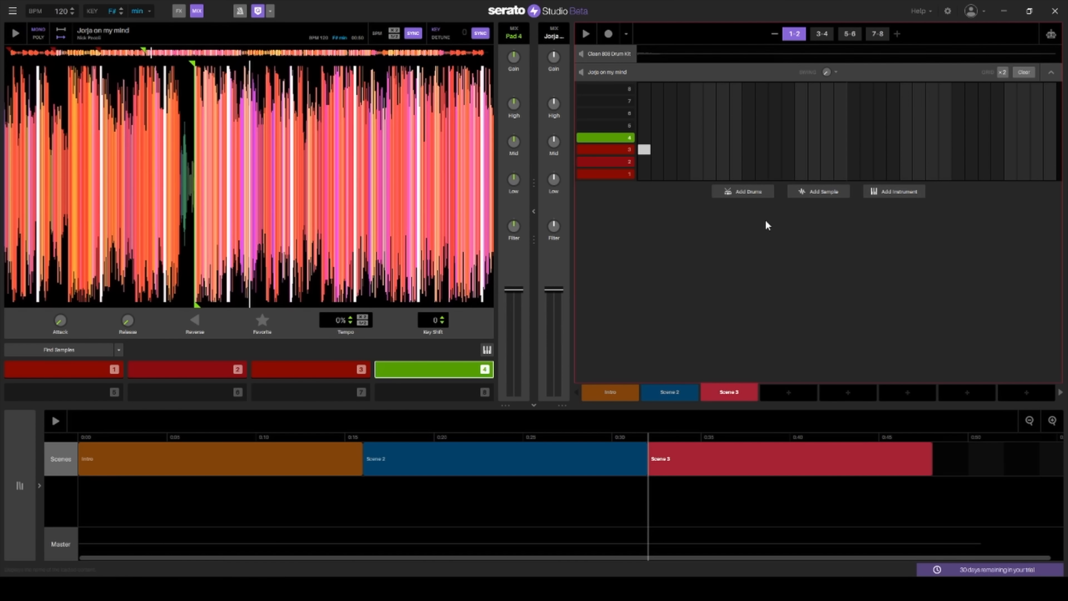
{"action": "mouse_move", "coordinate": [789, 393]}
{"action": "left_click", "coordinate": [791, 415]}
{"action": "left_click", "coordinate": [790, 411]}
{"action": "left_click", "coordinate": [897, 33]}
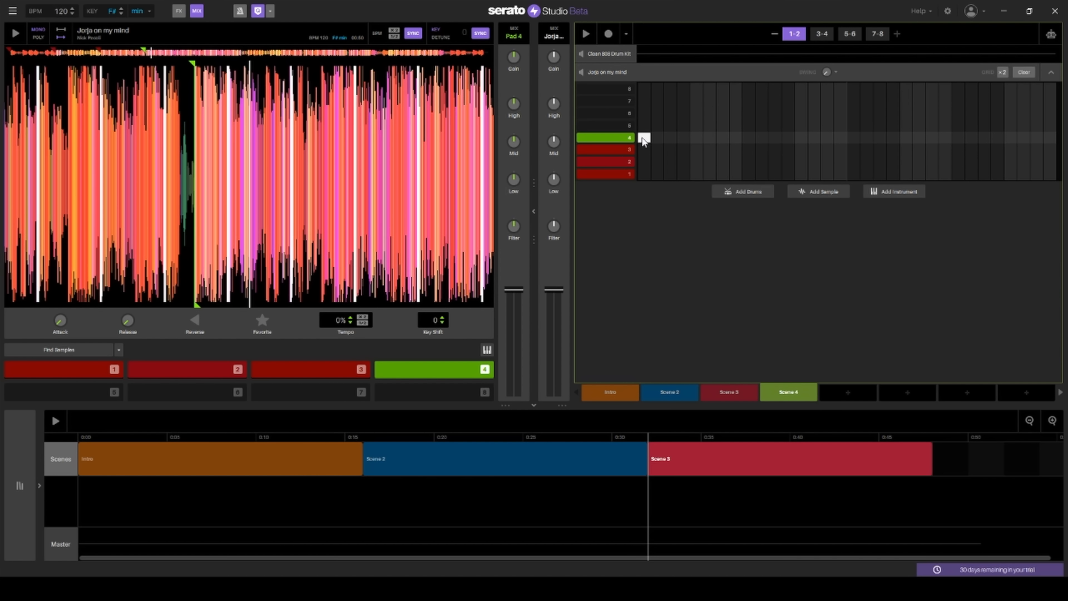
{"action": "left_click_drag", "start_coordinate": [789, 392], "coordinate": [926, 469]}
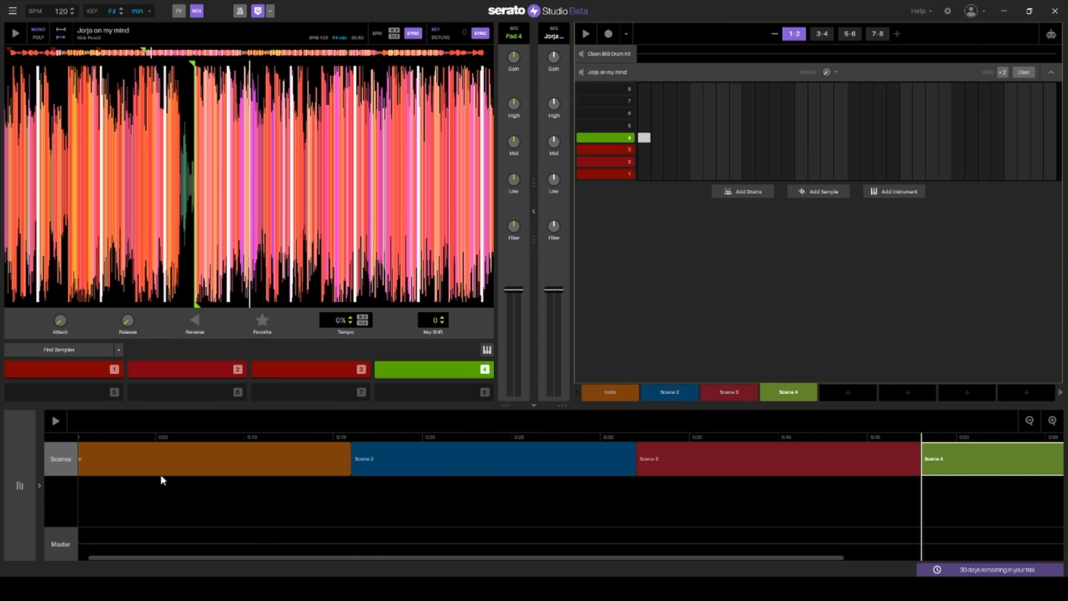
- Play the song from the start through the end of Scene 4 to check the arrangement
{"action": "left_click", "coordinate": [95, 438]}
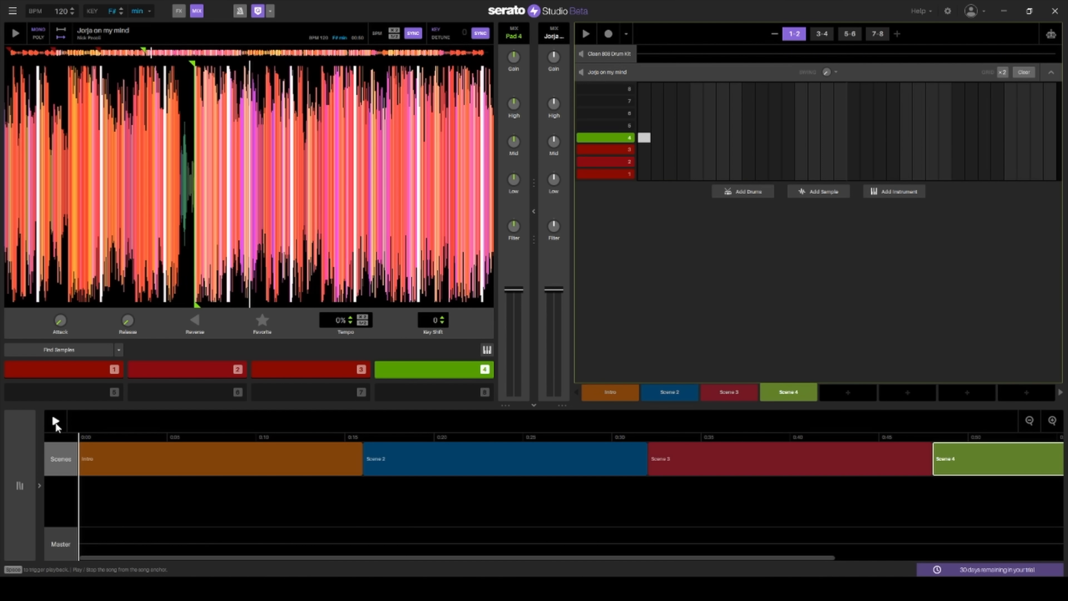
{"action": "left_click", "coordinate": [55, 421]}
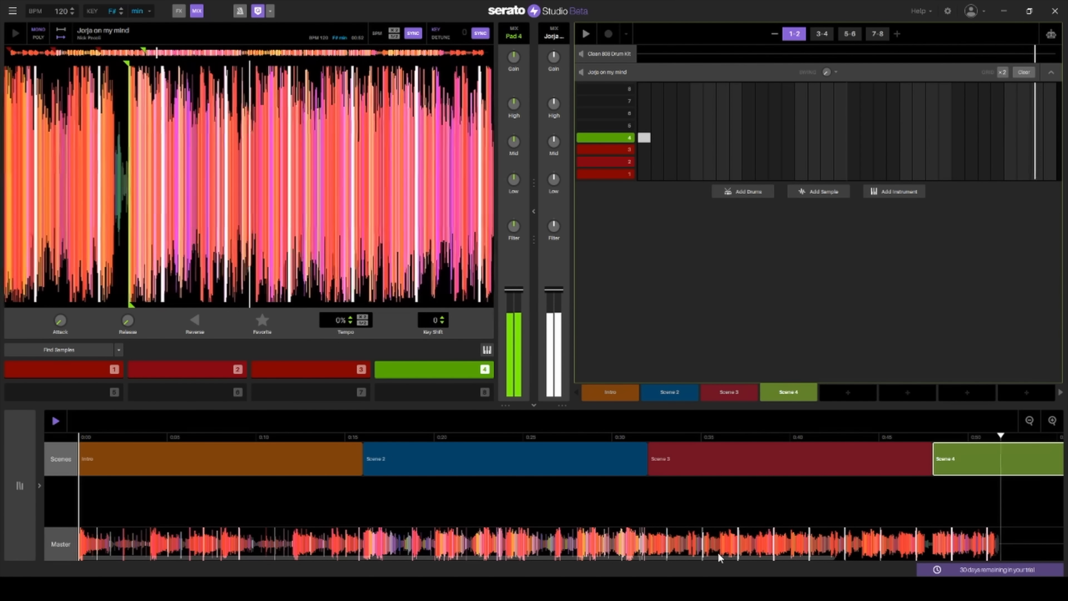
{"action": "left_click_drag", "start_coordinate": [714, 556], "coordinate": [939, 542]}
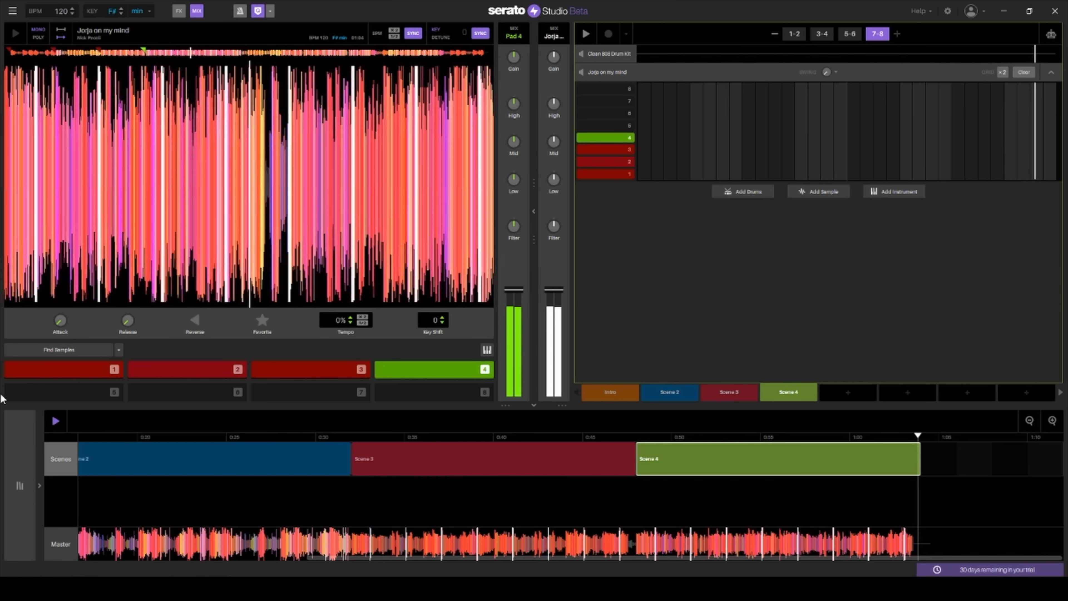
- Audition the track where Scene 4's playback ends and set cue 5 just before the short dark gap in the waveform
{"action": "left_click", "coordinate": [15, 33]}
{"action": "mouse_move", "coordinate": [231, 197]}
{"action": "left_mouse_down"}
{"action": "mouse_move", "coordinate": [265, 198]}
{"action": "mouse_move", "coordinate": [244, 197]}
{"action": "left_mouse_up"}
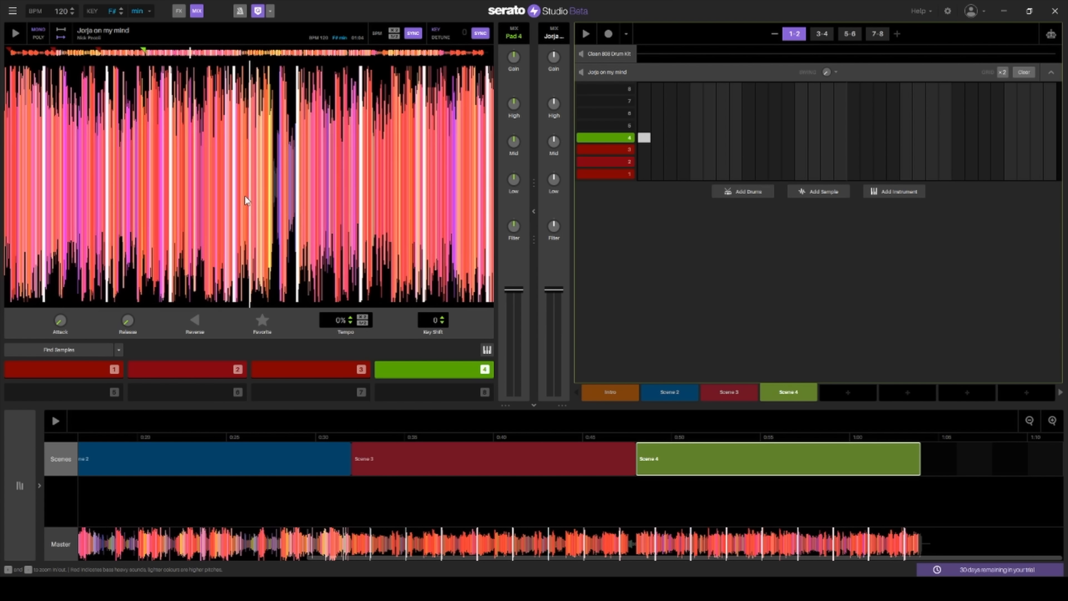
{"action": "left_click", "coordinate": [21, 35]}
{"action": "left_click", "coordinate": [15, 31]}
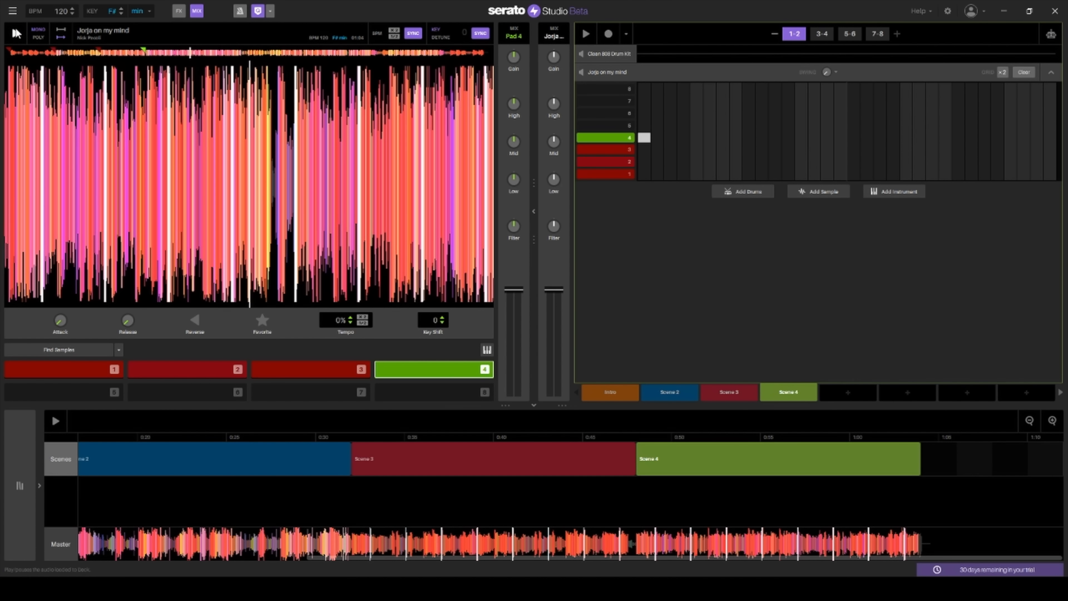
{"action": "left_click", "coordinate": [16, 33]}
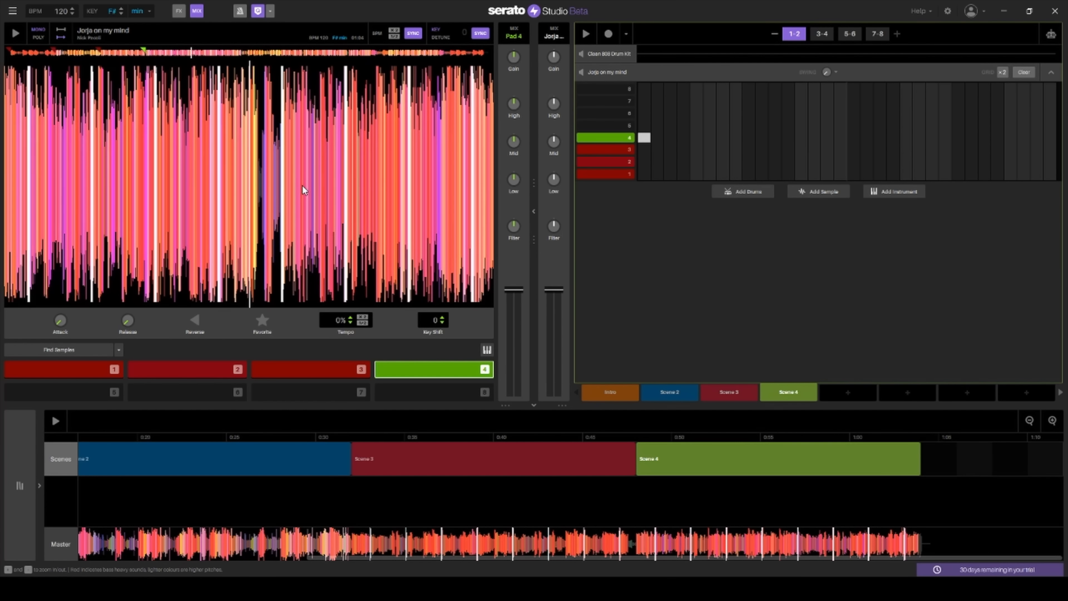
{"action": "left_click", "coordinate": [79, 392]}
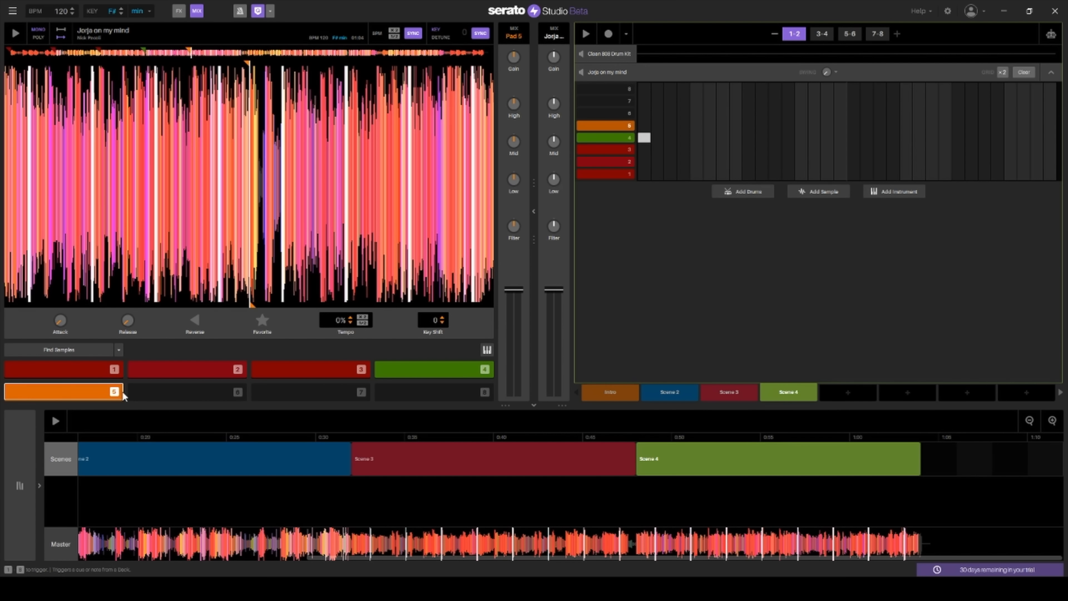
- Create an empty eight-bar Scene 5 with a cue 5 trigger on its first step and place it after Scene 4 on the song timeline
{"action": "left_click", "coordinate": [853, 397]}
{"action": "left_click", "coordinate": [896, 33]}
{"action": "left_click", "coordinate": [895, 33]}
{"action": "left_click", "coordinate": [644, 125]}
{"action": "left_click_drag", "start_coordinate": [854, 394], "coordinate": [939, 455]}
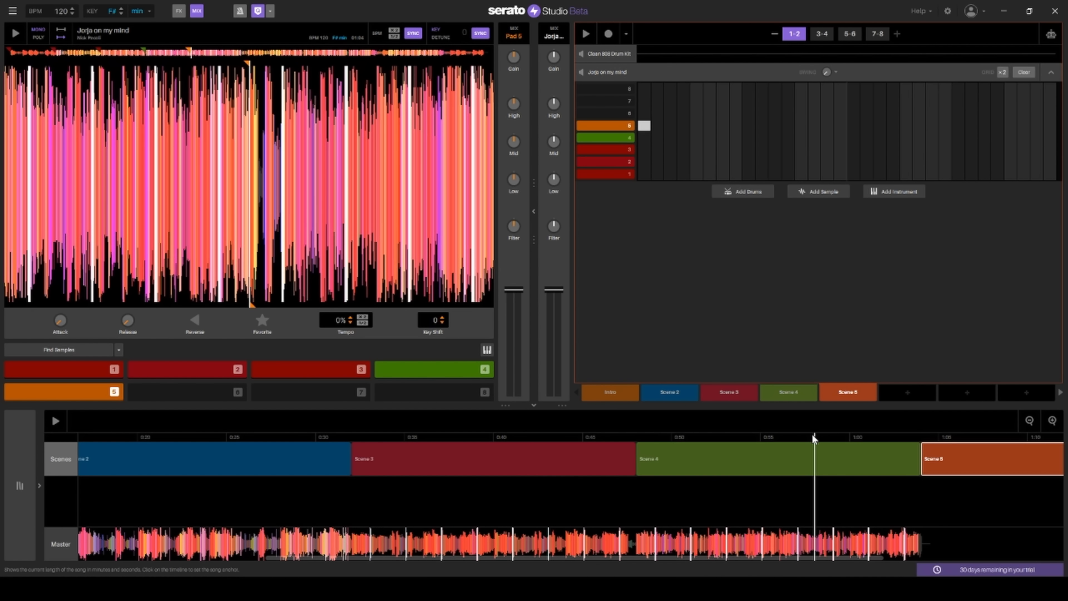
- Play the song from the start of Scene 4 through Scene 5 to check the transition between them
{"action": "left_click", "coordinate": [637, 436]}
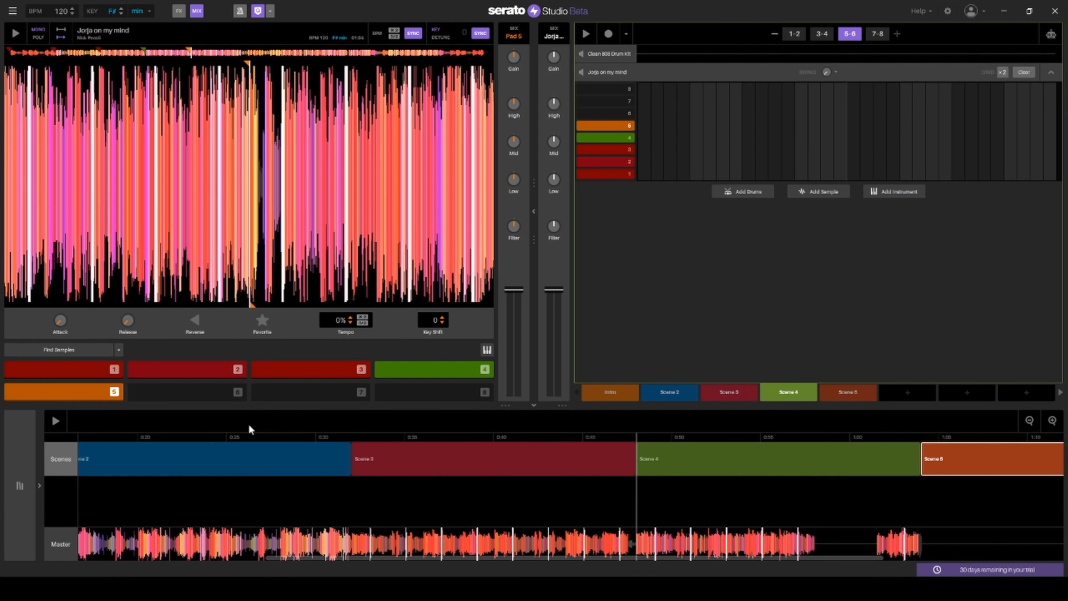
{"action": "left_click", "coordinate": [61, 421]}
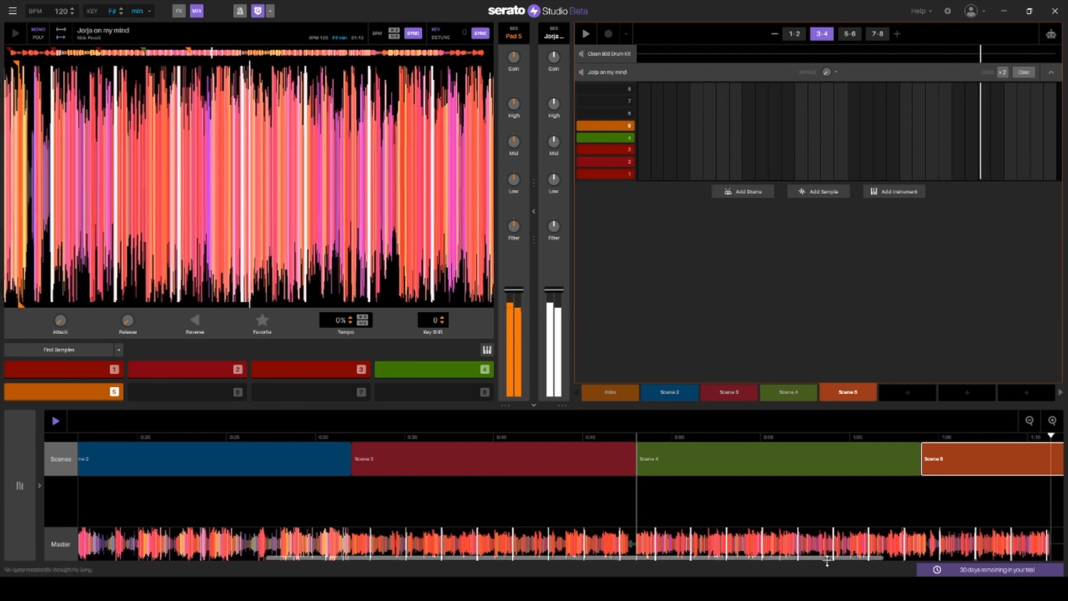
{"action": "left_click_drag", "start_coordinate": [829, 559], "coordinate": [1008, 559]}
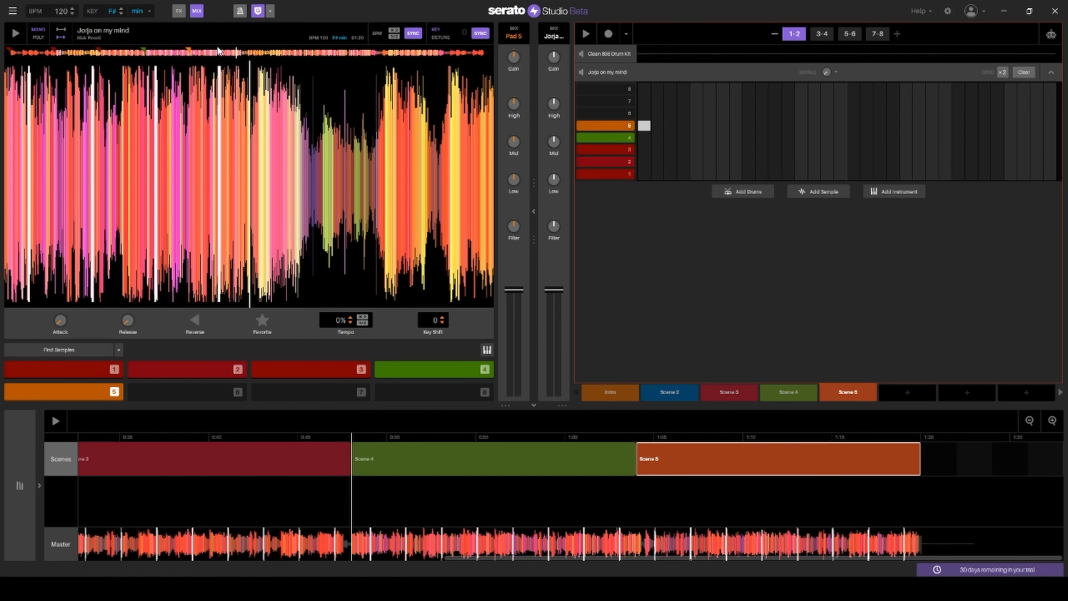
- Try Scene 2 after Scene 5 on the song timeline, play the transition, and remove it from the timeline
{"action": "left_click_drag", "start_coordinate": [661, 397], "coordinate": [930, 455]}
{"action": "left_click", "coordinate": [639, 438]}
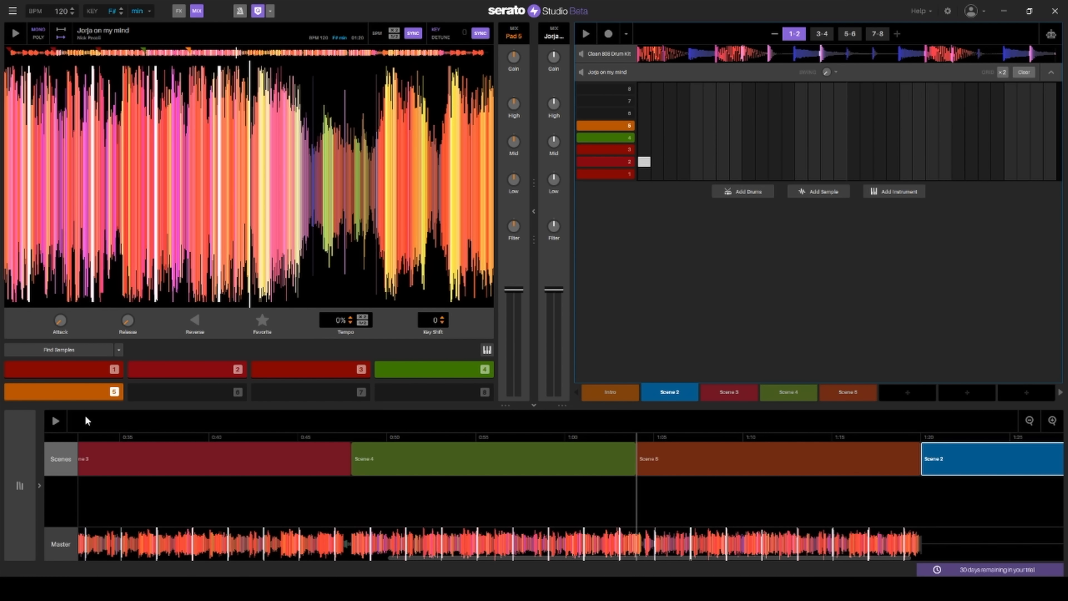
{"action": "left_click", "coordinate": [63, 421]}
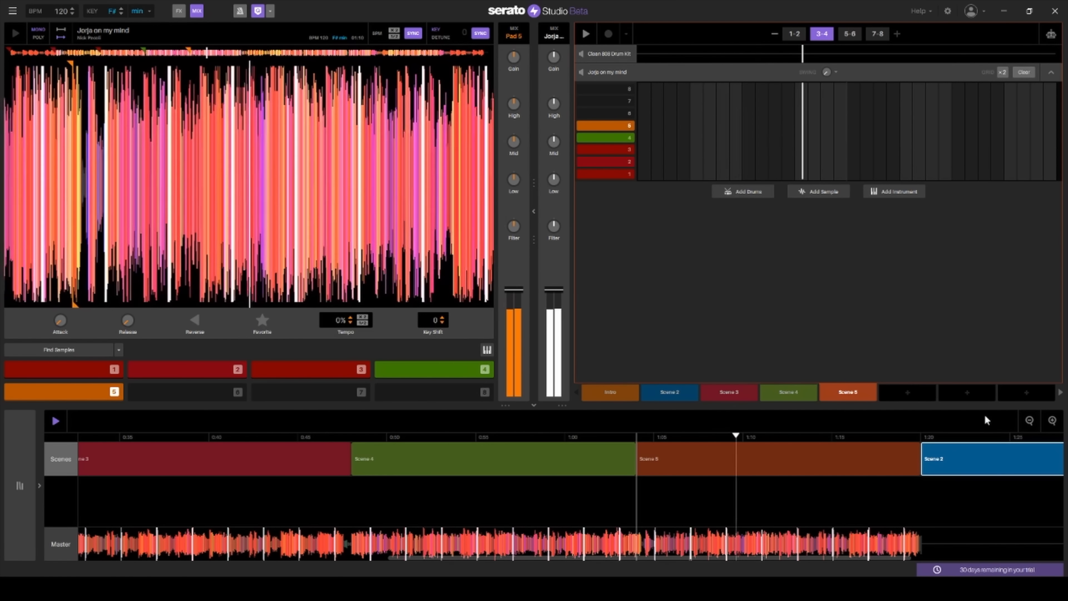
{"action": "left_click_drag", "start_coordinate": [751, 554], "coordinate": [908, 541]}
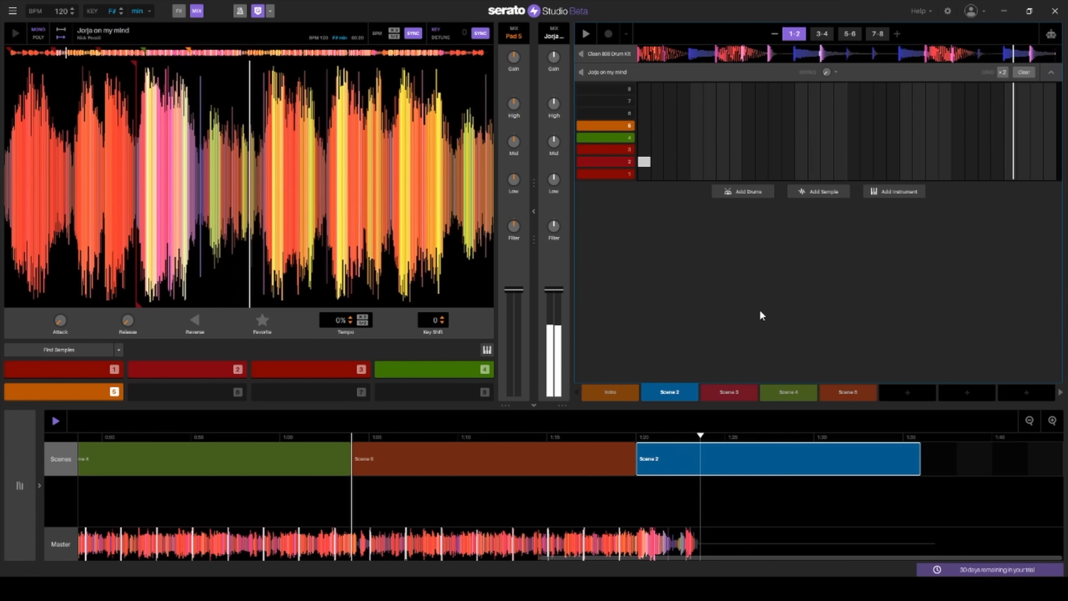
{"action": "left_click", "coordinate": [56, 422]}
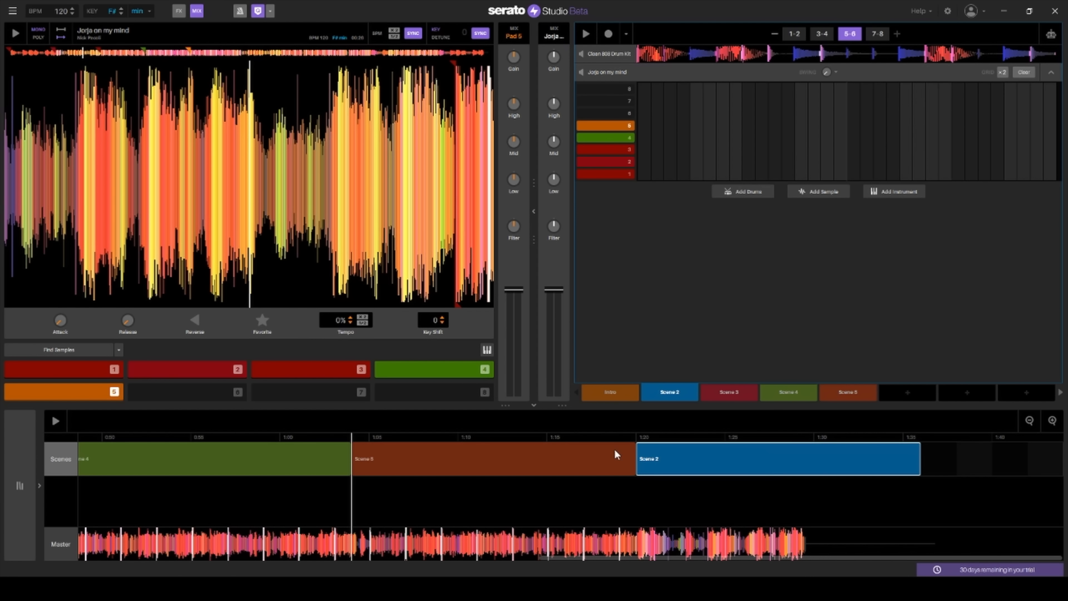
{"action": "left_click", "coordinate": [238, 51]}
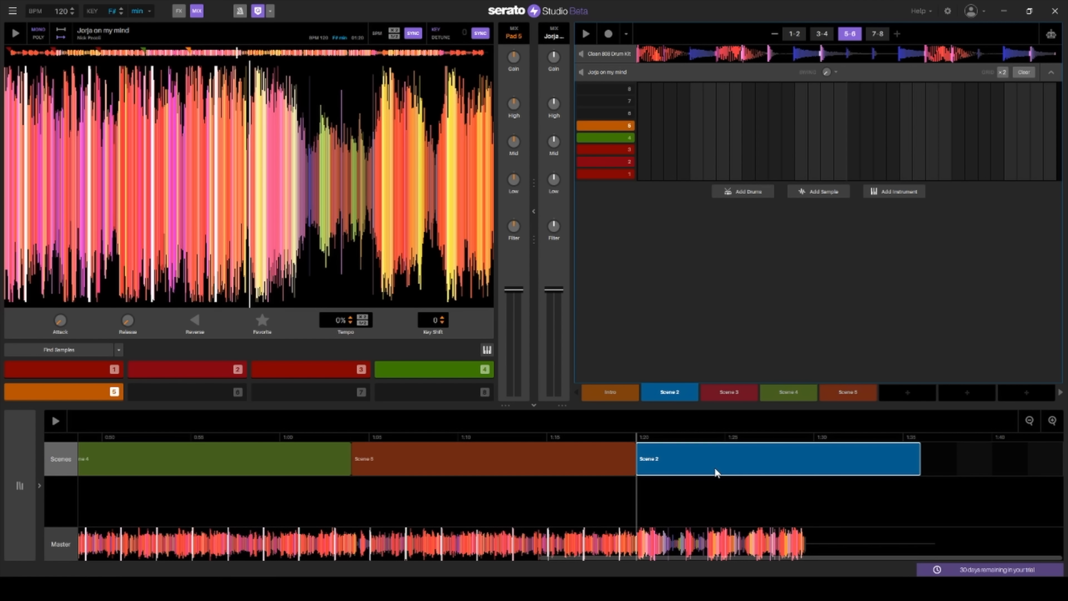
{"action": "key", "text": "Delete"}
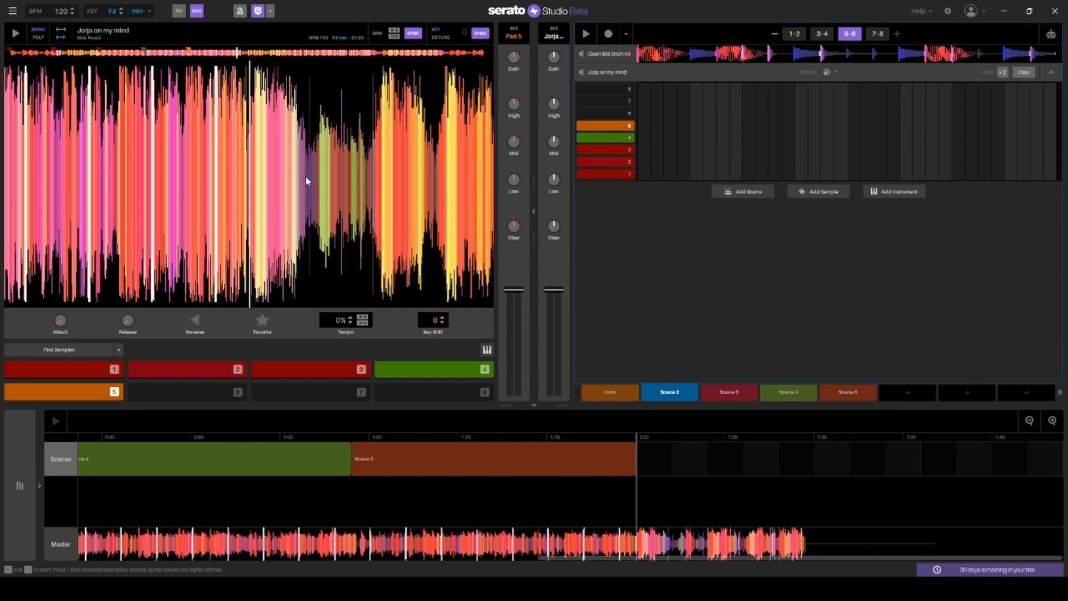
- Audition the track where Scene 5's playback ends and set cue 6 just before the waveform thins into the quieter green section
{"action": "left_click_drag", "start_coordinate": [306, 178], "coordinate": [394, 182]}
{"action": "left_click", "coordinate": [15, 33]}
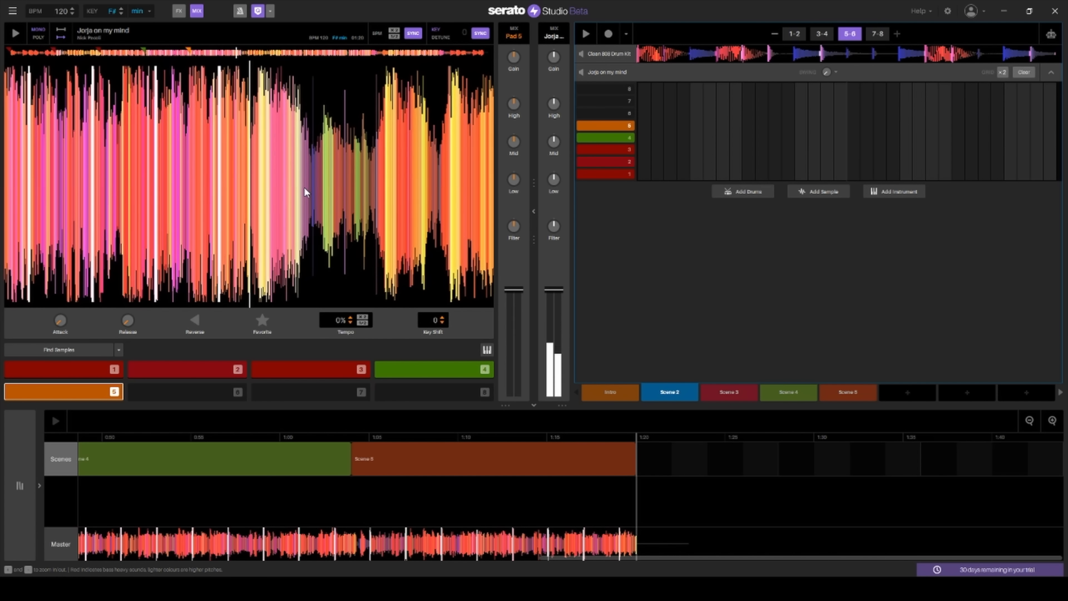
{"action": "left_click", "coordinate": [181, 392]}
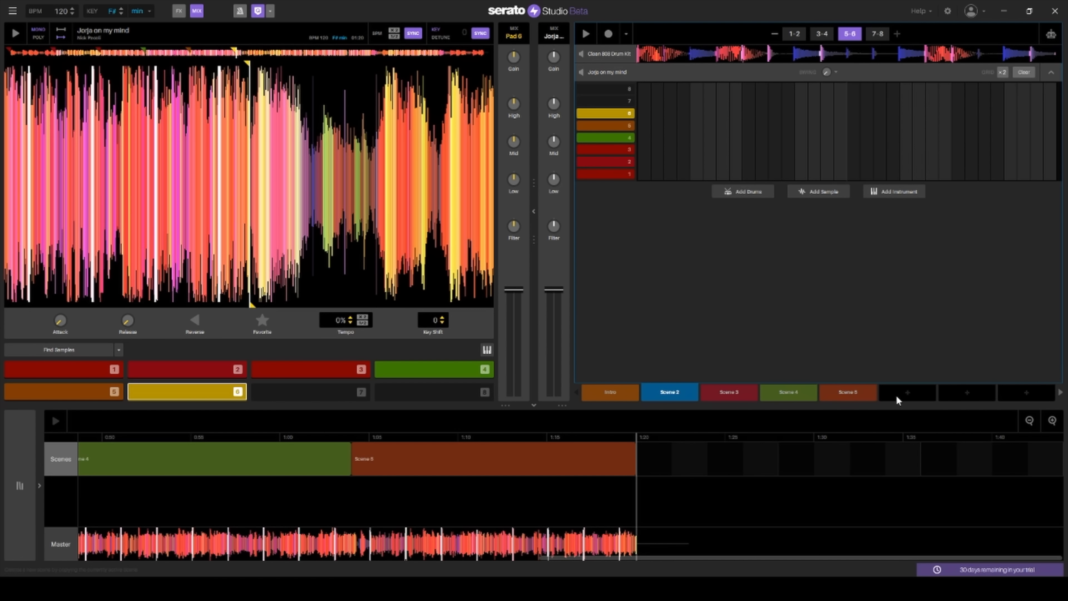
- Create an empty eight-bar Scene 6 with a cue 6 trigger on its first step and place it after Scene 5 on the song timeline
{"action": "left_click", "coordinate": [908, 410]}
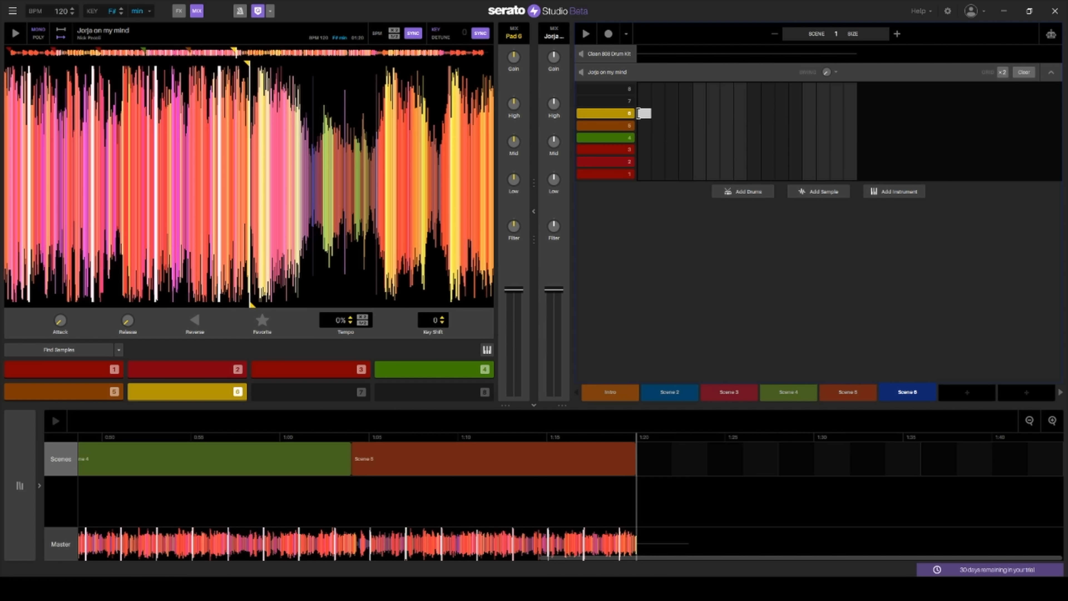
{"action": "left_click", "coordinate": [897, 34]}
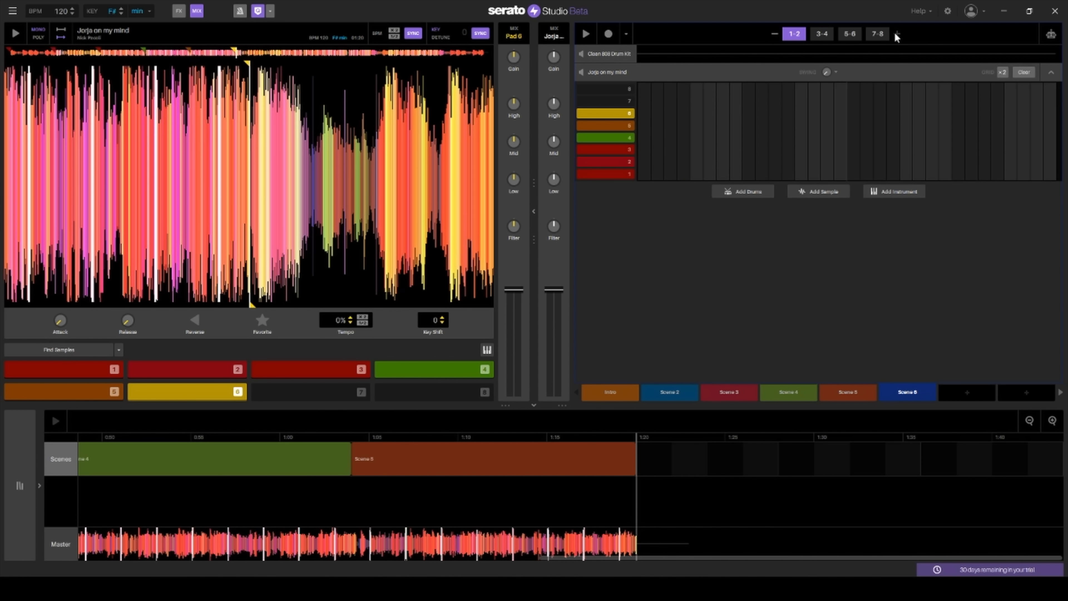
{"action": "left_click", "coordinate": [643, 114]}
{"action": "left_click_drag", "start_coordinate": [915, 395], "coordinate": [651, 463]}
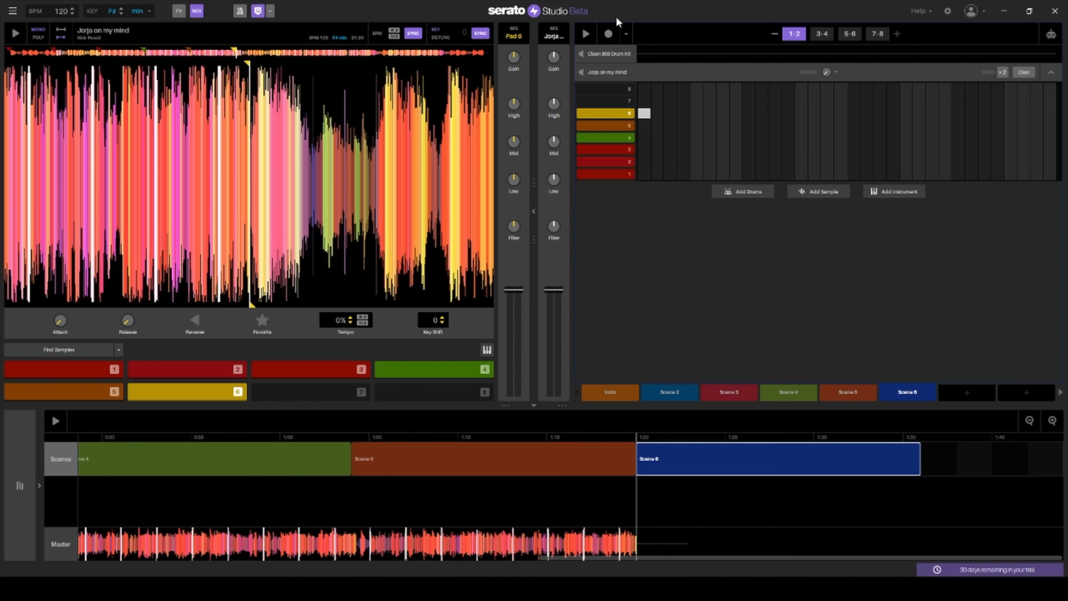
- Generate a Trap beat for the Clean 808 Drum Kit in Scene 6
{"action": "left_click", "coordinate": [608, 54]}
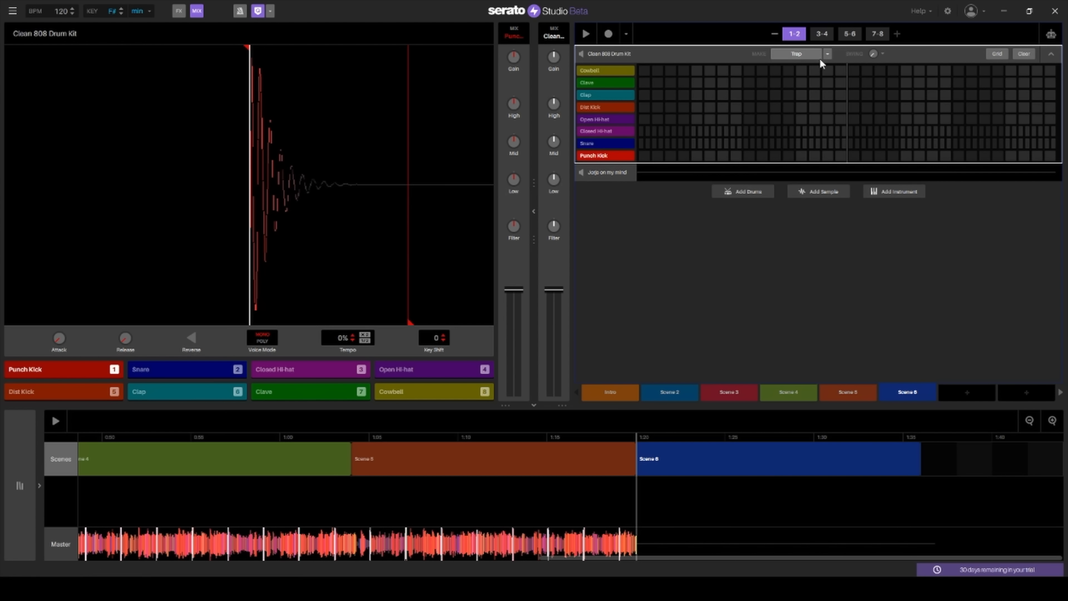
{"action": "left_click", "coordinate": [827, 54]}
{"action": "left_click", "coordinate": [816, 199]}
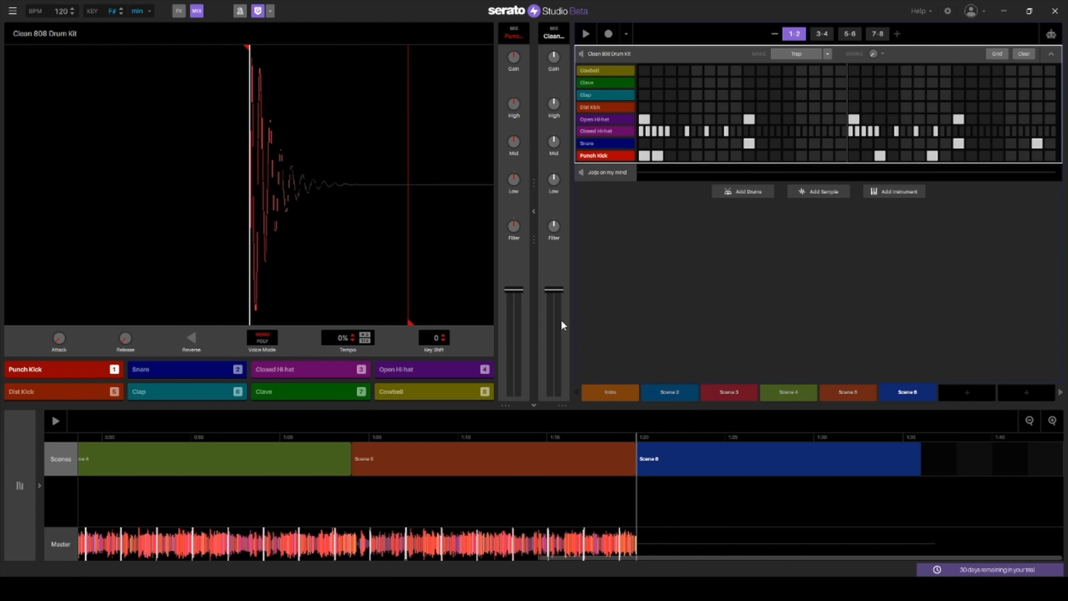
- Play Scene 6 to hear the drum beat together with the cued track
{"action": "left_click", "coordinate": [587, 34]}
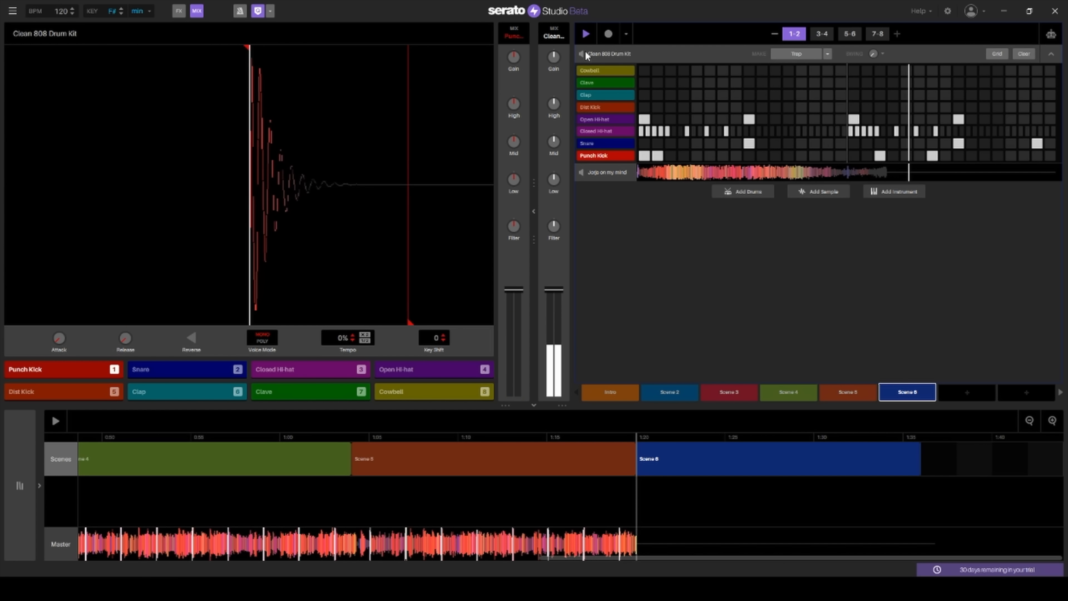
{"action": "left_click", "coordinate": [608, 172]}
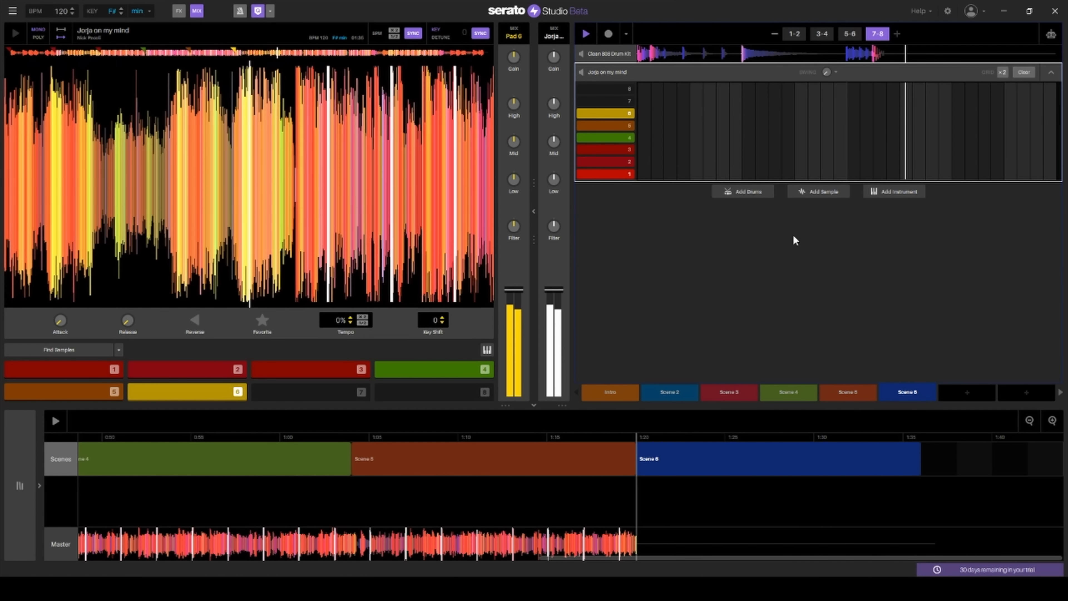
{"action": "left_click", "coordinate": [585, 33]}
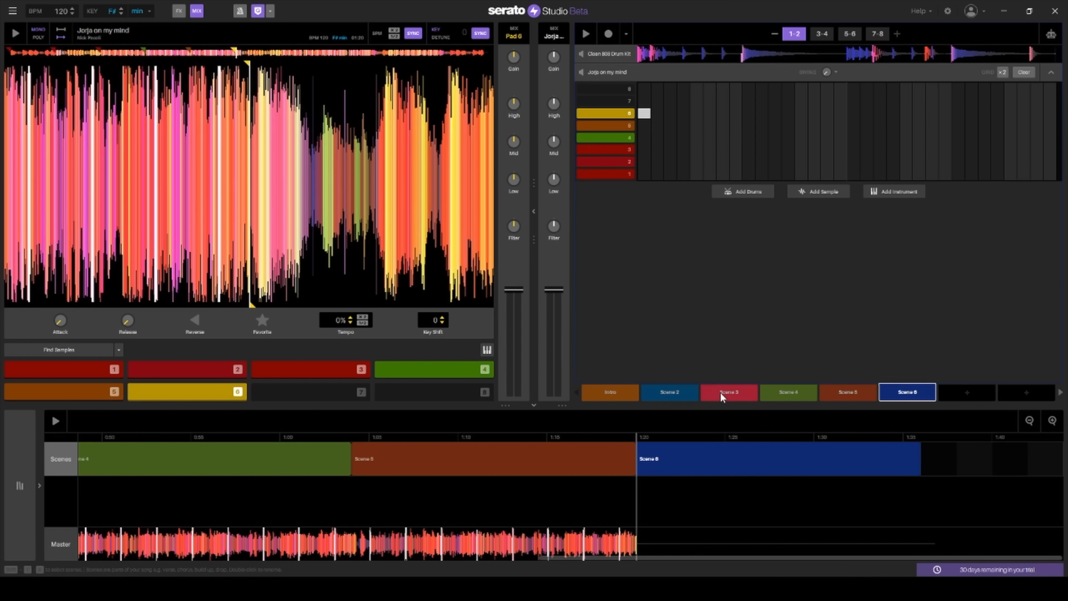
- Place Scene 3 after Scene 6 on the song timeline and play from the start of Scene 6 to check the transition
{"action": "left_click_drag", "start_coordinate": [721, 397], "coordinate": [929, 459]}
{"action": "left_click", "coordinate": [636, 439]}
{"action": "left_click", "coordinate": [588, 34]}
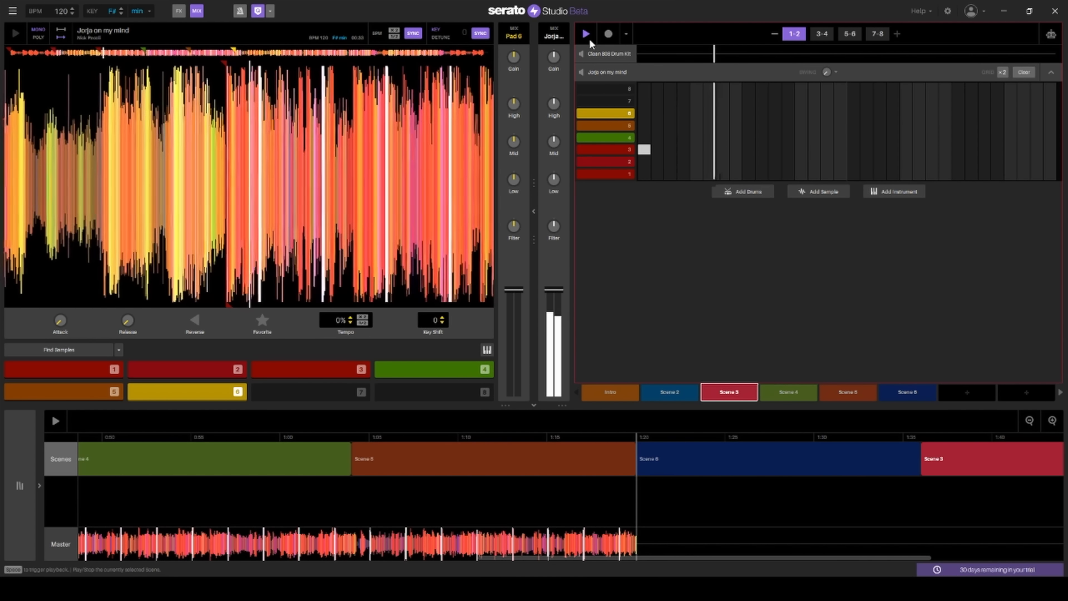
{"action": "key", "text": "space"}
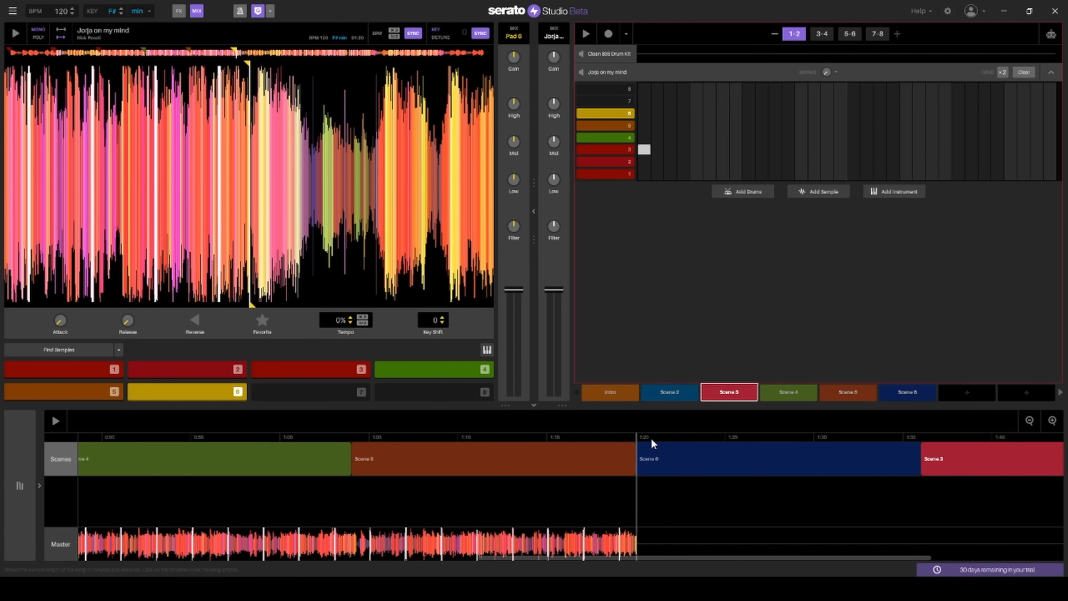
{"action": "left_click", "coordinate": [57, 424]}
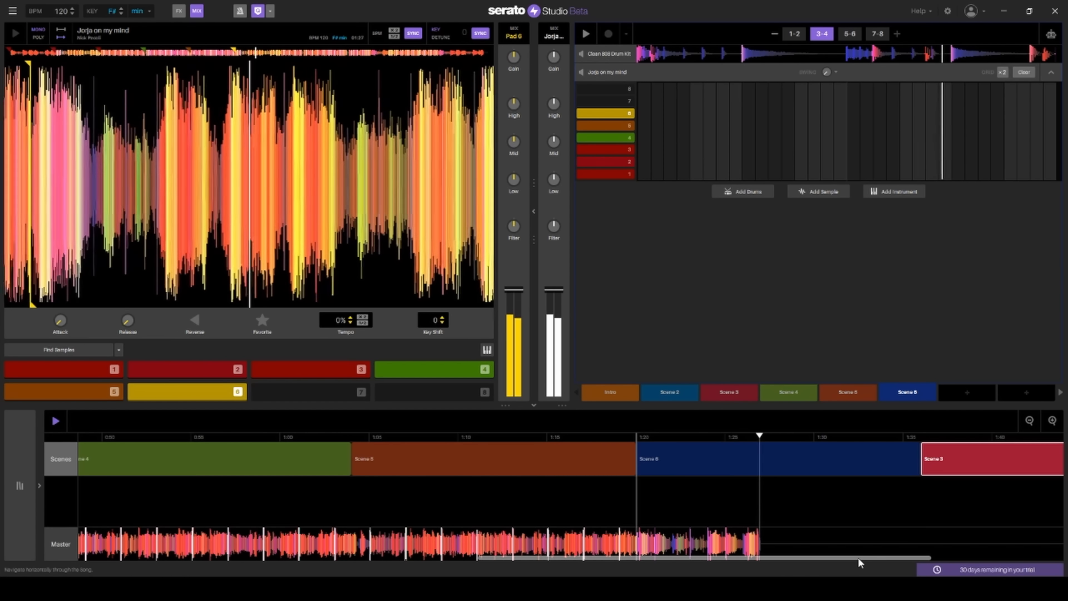
{"action": "left_click_drag", "start_coordinate": [853, 558], "coordinate": [1015, 541]}
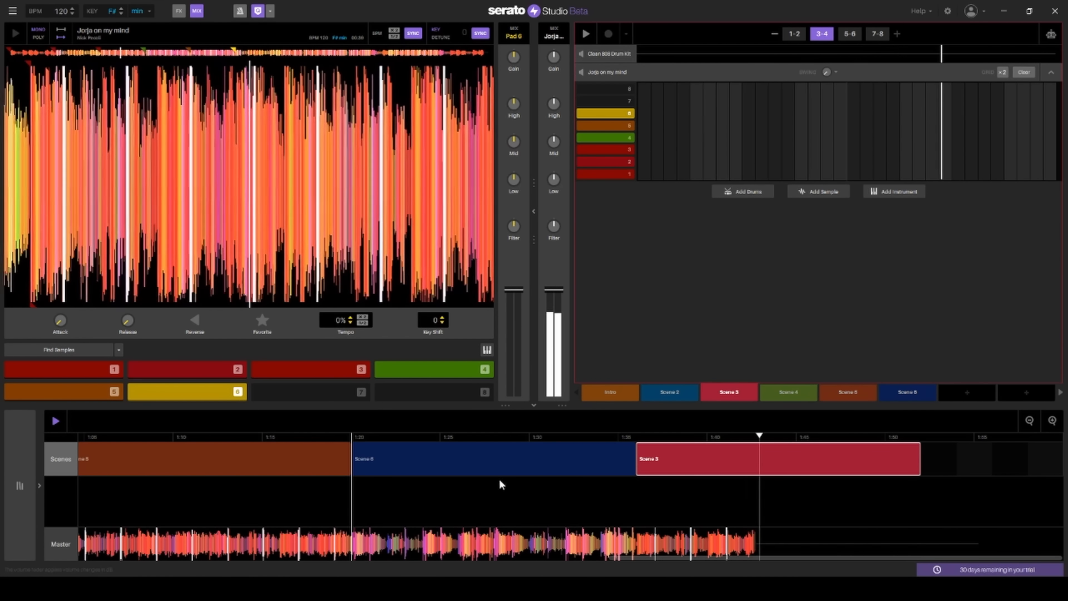
- Stop the song playback and check the Export Song dialog for exporting the master, closing it without exporting
{"action": "left_click", "coordinate": [56, 422]}
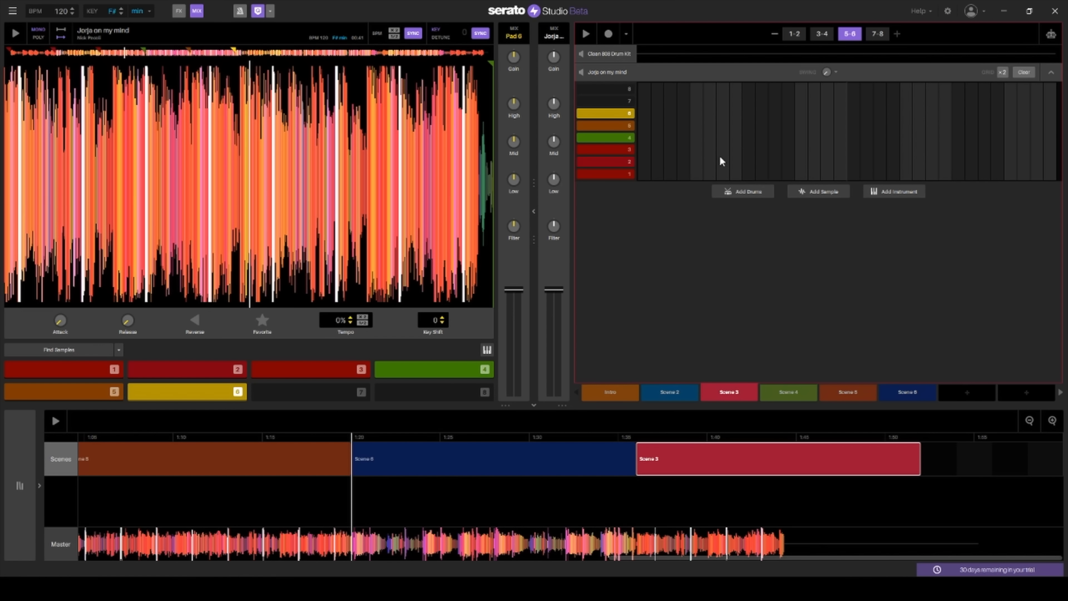
{"action": "left_click", "coordinate": [757, 53]}
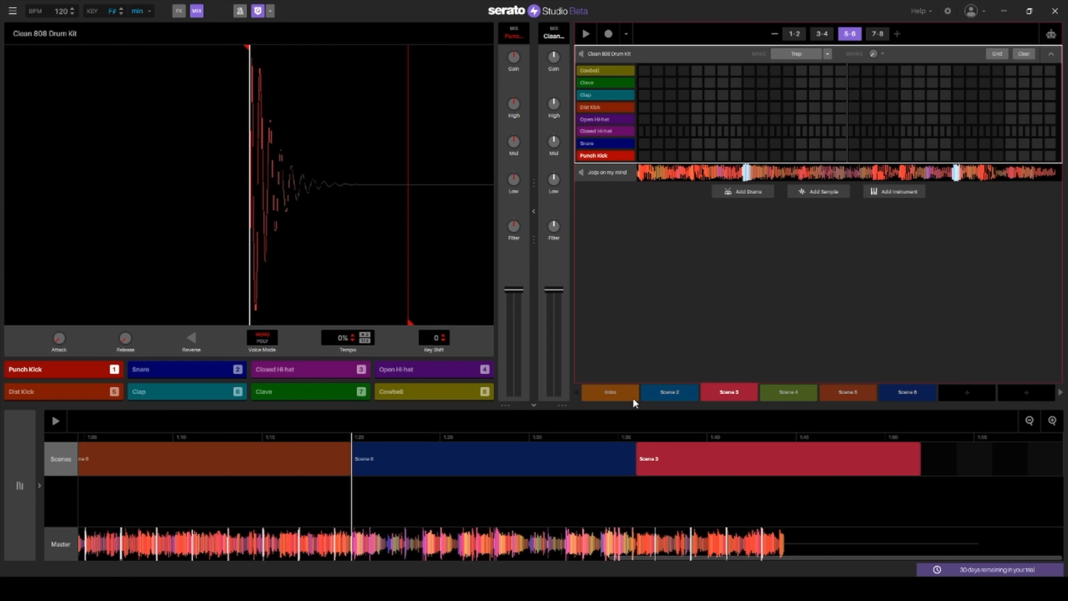
{"action": "left_click", "coordinate": [12, 12]}
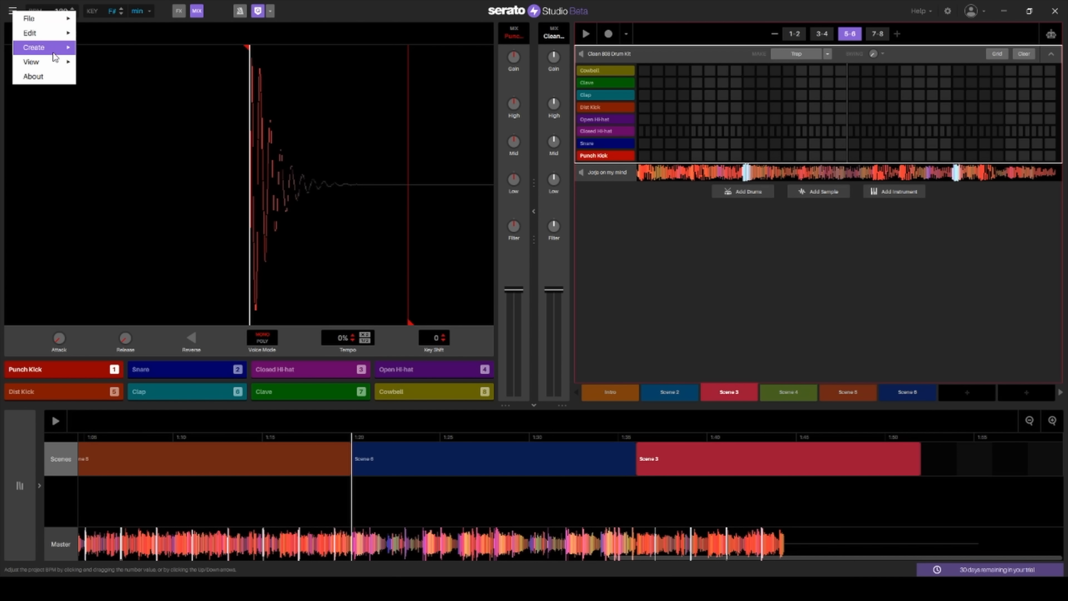
{"action": "mouse_move", "coordinate": [59, 21]}
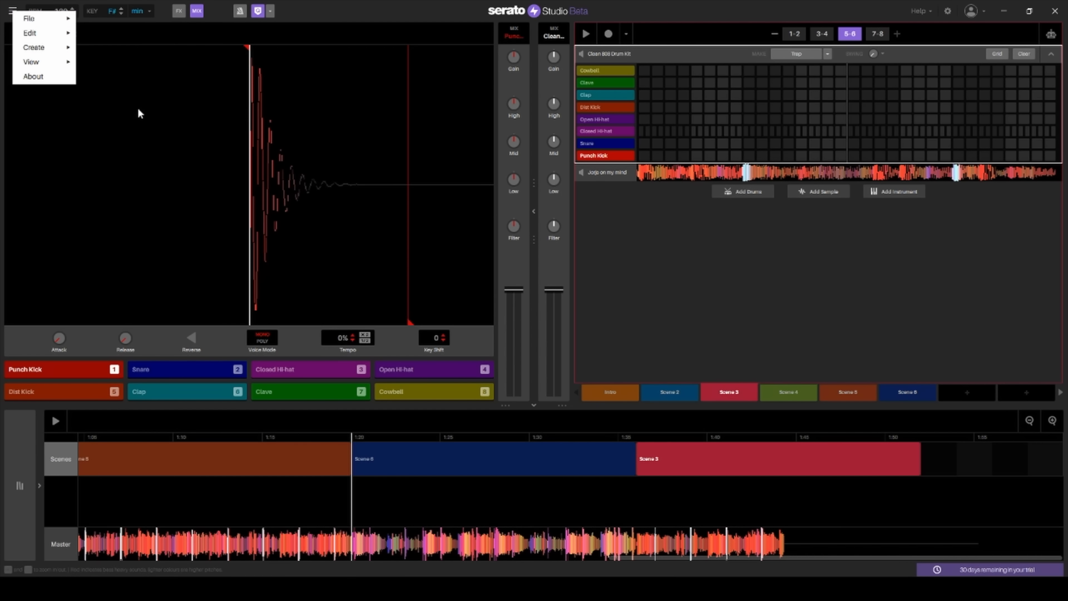
{"action": "left_click", "coordinate": [139, 121]}
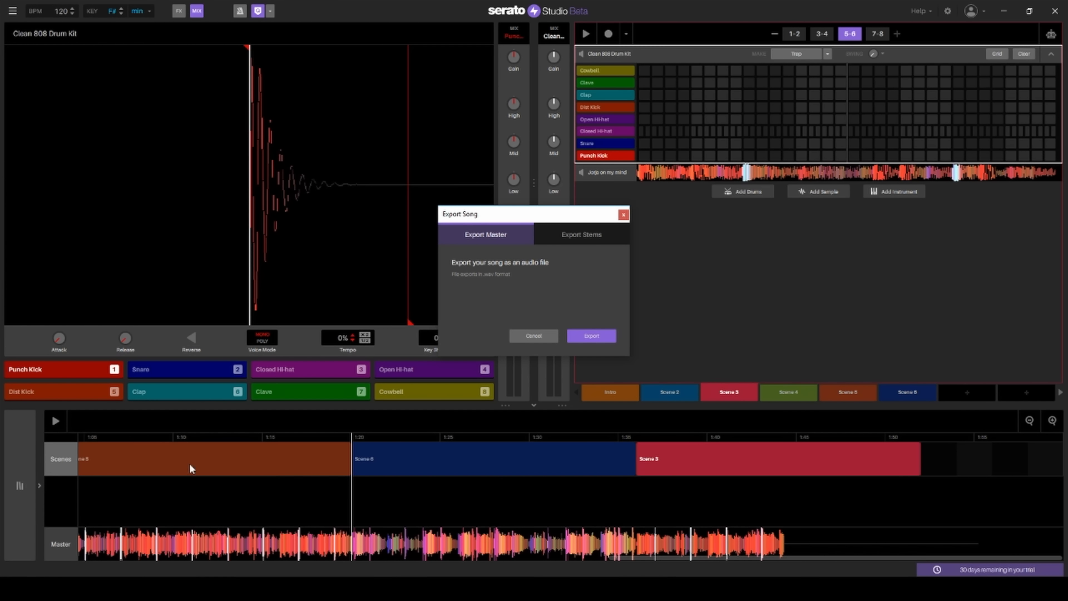
{"action": "left_click", "coordinate": [533, 337]}
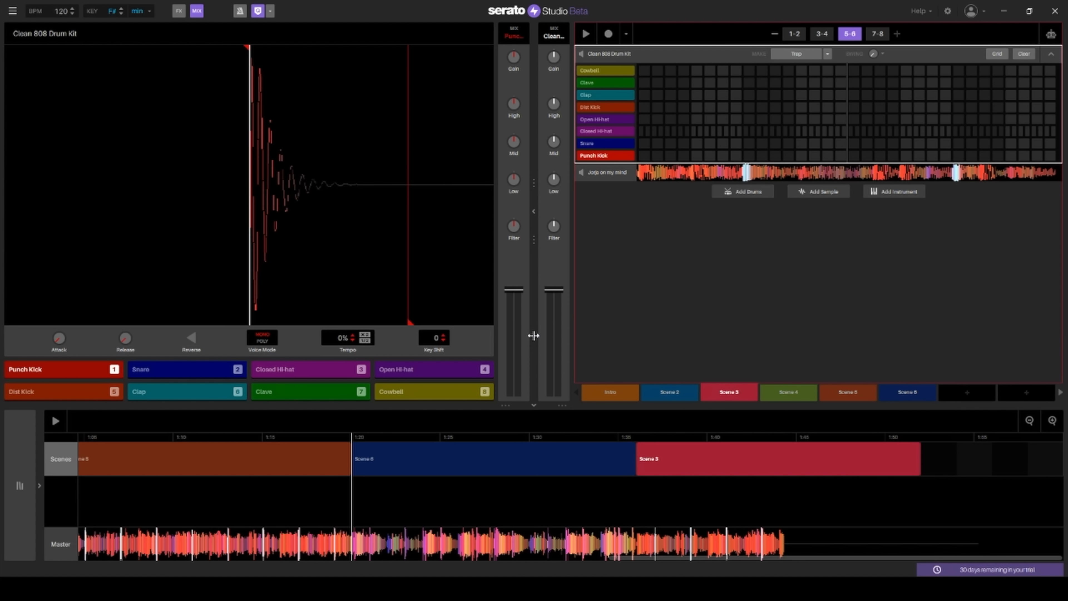
- Start a new project without saving the changes to the current one
{"action": "left_click", "coordinate": [12, 10]}
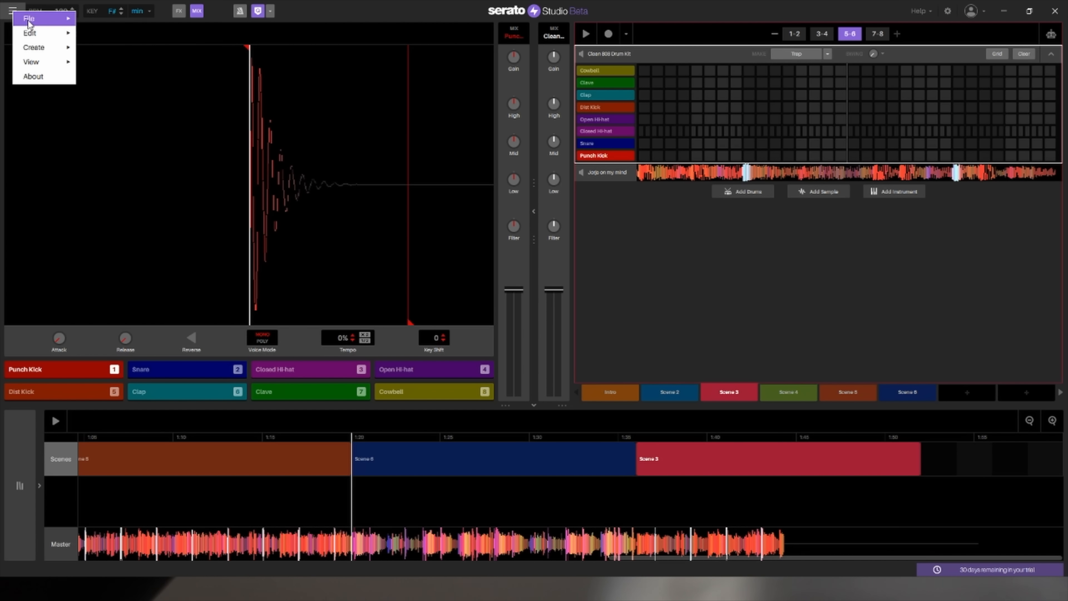
{"action": "mouse_move", "coordinate": [42, 18]}
{"action": "left_click", "coordinate": [98, 20]}
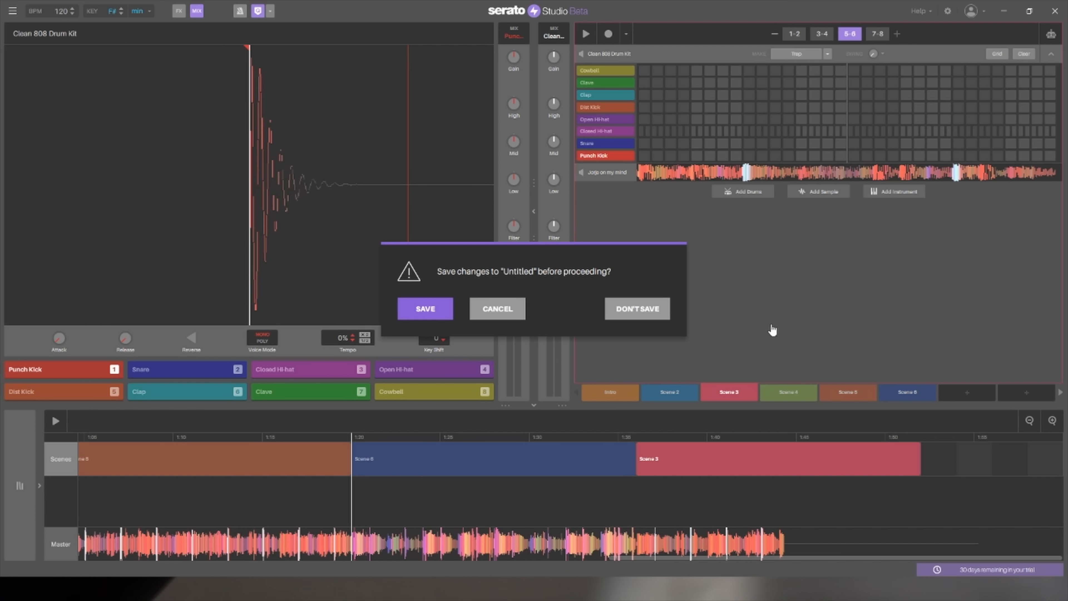
{"action": "left_click", "coordinate": [660, 308]}
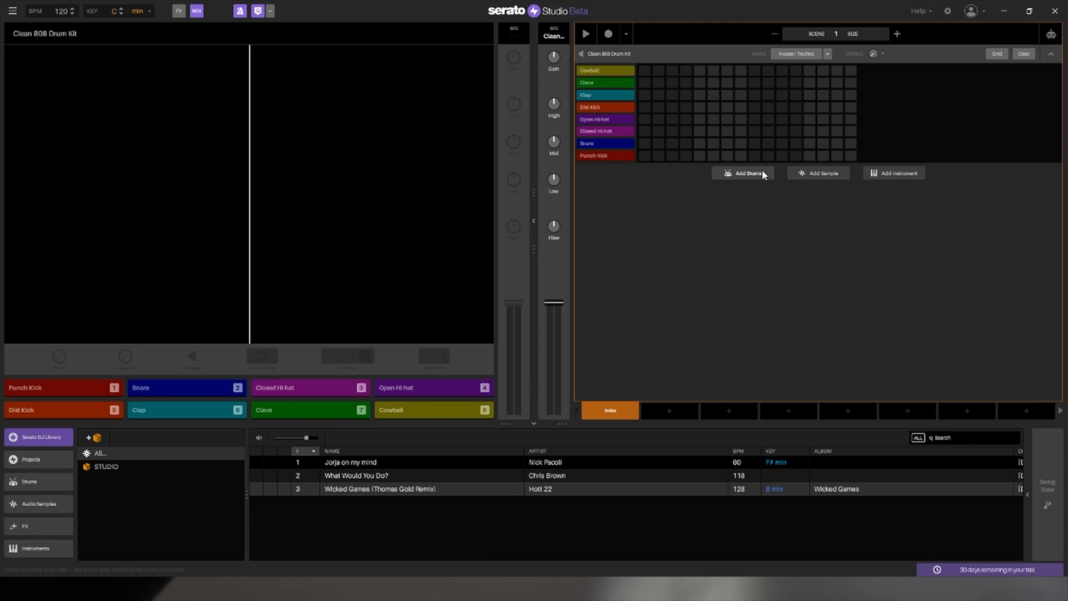
- Add a sample deck and load the track "What Would You Do?" into it
{"action": "left_click", "coordinate": [829, 175]}
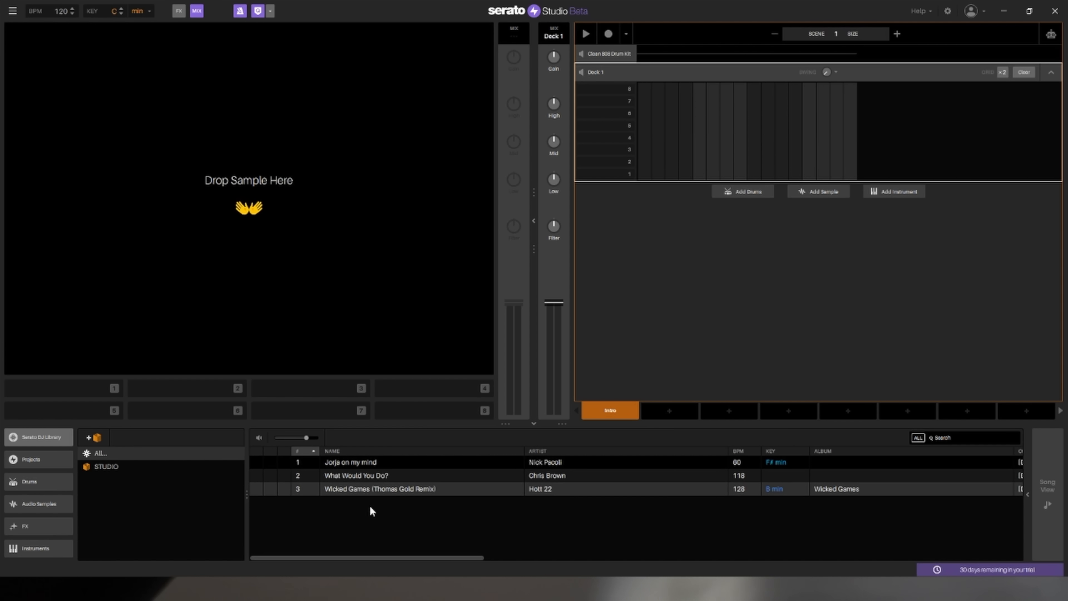
{"action": "left_click_drag", "start_coordinate": [379, 474], "coordinate": [246, 205]}
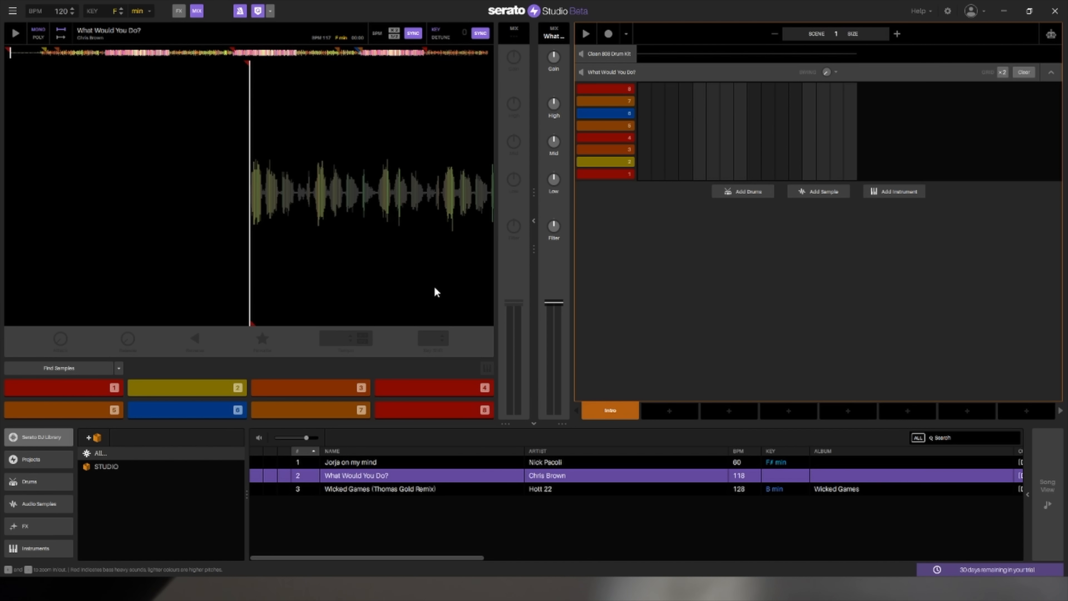
- Delete cue 1 of "What Would You Do?", set it again at the track's start and preview the intro
{"action": "right_click", "coordinate": [96, 391]}
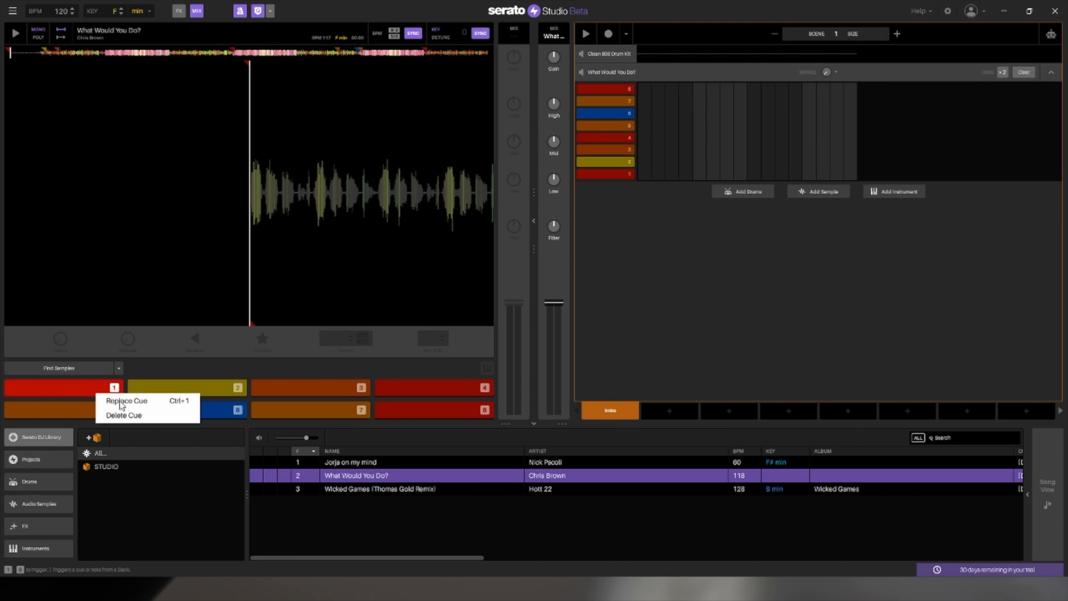
{"action": "left_click", "coordinate": [122, 413]}
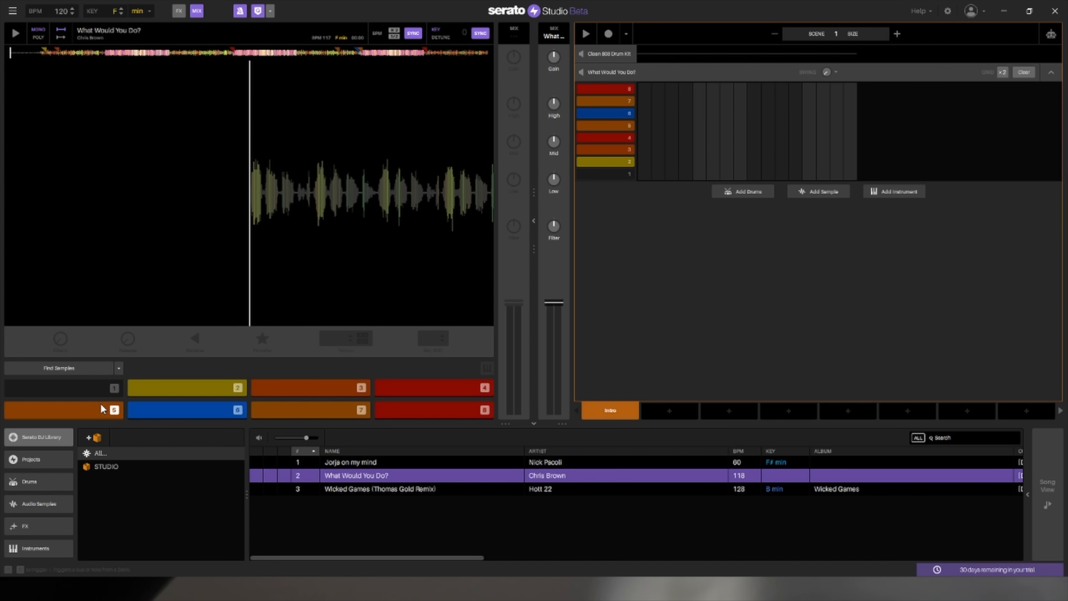
{"action": "left_click", "coordinate": [98, 389]}
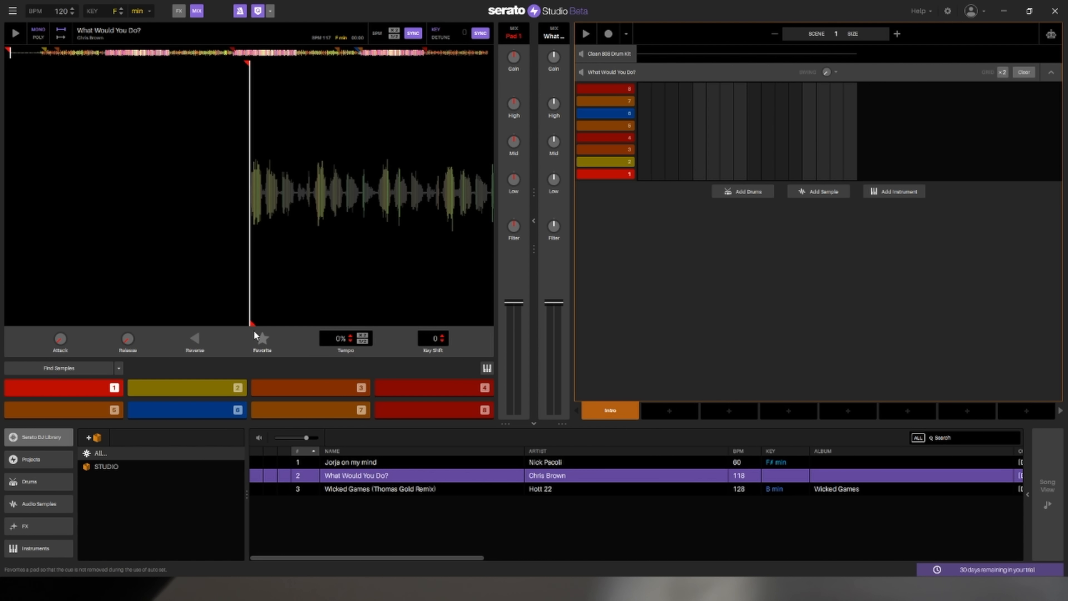
{"action": "key", "text": "space"}
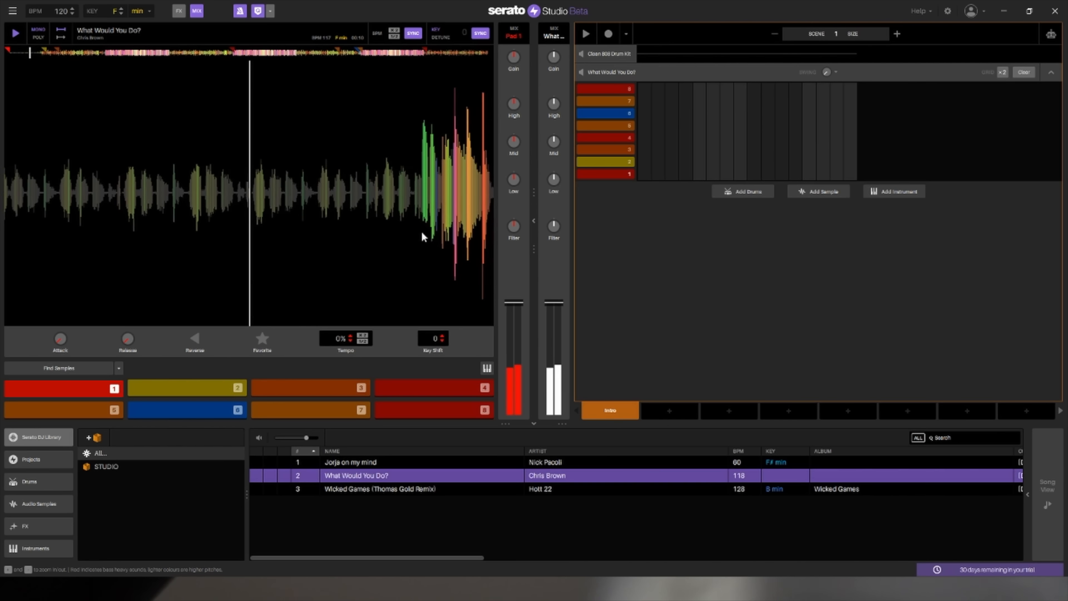
{"action": "key", "text": "space"}
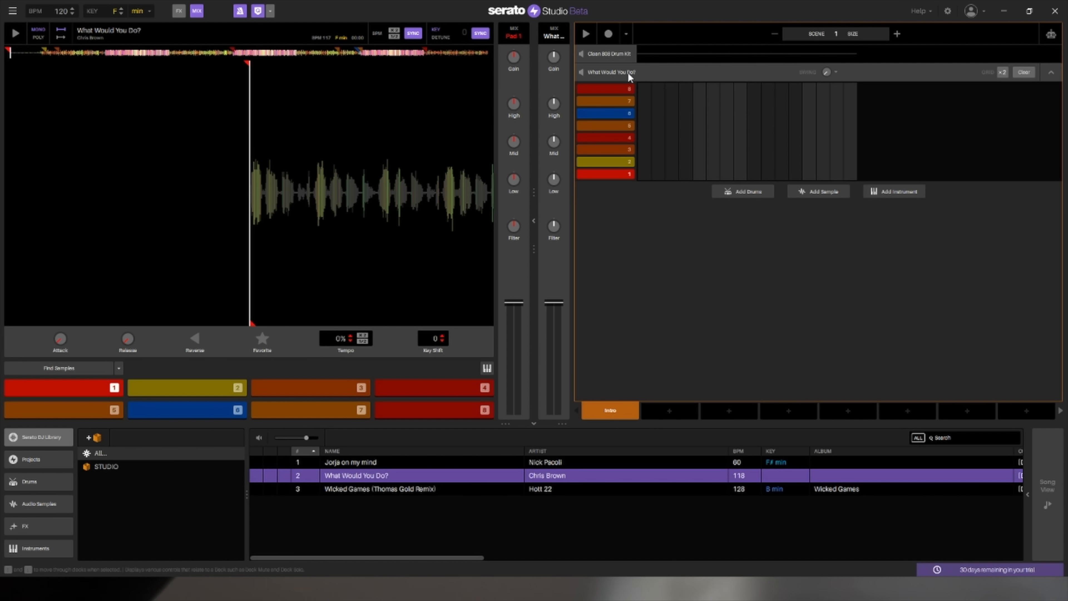
- Replace the Clean 808 Drum Kit with the Club 909 Drum Kit from the library's drum kits
{"action": "left_click", "coordinate": [606, 51]}
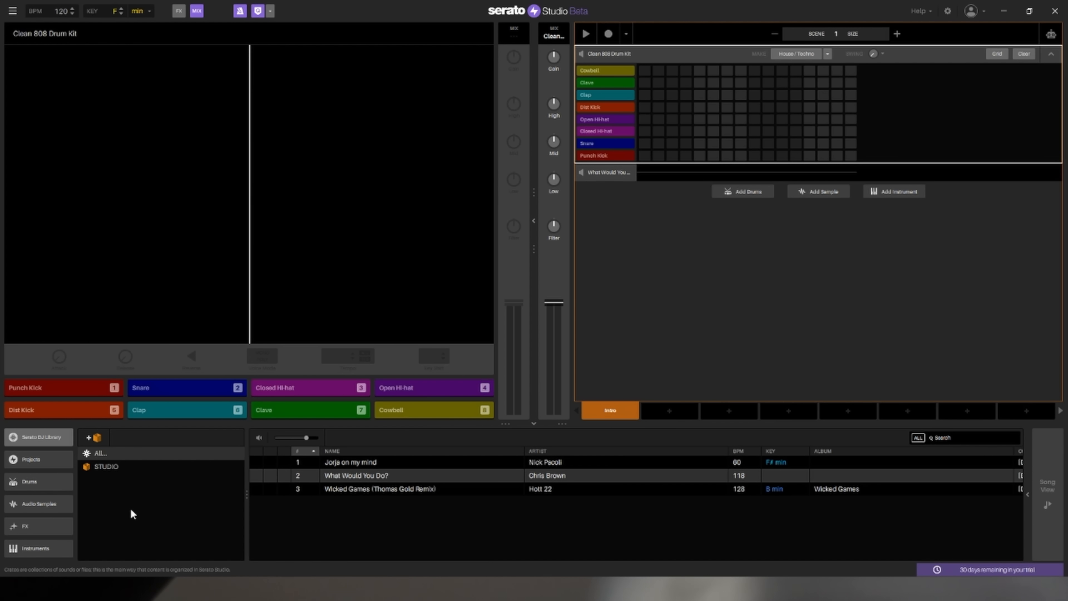
{"action": "left_click", "coordinate": [26, 481]}
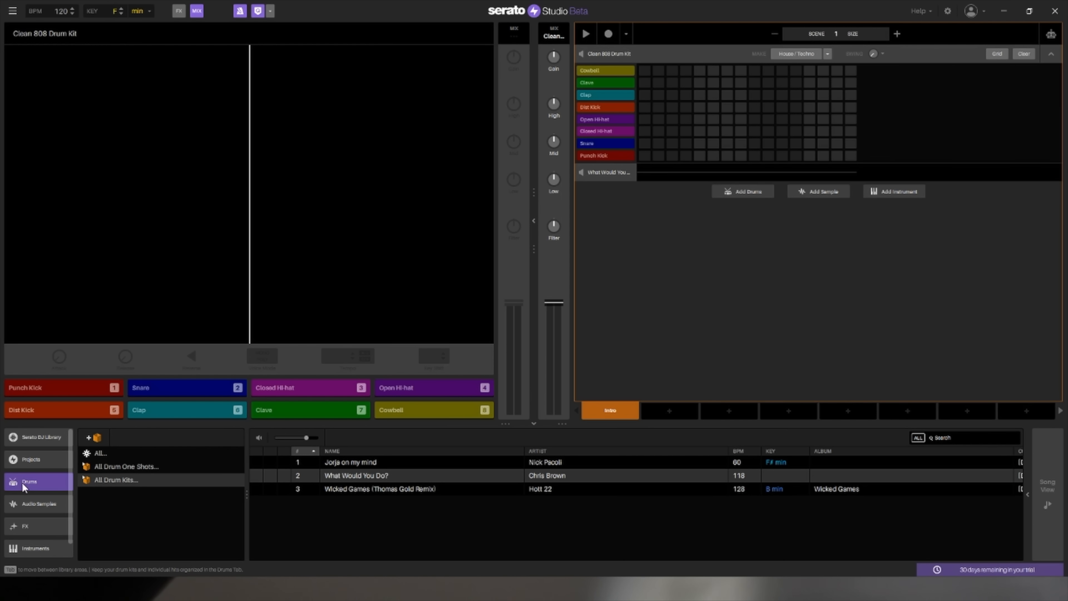
{"action": "left_click", "coordinate": [121, 481]}
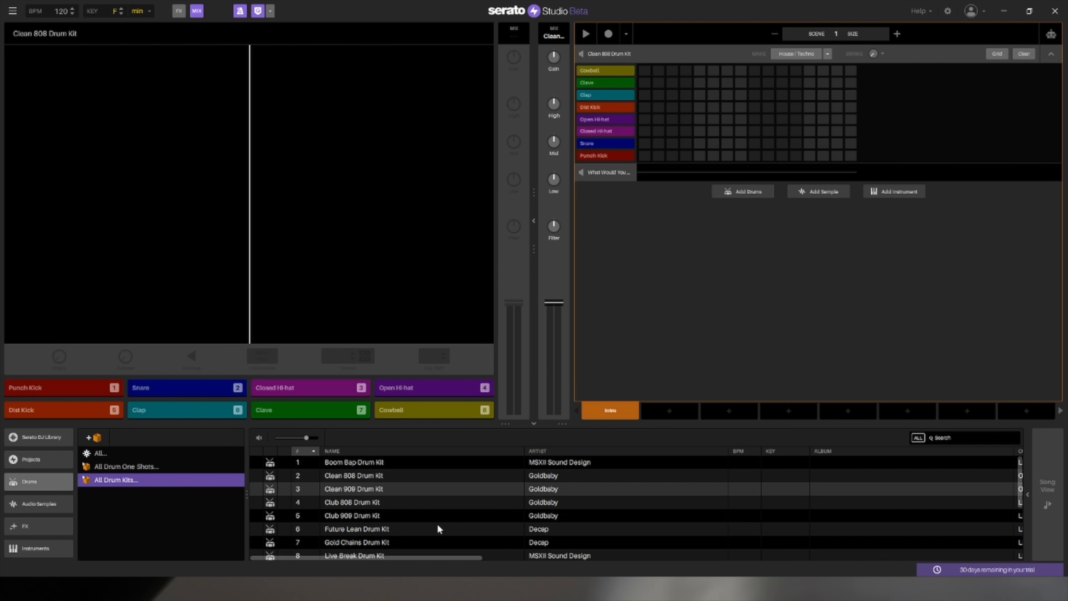
{"action": "left_click_drag", "start_coordinate": [367, 516], "coordinate": [185, 194]}
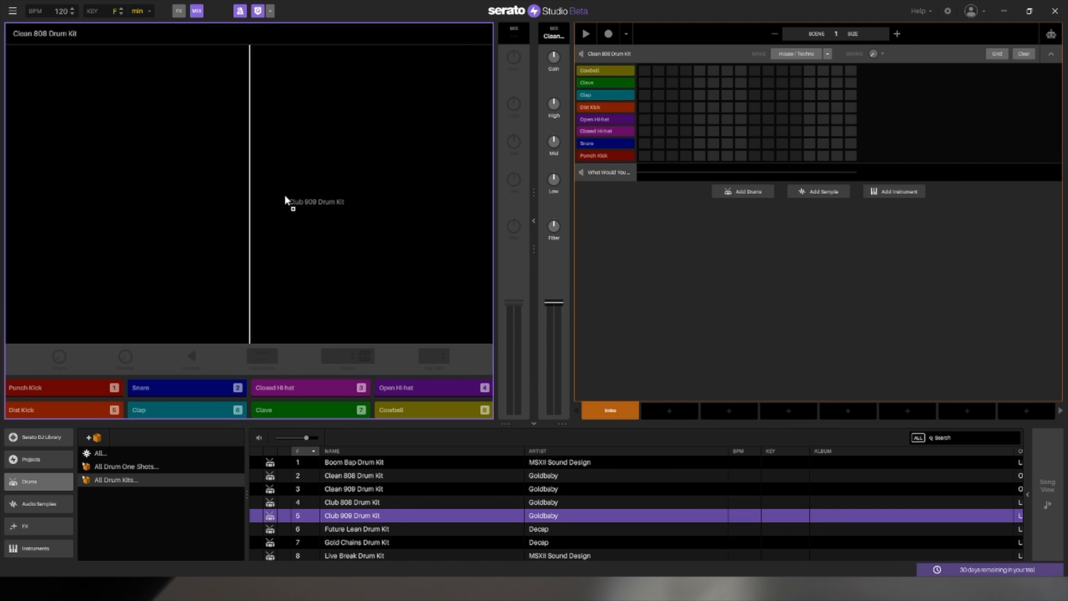
{"action": "left_click_drag", "start_coordinate": [285, 196], "coordinate": [285, 197]}
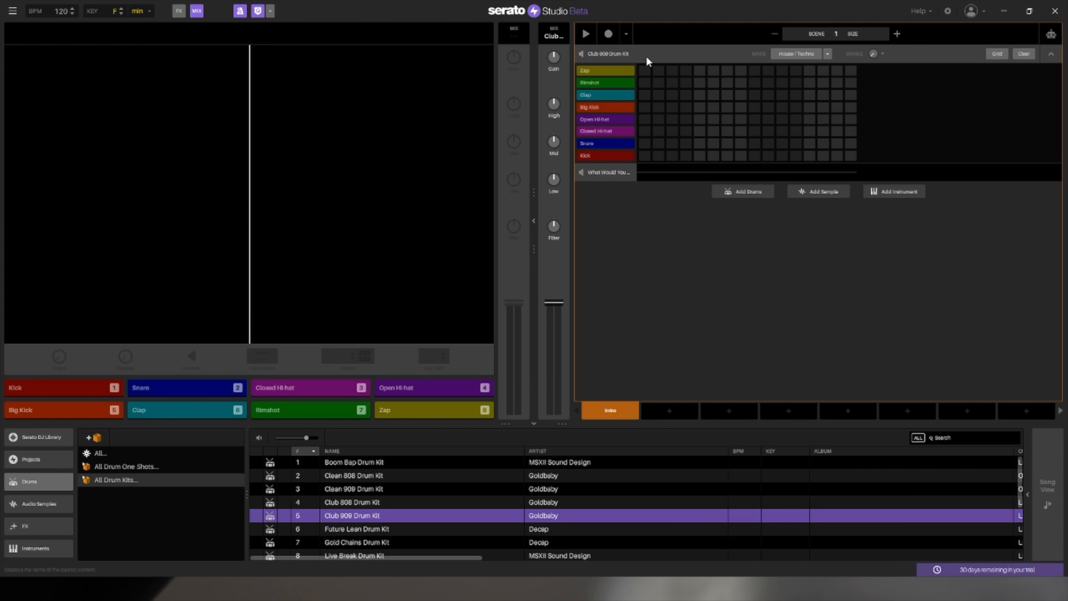
- Generate a House / Techno beat for the Club 909 Drum Kit in the Intro scene
{"action": "left_click", "coordinate": [810, 55]}
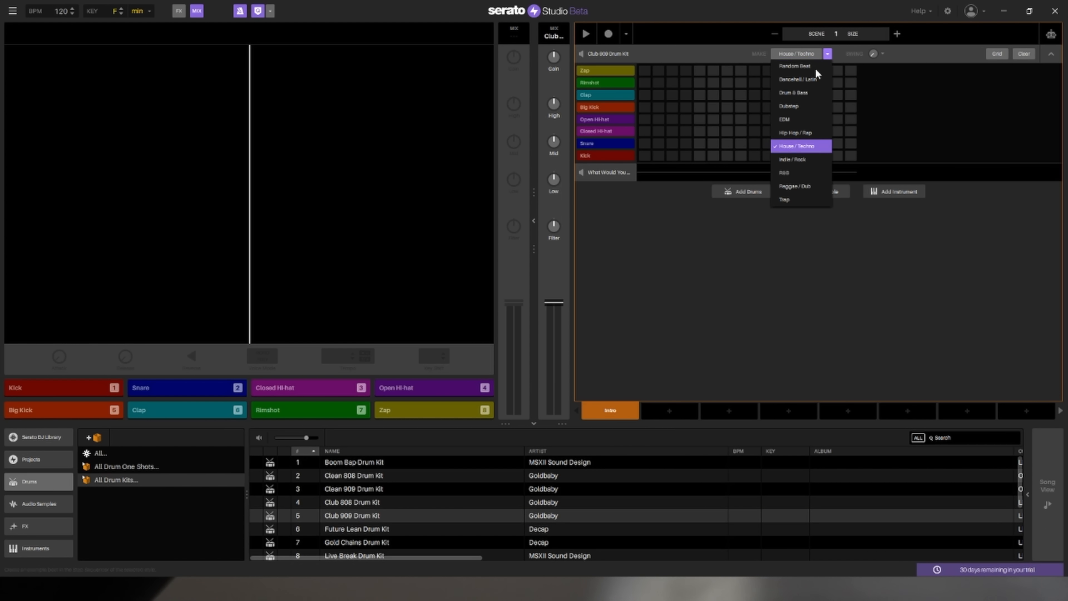
{"action": "left_click", "coordinate": [812, 146]}
{"action": "left_click", "coordinate": [794, 54]}
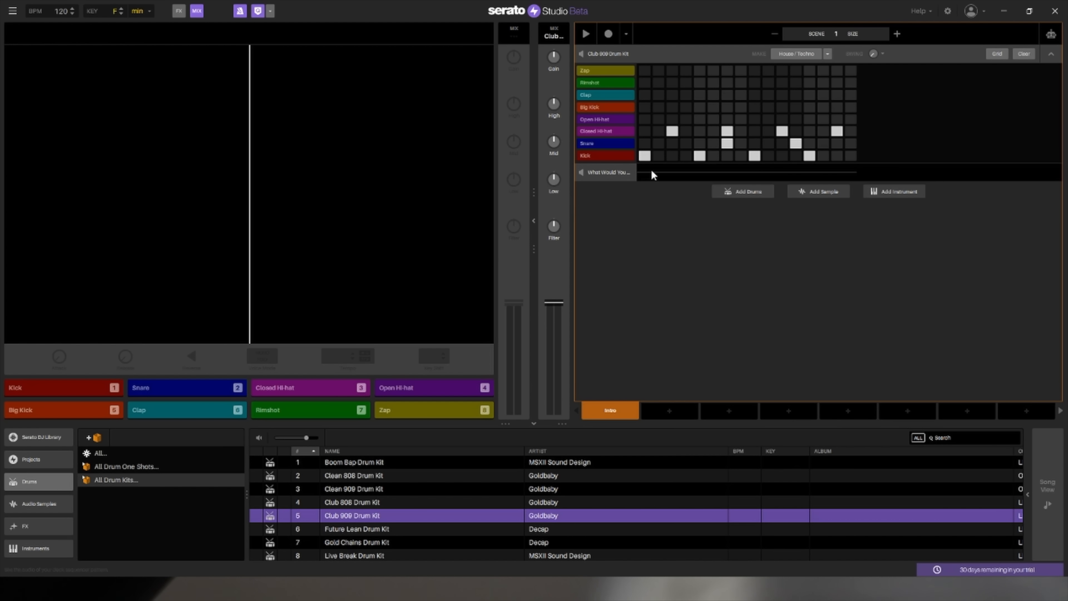
- Extend the Intro scene to four bars and place a cue 1 trigger of "What Would You Do?" on its first step
{"action": "left_click", "coordinate": [610, 174]}
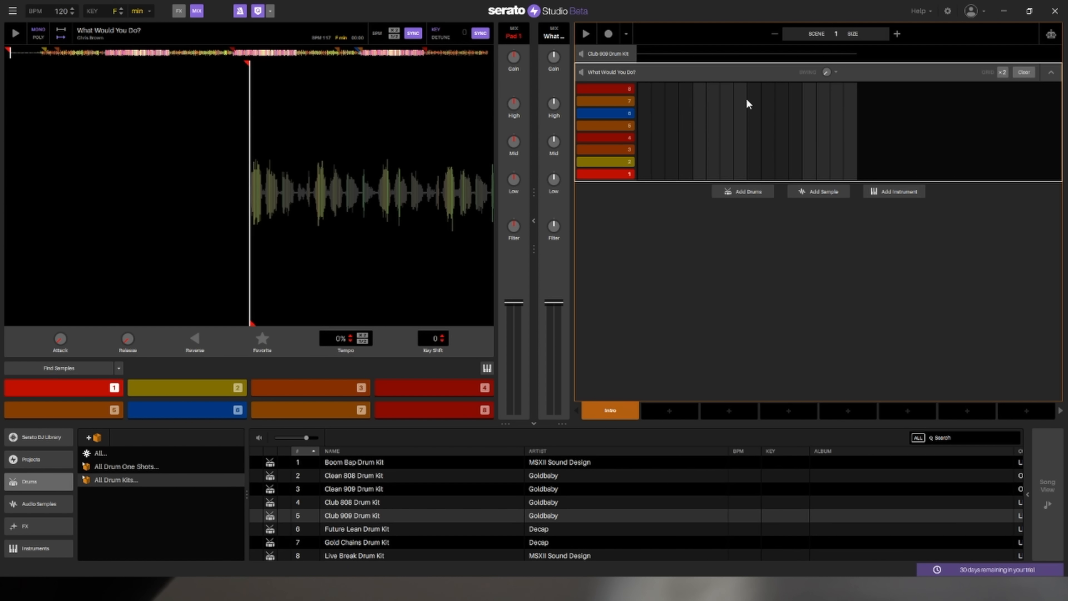
{"action": "left_click", "coordinate": [897, 35]}
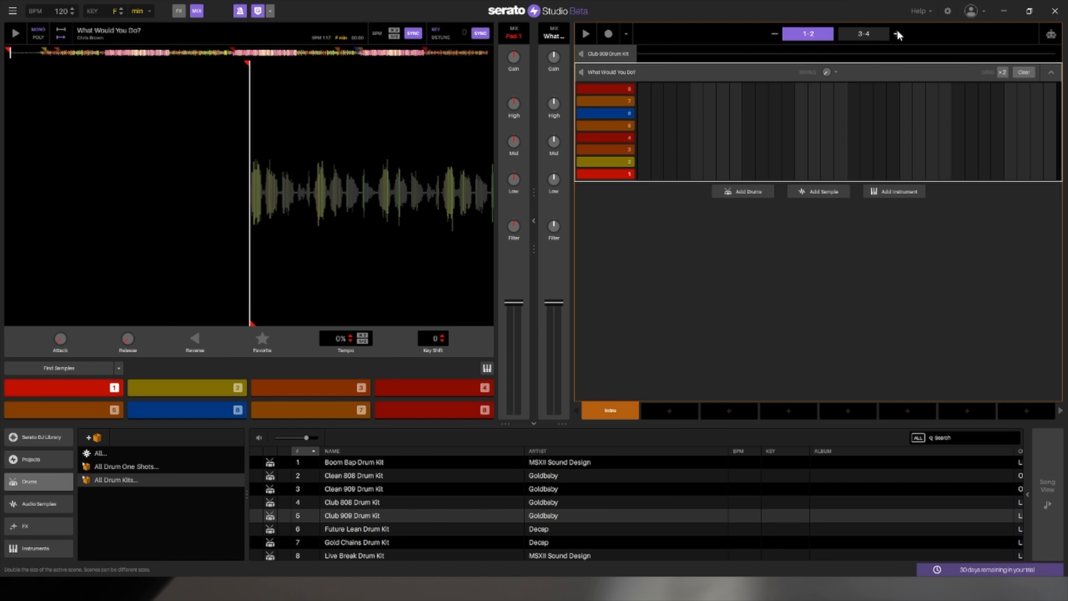
{"action": "left_click", "coordinate": [643, 174]}
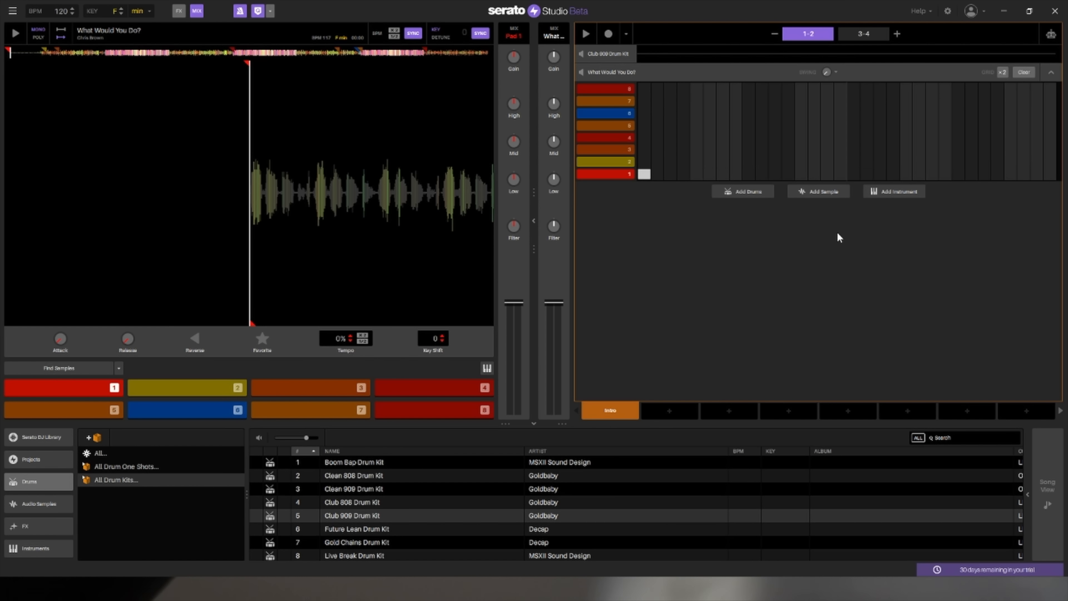
- Play the Intro scene and generate a different House / Techno beat for the Club 909 Drum Kit
{"action": "left_click", "coordinate": [586, 34]}
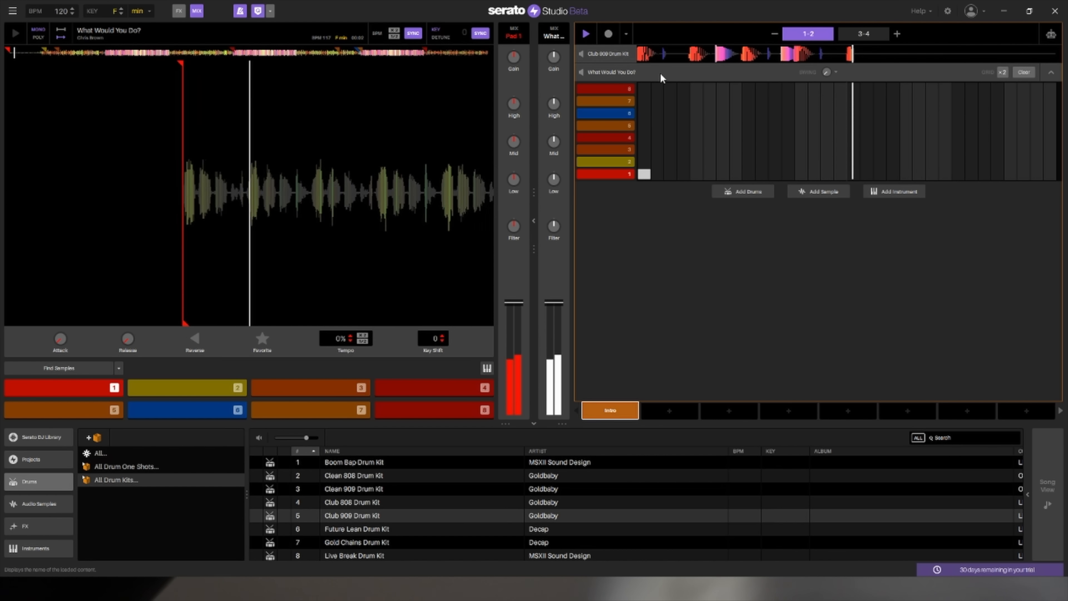
{"action": "left_click", "coordinate": [619, 59]}
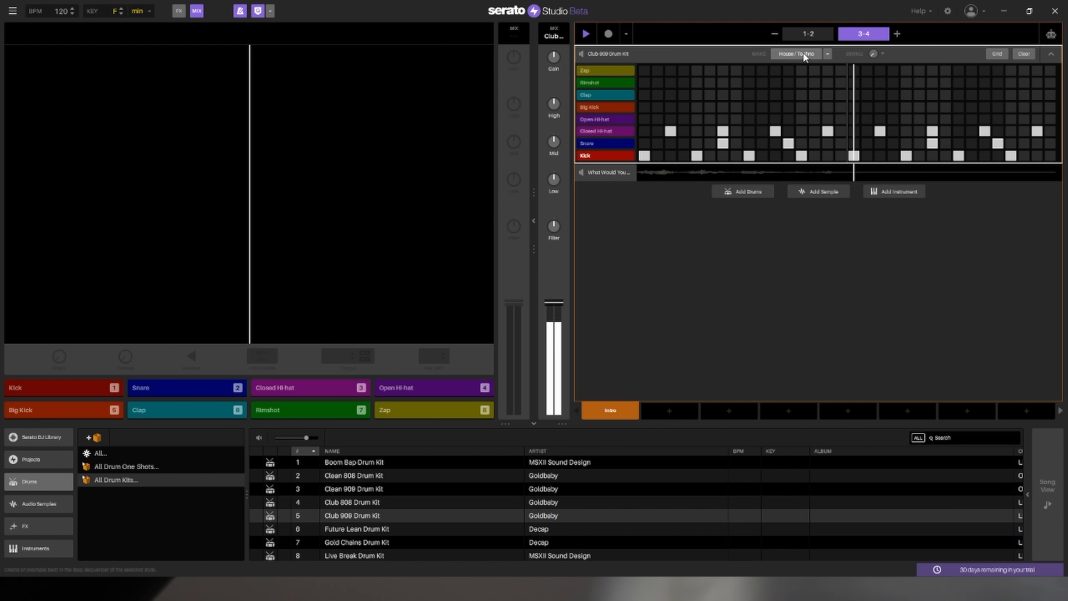
{"action": "left_click", "coordinate": [800, 53]}
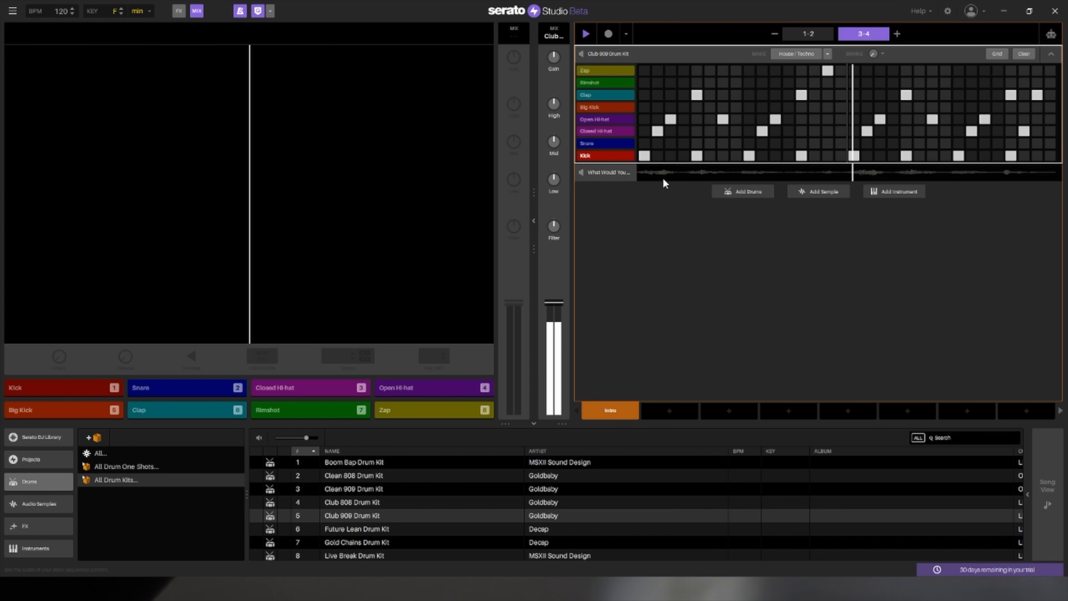
- Mute the Club 909 Drum Kit in the Intro scene and turn off the metronome
{"action": "left_click", "coordinate": [613, 173]}
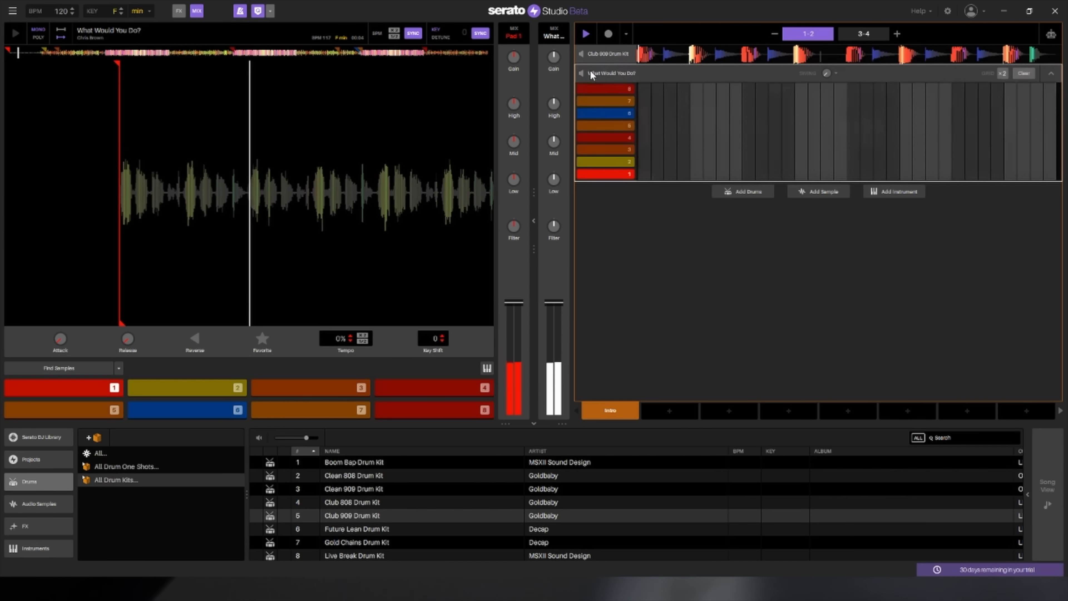
{"action": "left_click", "coordinate": [582, 54]}
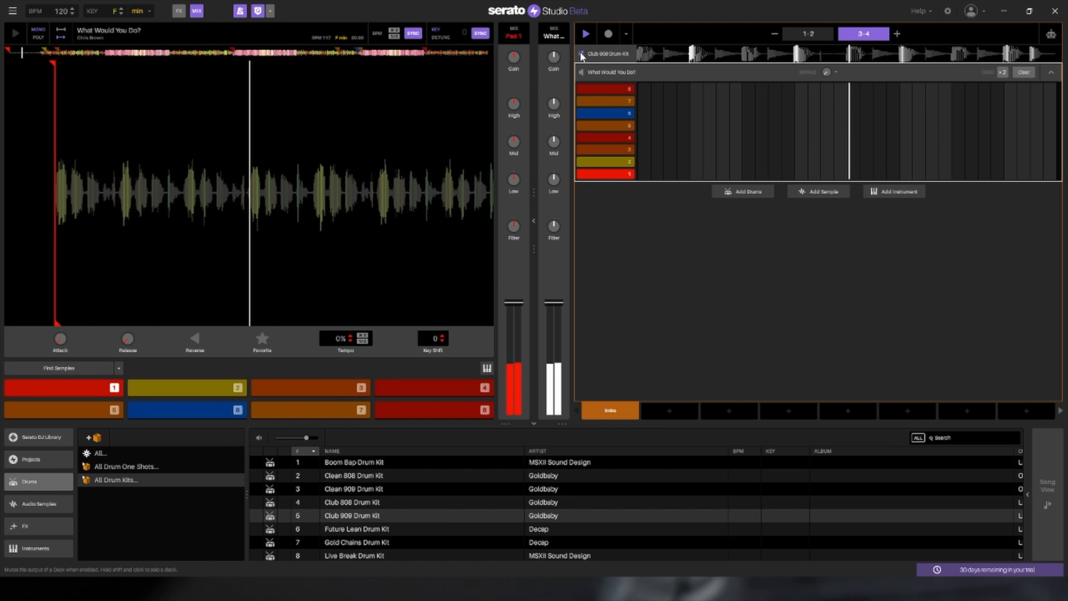
{"action": "left_click", "coordinate": [241, 11]}
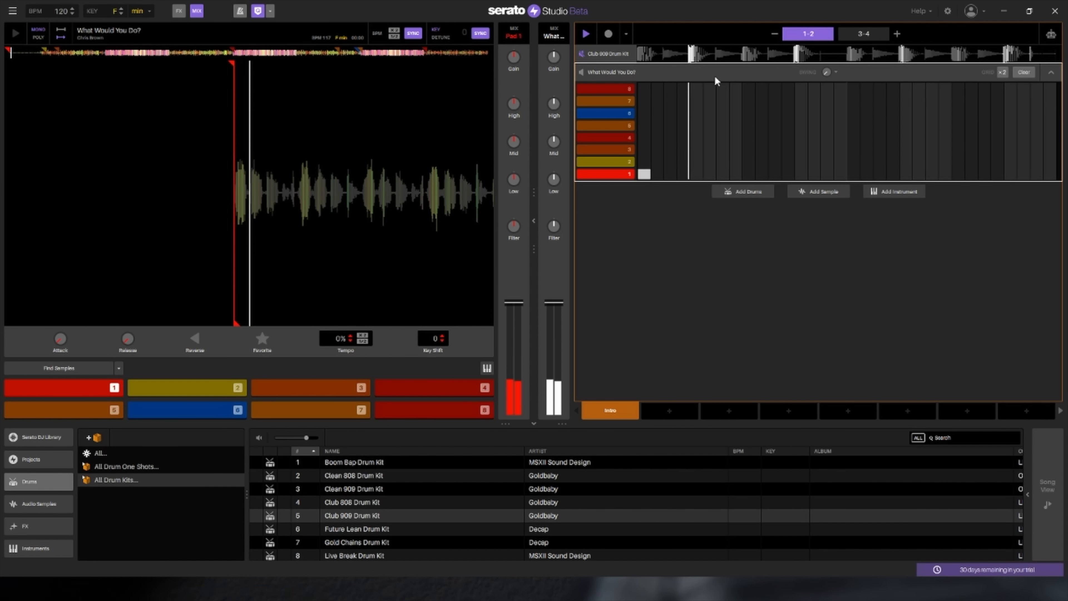
- Unmute the drum kit briefly to hear it with the track's intro, mute it again and stop playback
{"action": "left_click", "coordinate": [582, 54]}
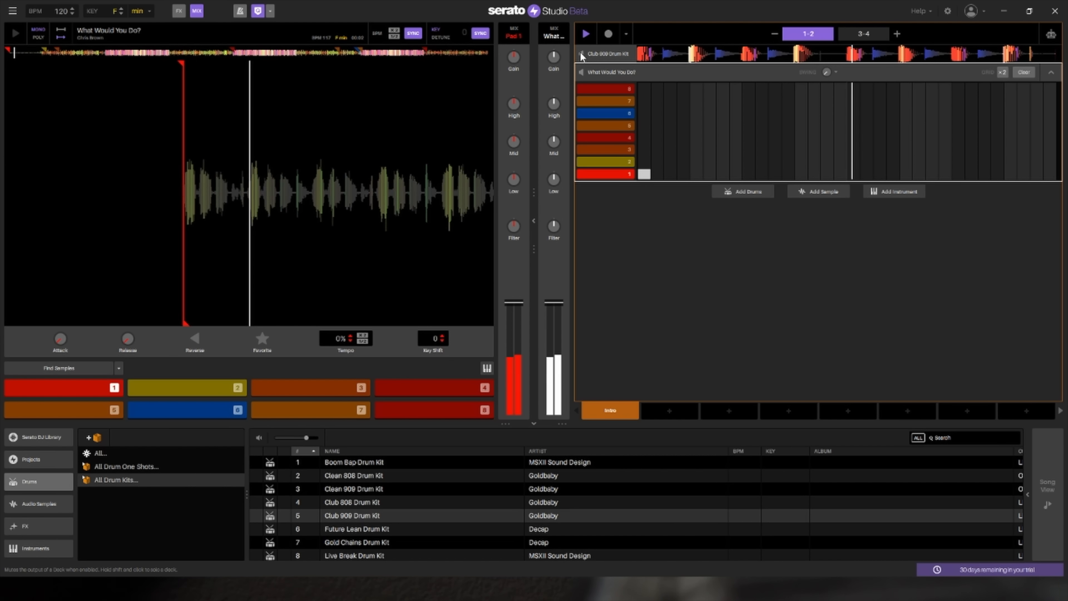
{"action": "left_click", "coordinate": [581, 55]}
{"action": "left_click", "coordinate": [586, 34]}
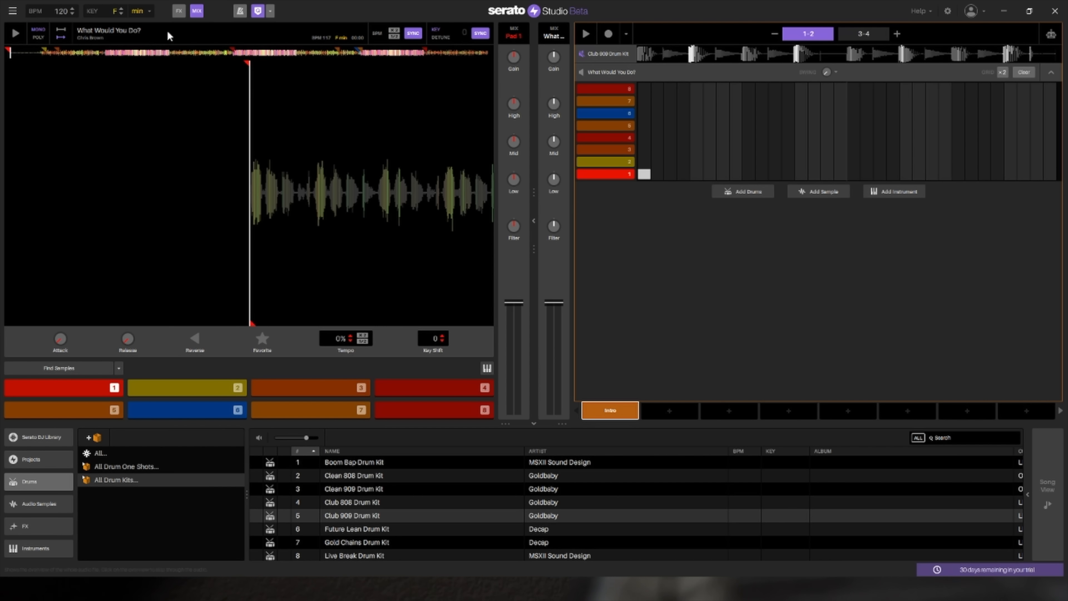
- Show the song timeline in place of the library
{"action": "left_click", "coordinate": [1047, 485]}
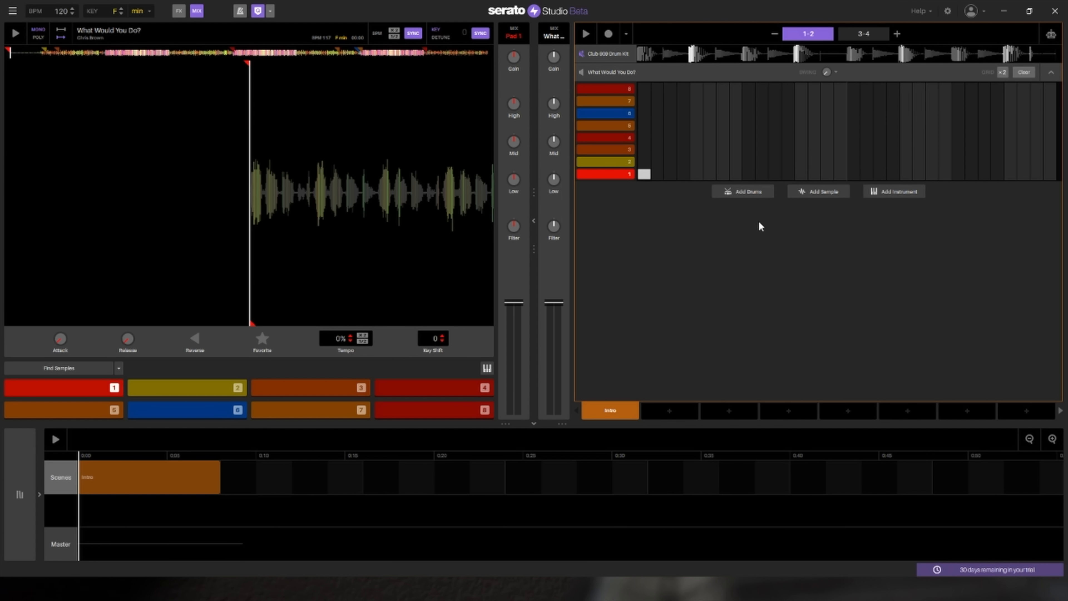